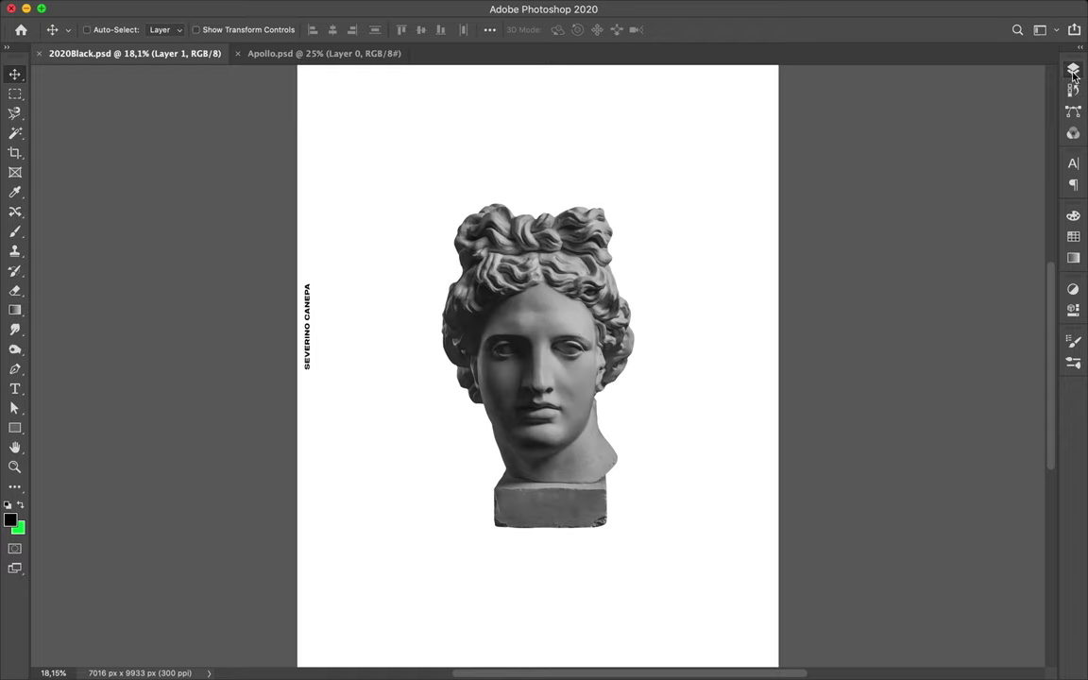
Move the statue layer above Layer 0 and merge a Levels adjustment (11 / 1.38 / 231) into it.
click(1073, 69)
drag(982, 208, 1004, 328)
click(976, 649)
click(902, 406)
drag(876, 444, 881, 443)
drag(1036, 444, 1022, 444)
drag(955, 444, 937, 447)
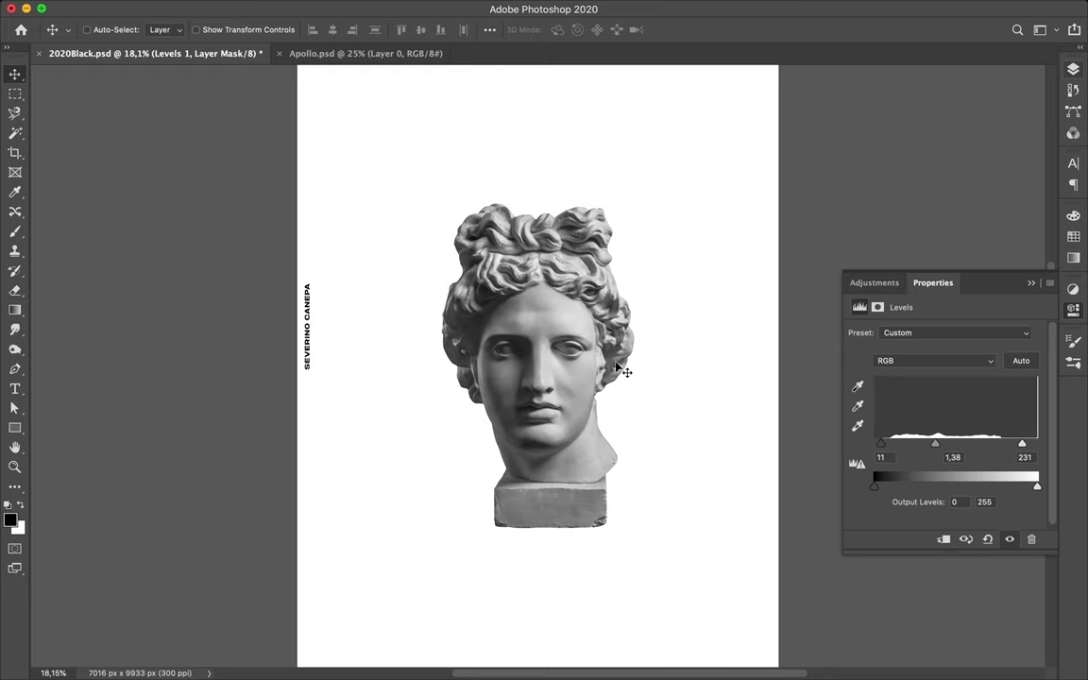
click(1072, 69)
shift+click(976, 365)
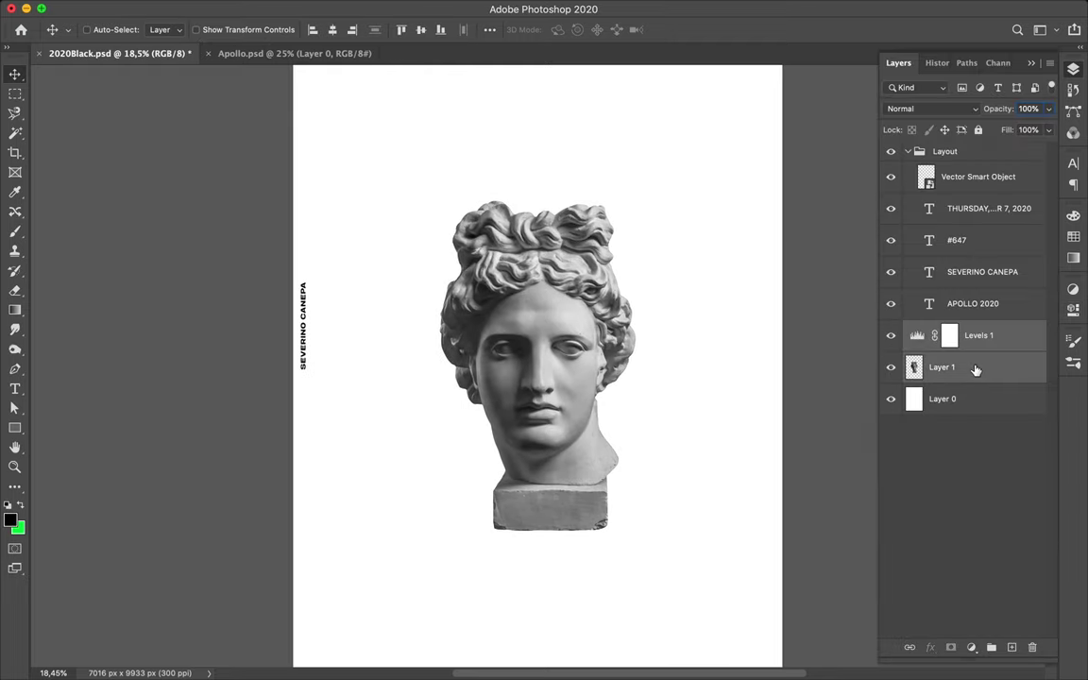
key(ctrl+e)
Add an empty layer, name the layers Apollo T and Apollo P, and make Apollo T active.
click(1012, 647)
double_click(941, 335)
text(A)
text(T)
key(Tab)
text(Apollo)
key(Return)
key(alt+bracketright)
Set the Brush tool to Marker Brush 1 at 108 px.
click(16, 236)
click(107, 29)
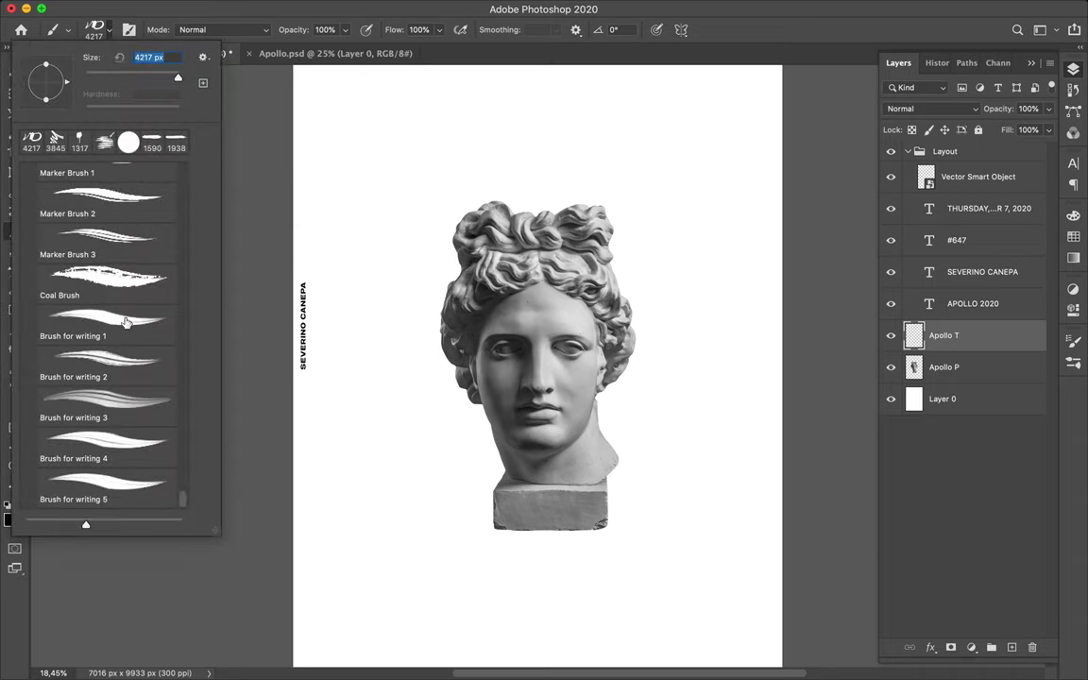
scroll(111, 435, up, 2)
click(105, 226)
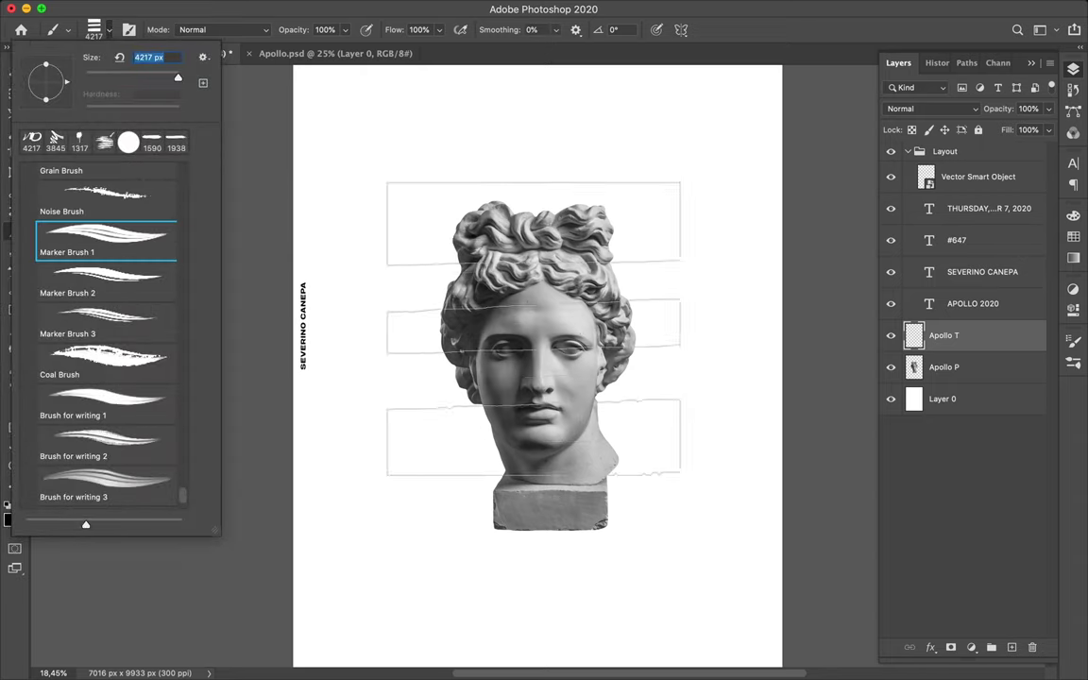
key(Return)
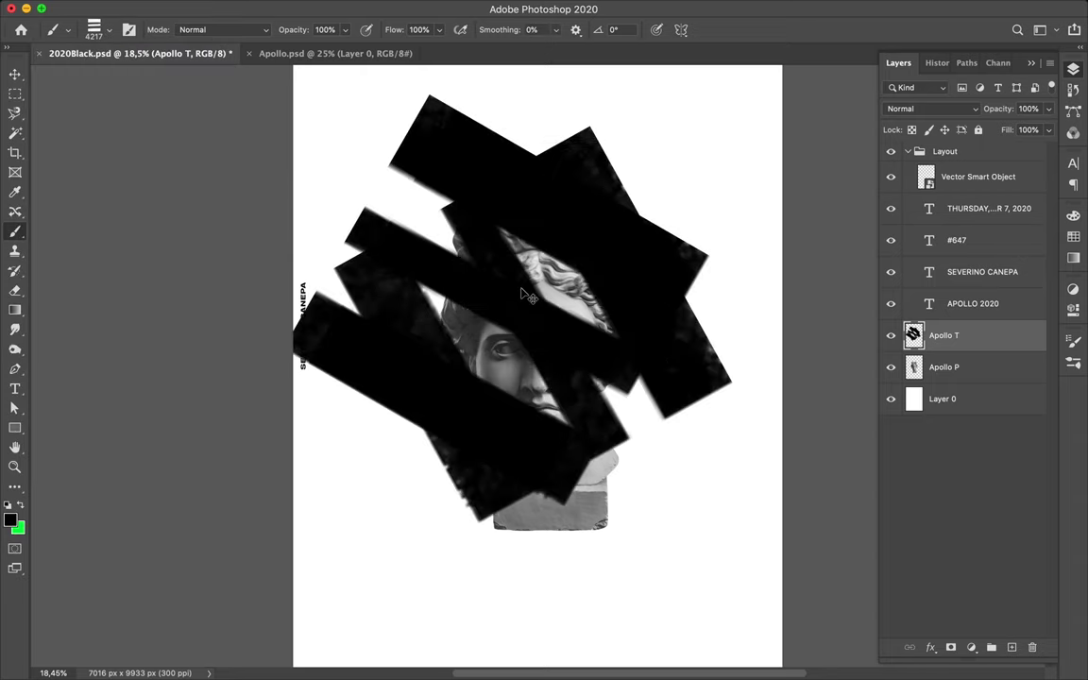
click(108, 29)
drag(160, 77, 133, 76)
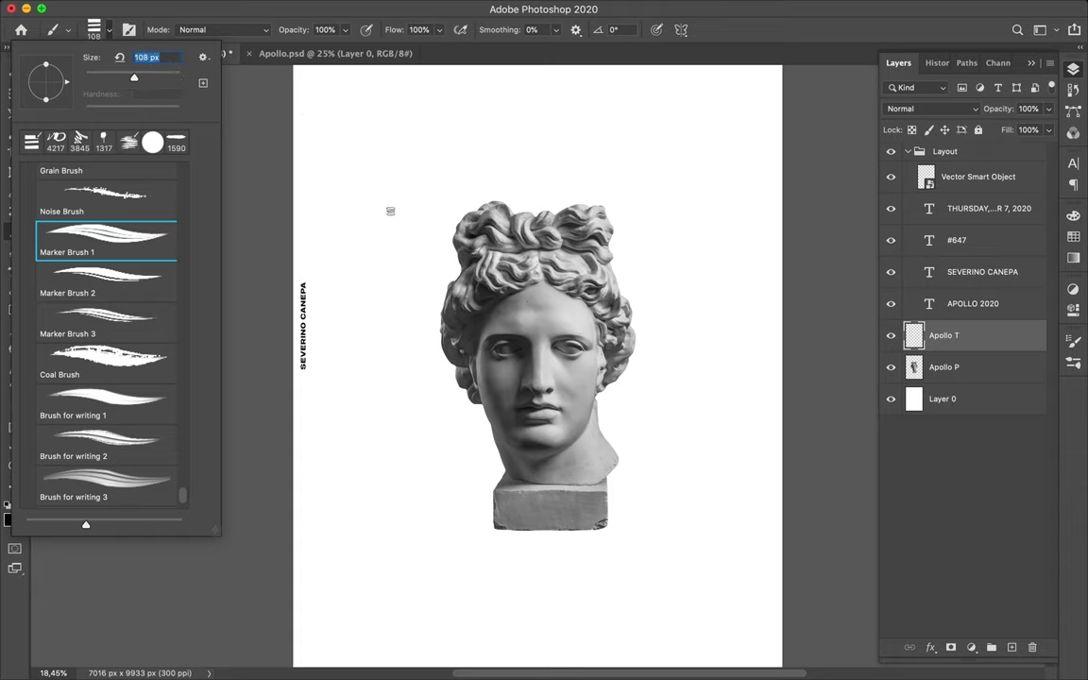
key(Return)
Paint the marker letters A and P above the bust, undoing a misdrawn P bowl.
drag(376, 190, 420, 189)
drag(361, 170, 406, 156)
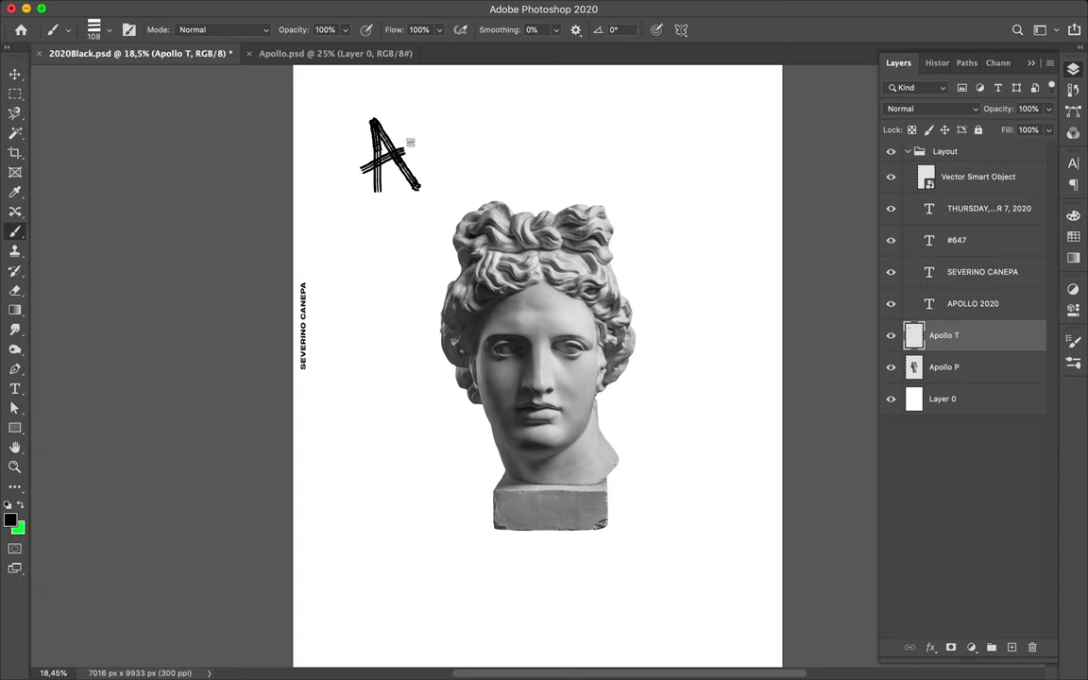
drag(436, 105, 450, 189)
mouse_move(397, 118)
mouse_down()
mouse_move(436, 141)
mouse_move(482, 137)
mouse_move(475, 120)
mouse_move(494, 123)
mouse_up()
key(ctrl+z)
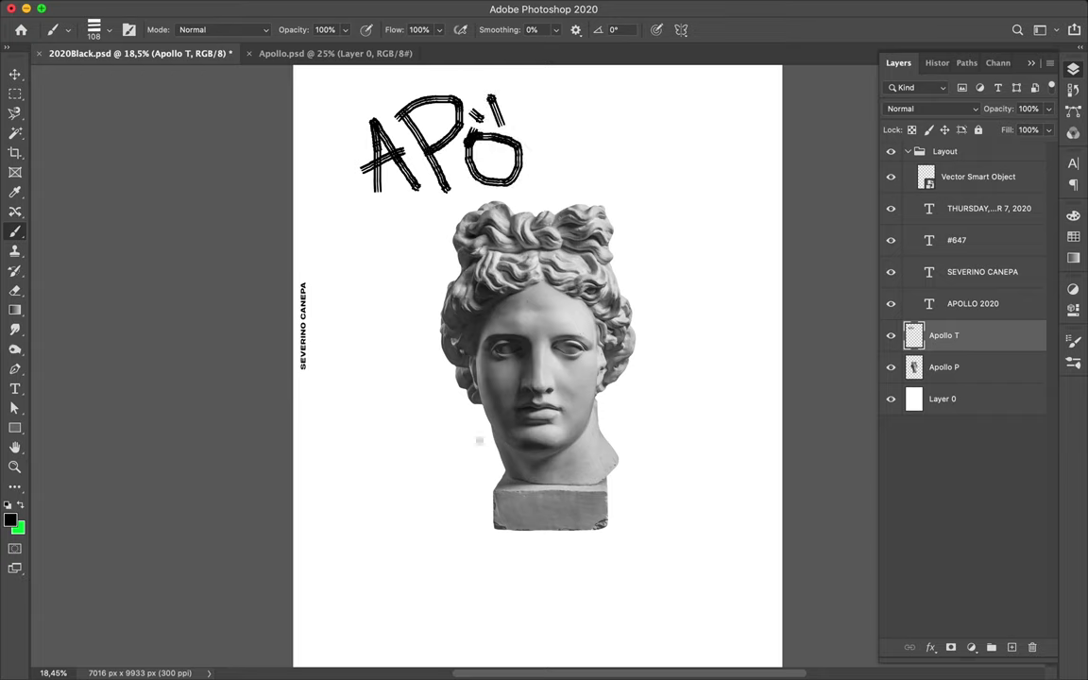
Paint the letters L, L and a slashed Ø below the bust's base.
mouse_move(541, 546)
mouse_down()
mouse_move(530, 609)
mouse_move(578, 614)
mouse_up()
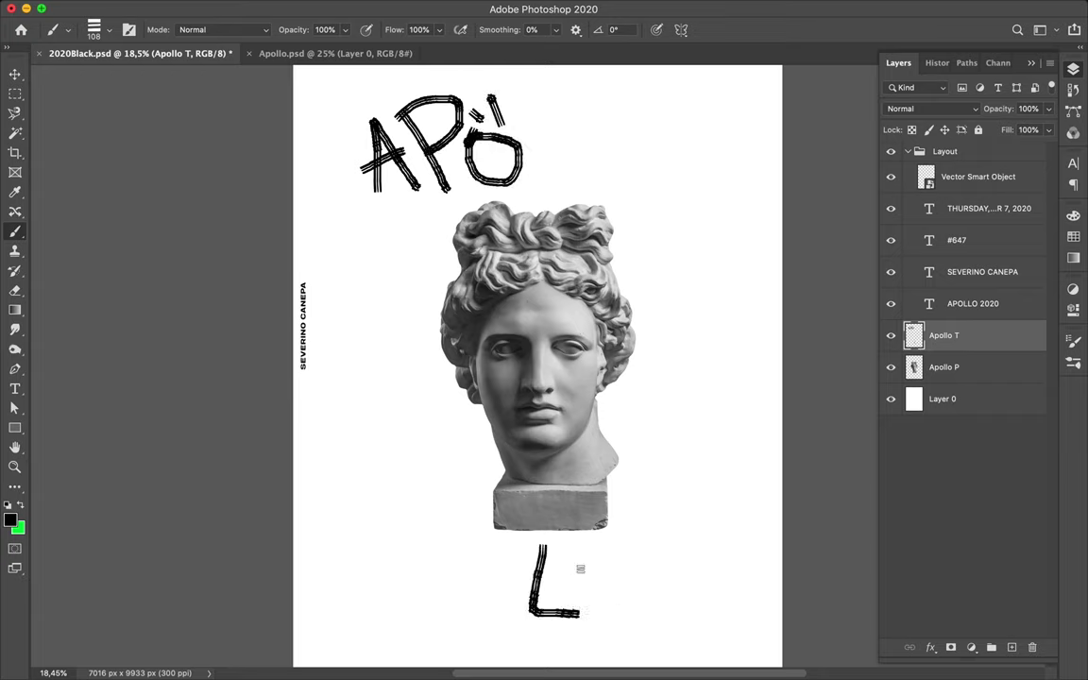
drag(566, 545, 601, 601)
mouse_move(647, 551)
mouse_down()
mouse_move(631, 598)
mouse_move(650, 555)
mouse_move(585, 590)
mouse_up()
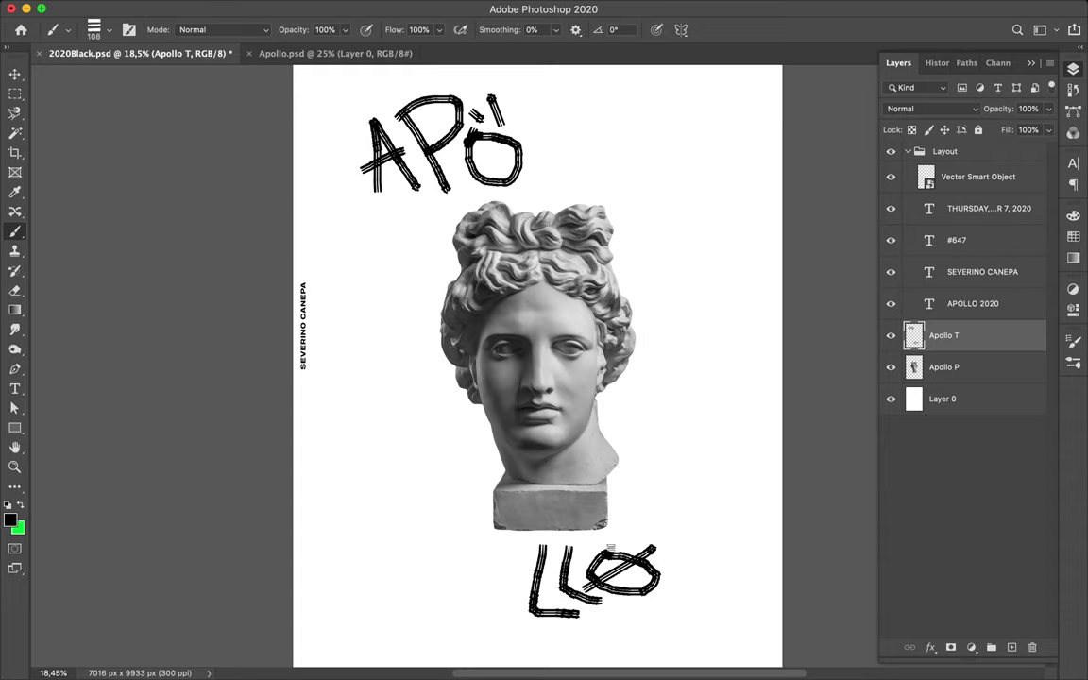
click(104, 30)
Switch the brush to Hard Round at 1 px.
scroll(101, 279, up, 3)
scroll(101, 279, up, 5)
scroll(101, 279, up, 3)
scroll(101, 279, up, 5)
scroll(101, 279, up, 5)
scroll(101, 279, up, 3)
scroll(101, 279, up, 3)
scroll(101, 279, up, 10)
click(101, 239)
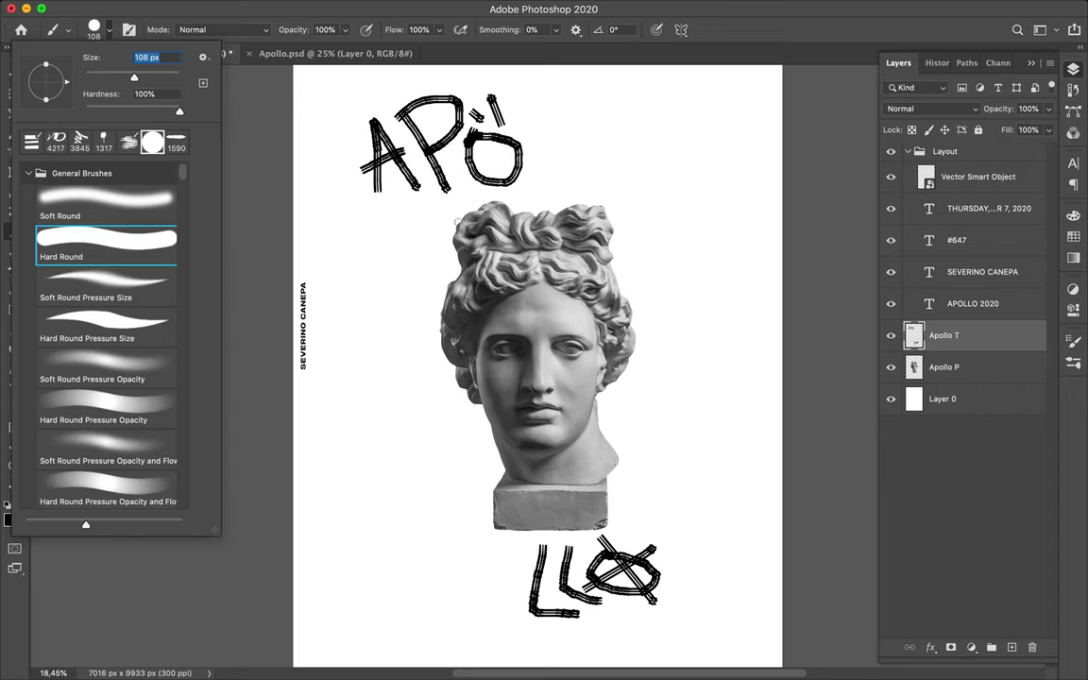
text(1)
Set the foreground to grey #878787, fit the poster, and add a new layer above Apollo T.
click(12, 518)
click(492, 404)
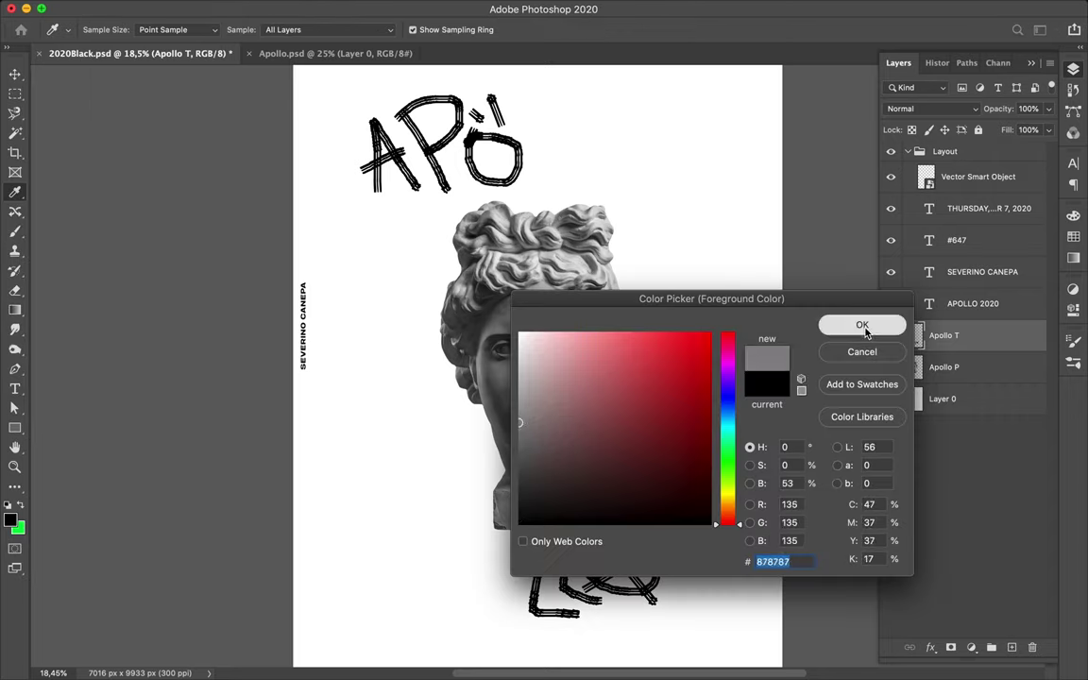
click(775, 294)
key(ctrl+0)
click(1012, 647)
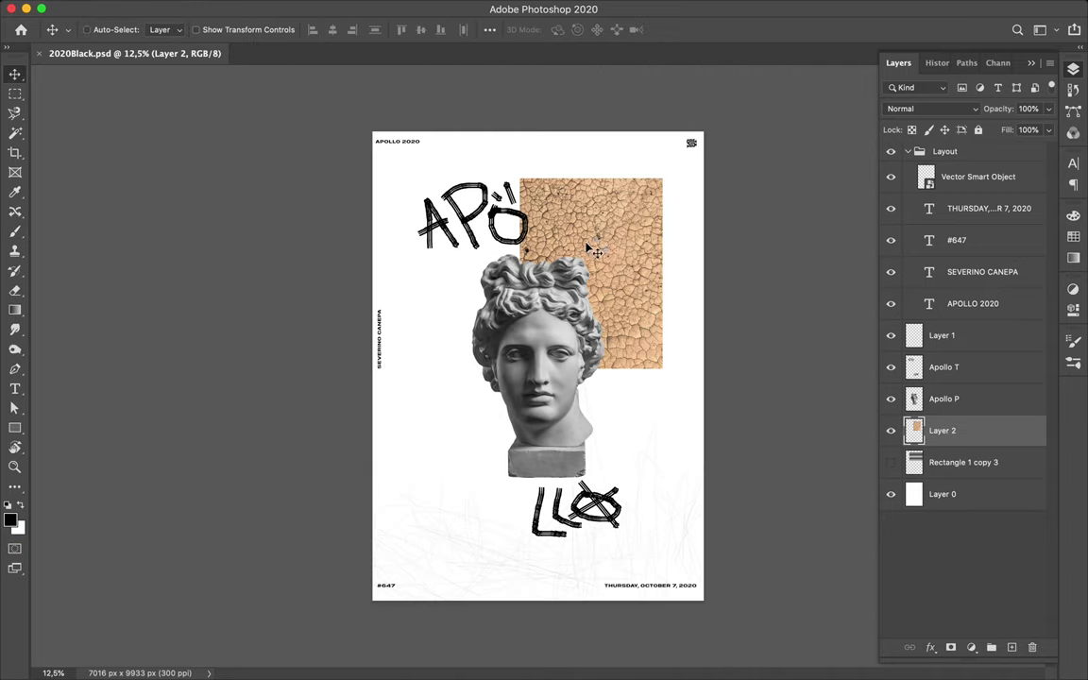
Merge a Levels adjustment with white point 145 into the crack texture.
click(969, 648)
click(947, 451)
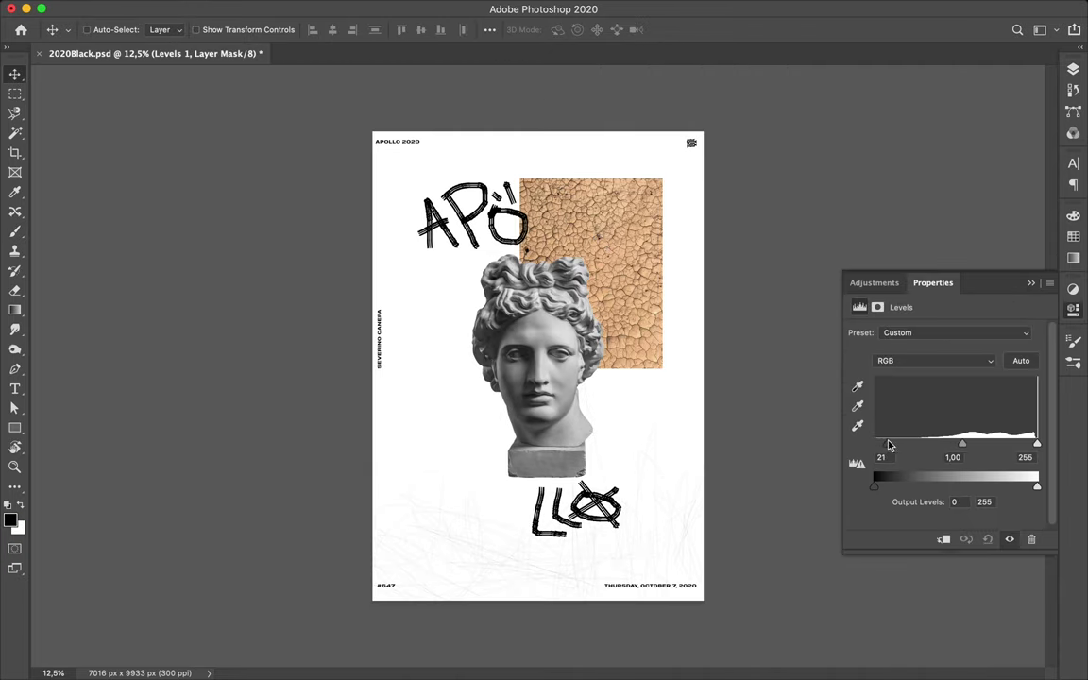
drag(933, 402, 915, 400)
click(971, 647)
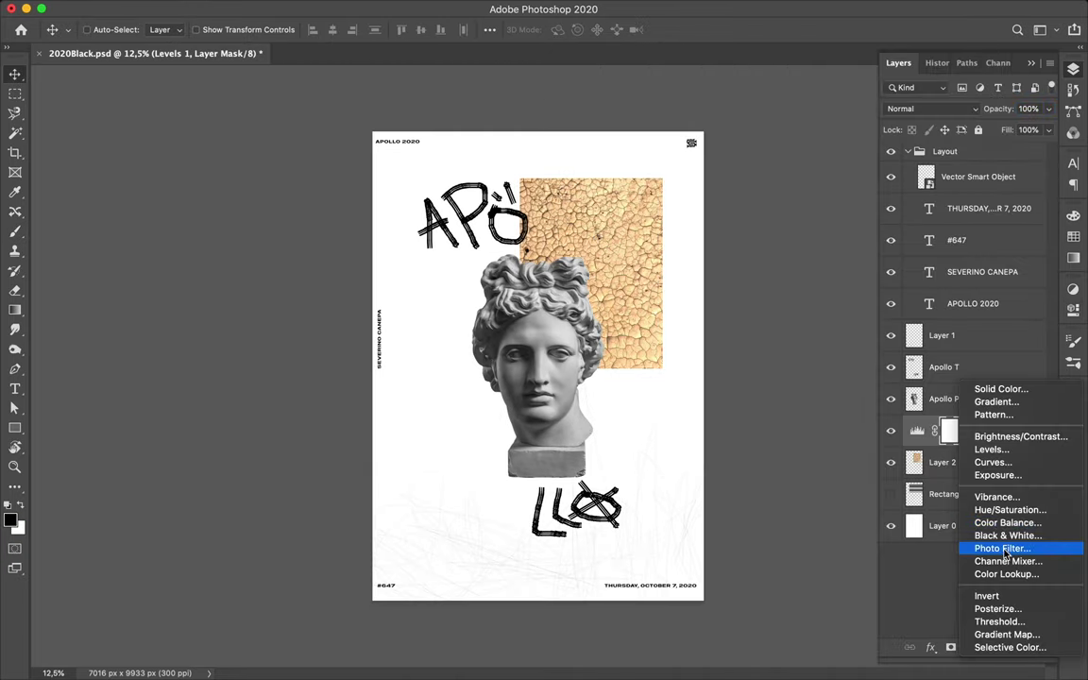
key(Escape)
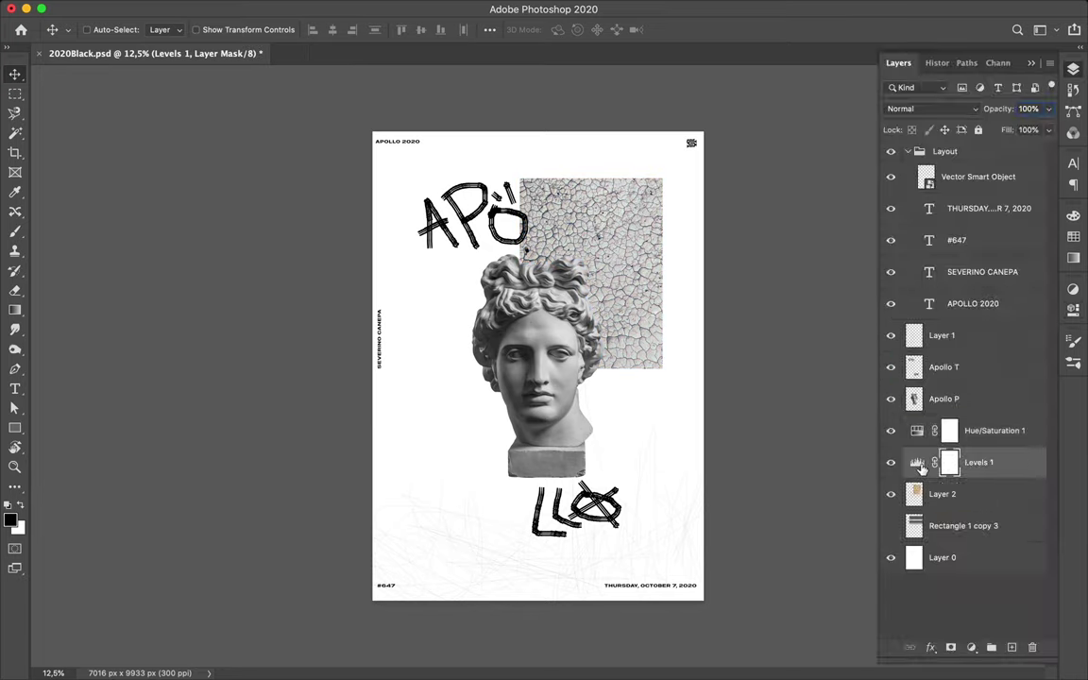
drag(1035, 443, 968, 445)
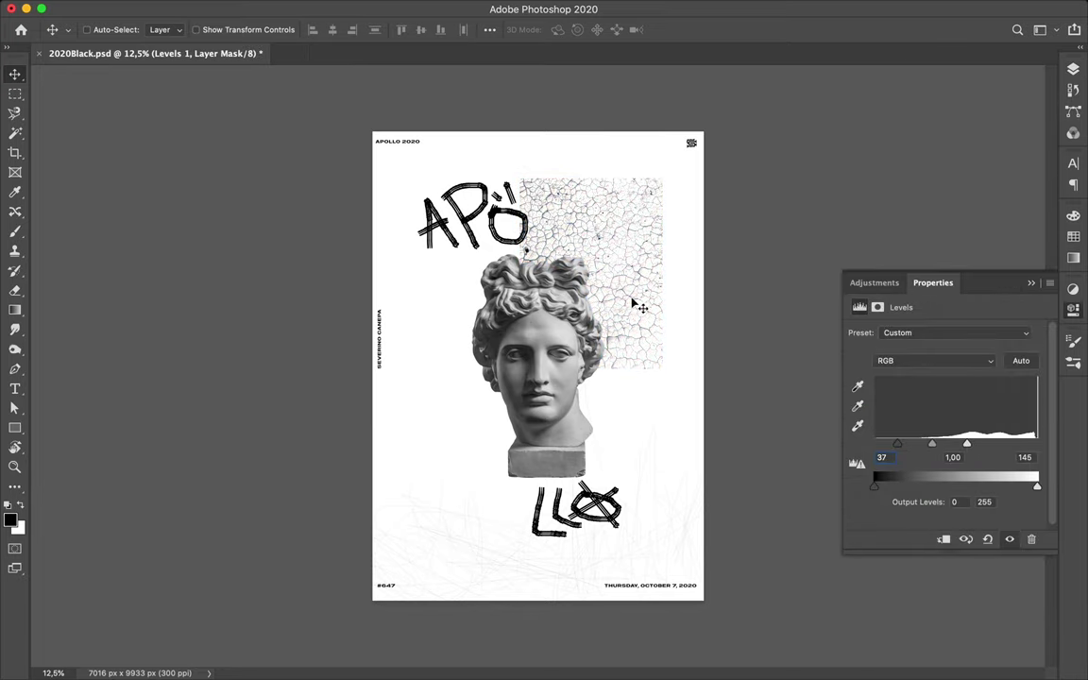
key(F7)
super+click(971, 497)
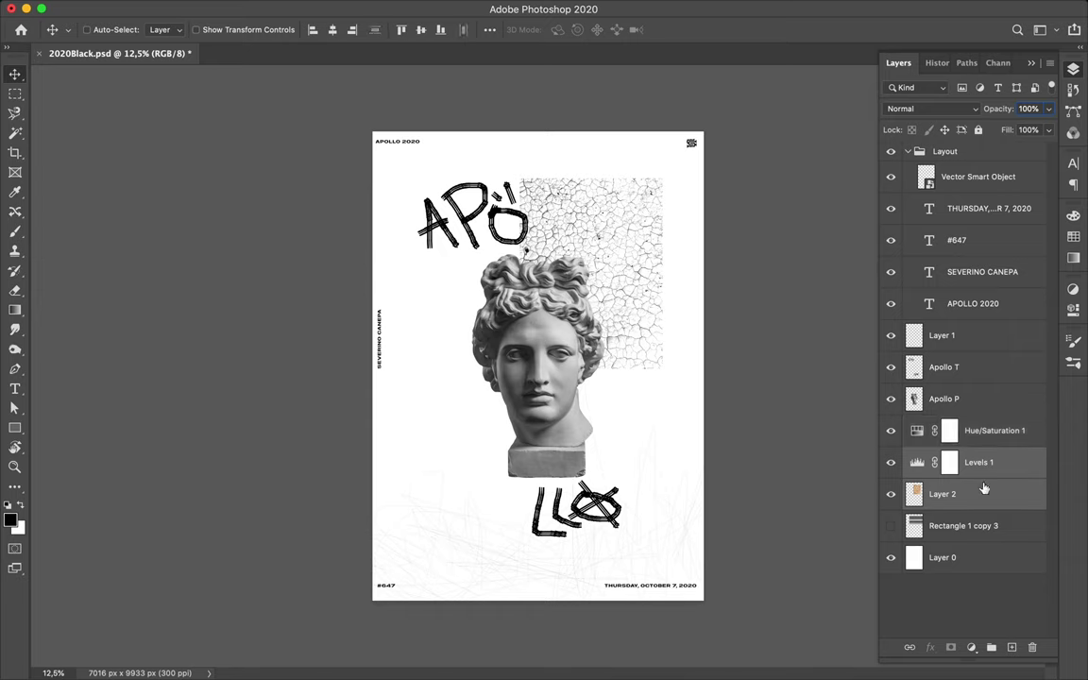
key(super+e)
Merge a second Levels adjustment pushing the texture's whites to 216.
click(971, 647)
click(1001, 378)
drag(1035, 442, 968, 446)
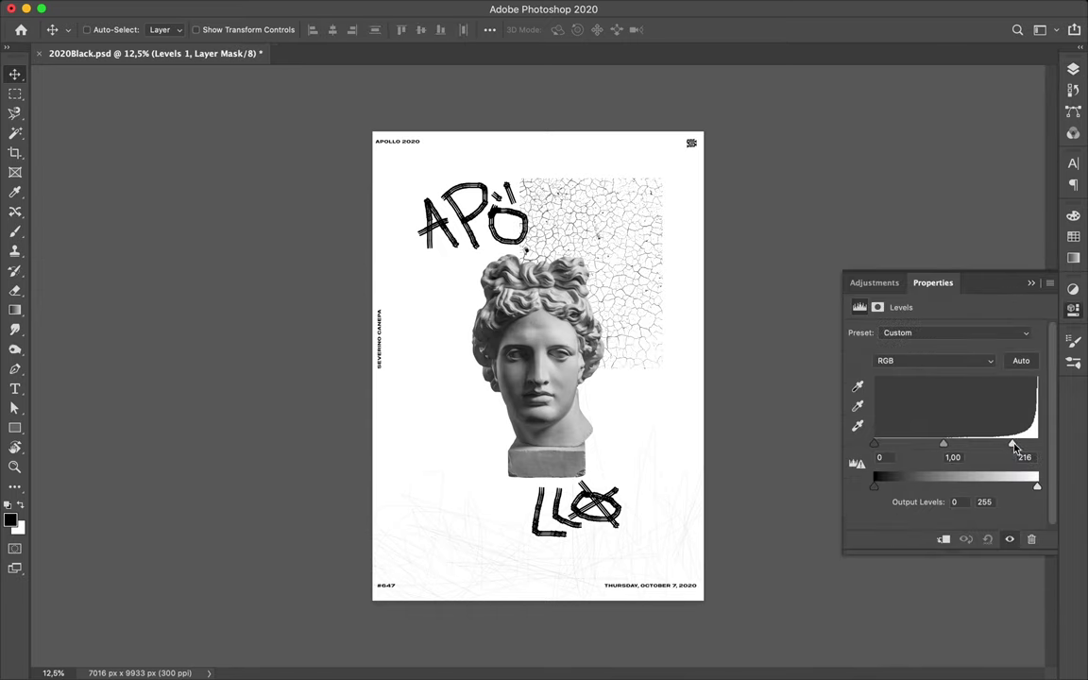
key(F7)
key(super+e)
Duplicate the texture to the left and flip the copy horizontally.
mouse_move(635, 245)
mouse_down()
mouse_move(510, 244)
mouse_move(658, 460)
mouse_up()
click(151, 8)
click(421, 596)
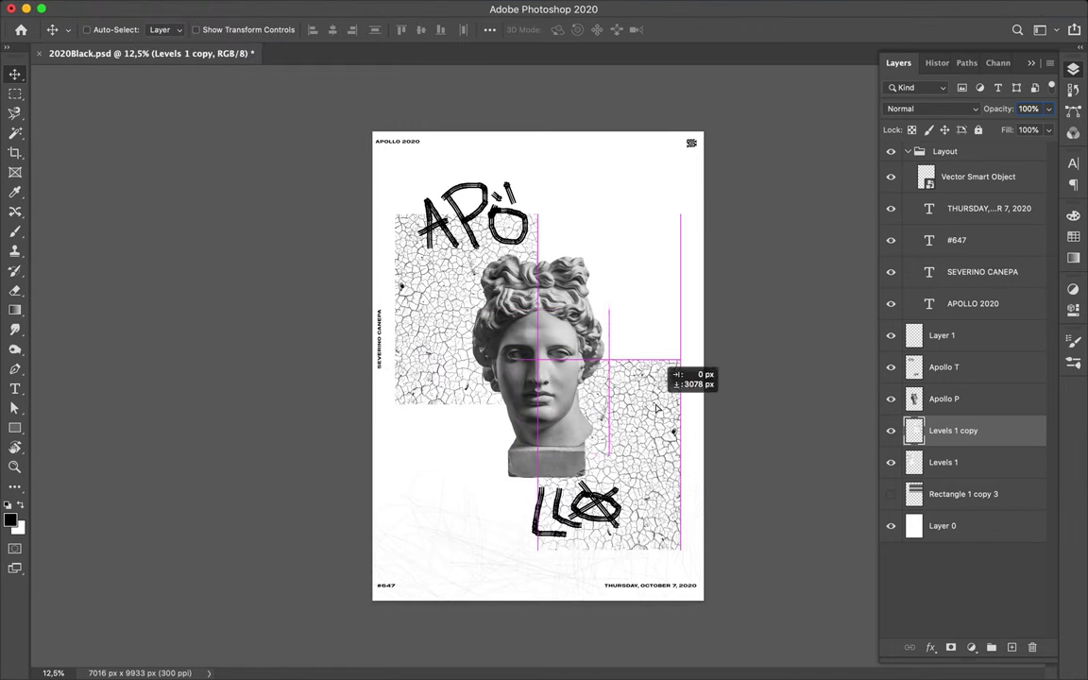
Slide the crack texture out to the poster's edge.
drag(451, 287, 428, 295)
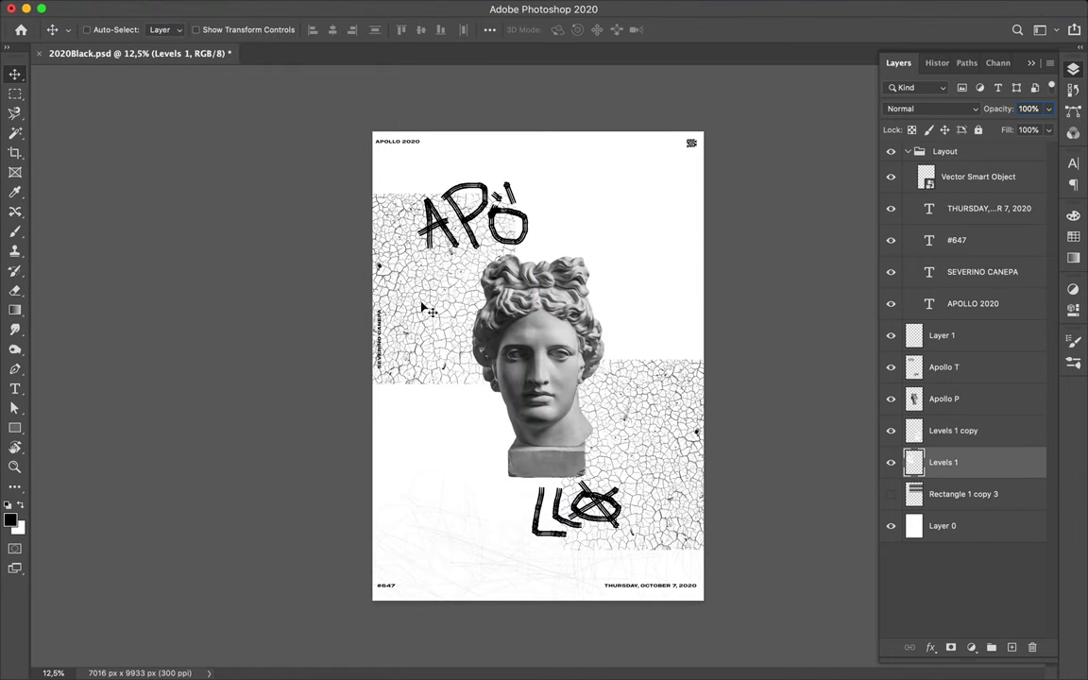
scroll(462, 269, up, 5)
key(i)
click(10, 518)
click(862, 324)
key(v)
Rename the layers Desert Top, Desert Bottom and Scribble Down.
double_click(945, 462)
text(Desert Top)
key(Return)
double_click(953, 462)
text(Desert Bottom)
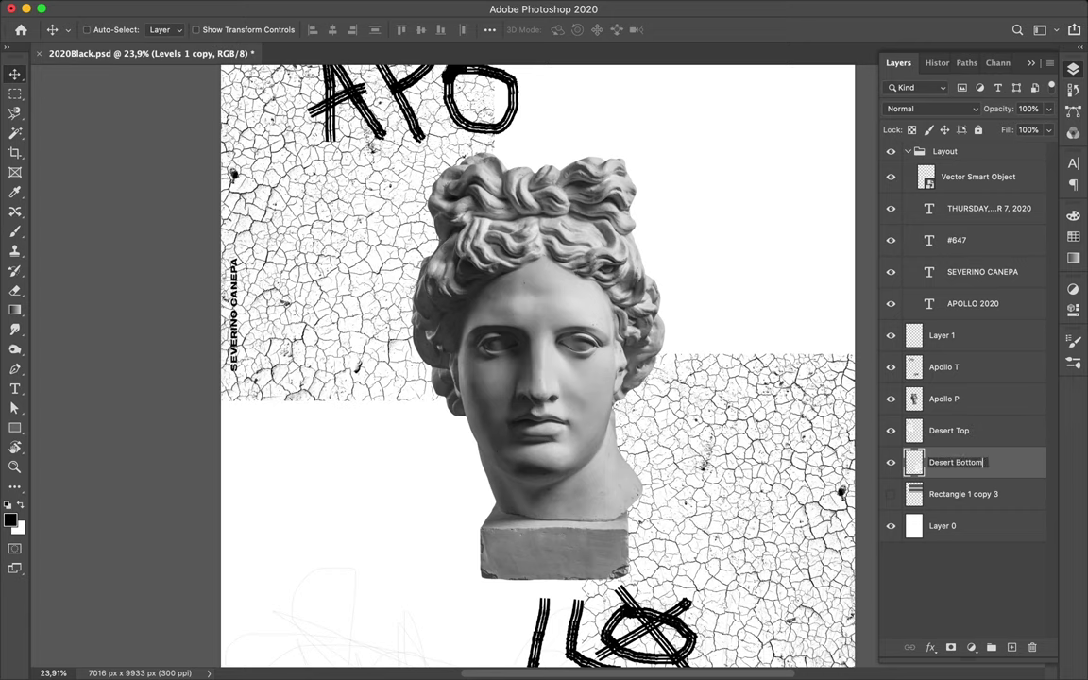
key(Return)
click(883, 338)
key(ctrl+minus)
text(Scribble Down)
key(Return)
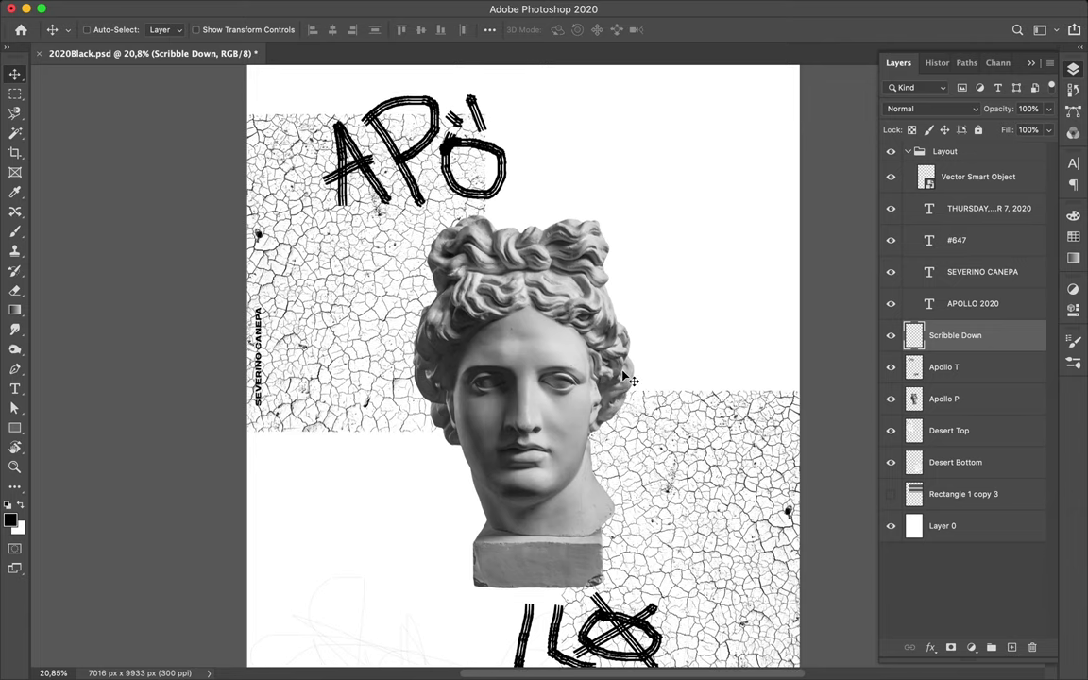
Try a Spatter brush stroke left of the bust, then undo it.
key(b)
click(99, 30)
scroll(95, 311, down, 5)
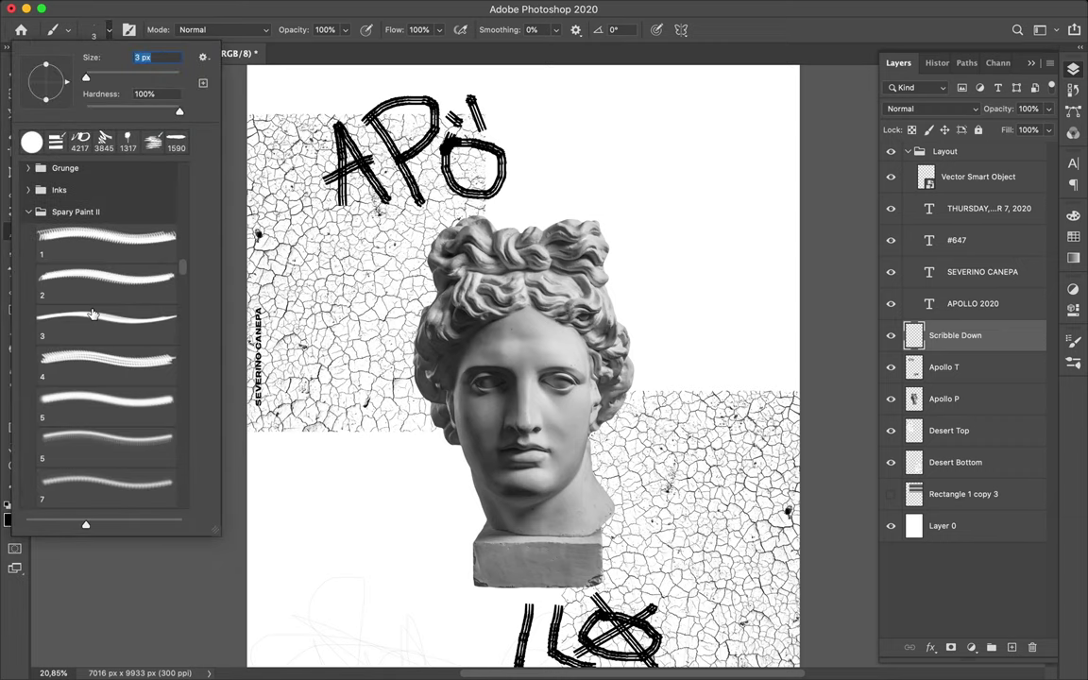
scroll(93, 314, down, 5)
scroll(90, 303, down, 5)
scroll(106, 322, down, 3)
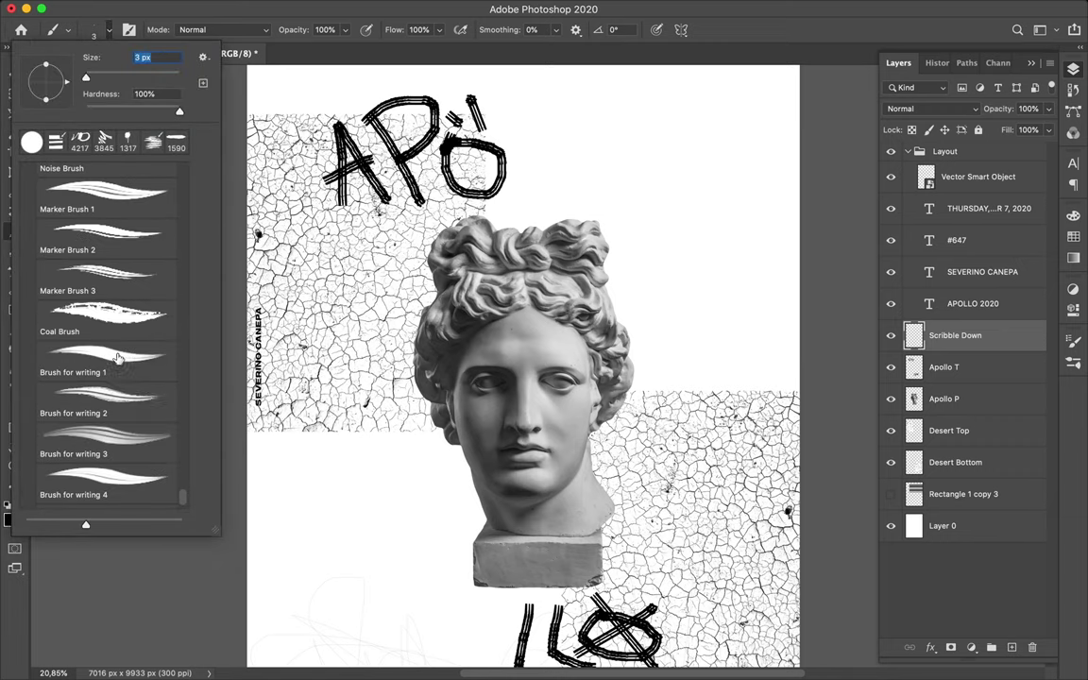
scroll(104, 377, up, 5)
scroll(104, 359, up, 2)
click(103, 264)
key(Return)
scroll(368, 529, up, 3)
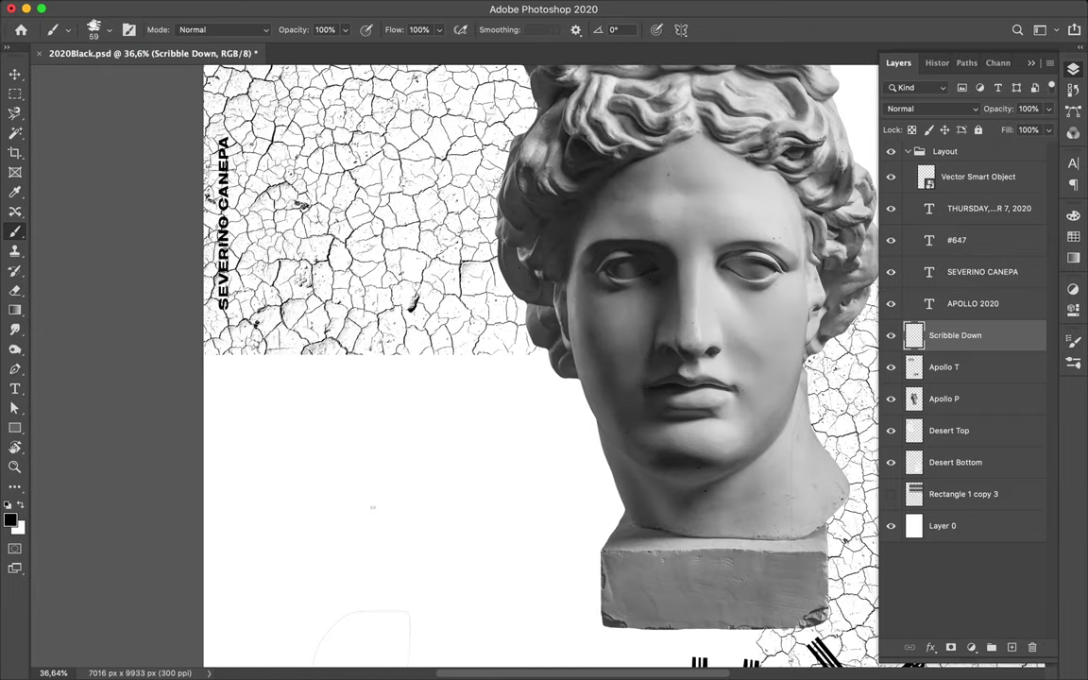
click(104, 35)
key(Return)
drag(366, 419, 377, 485)
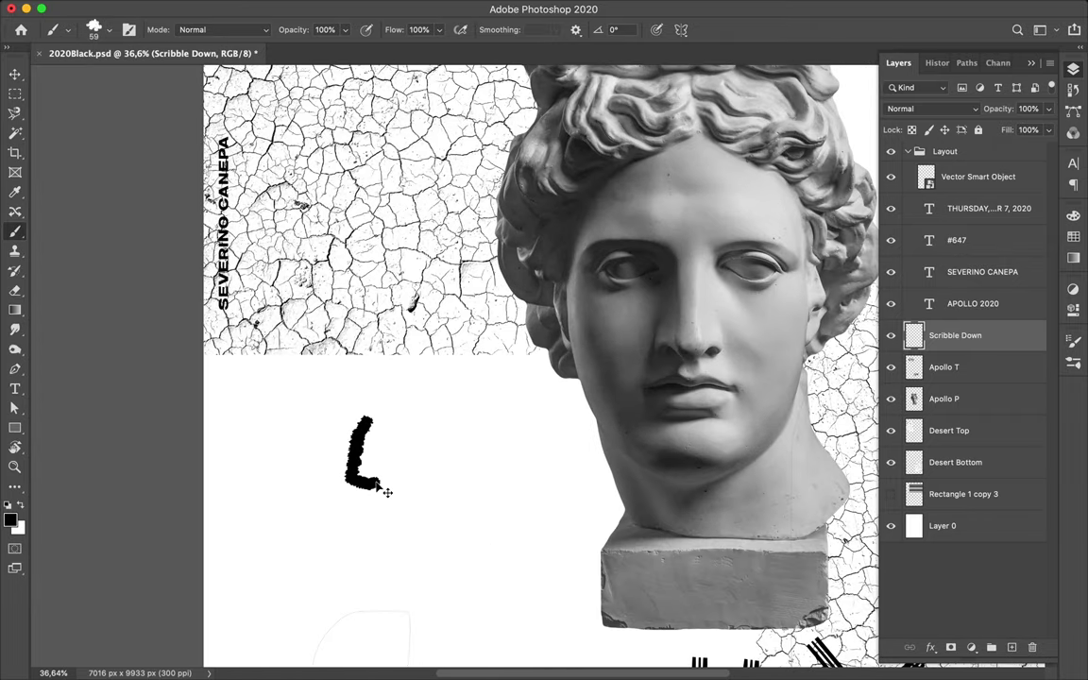
key(cmd+z)
Switch to Sketch Brush (41 px) and outline the APO letters above the bust.
click(95, 29)
scroll(103, 283, up, 2)
click(104, 269)
scroll(335, 343, down, 5)
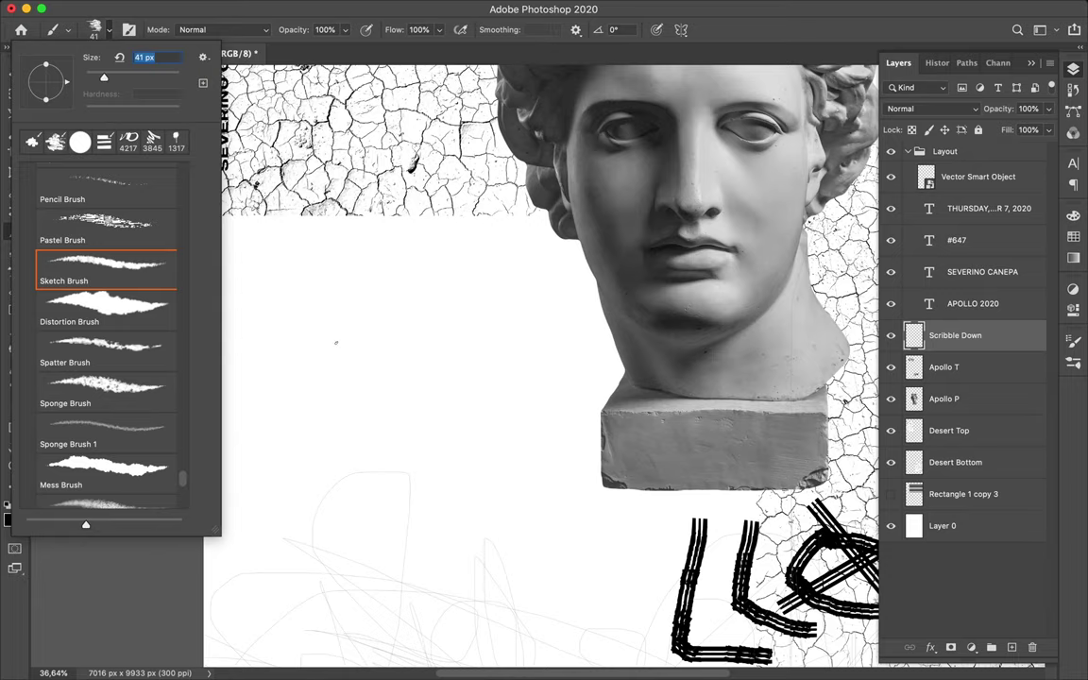
scroll(335, 343, up, 10)
key(Return)
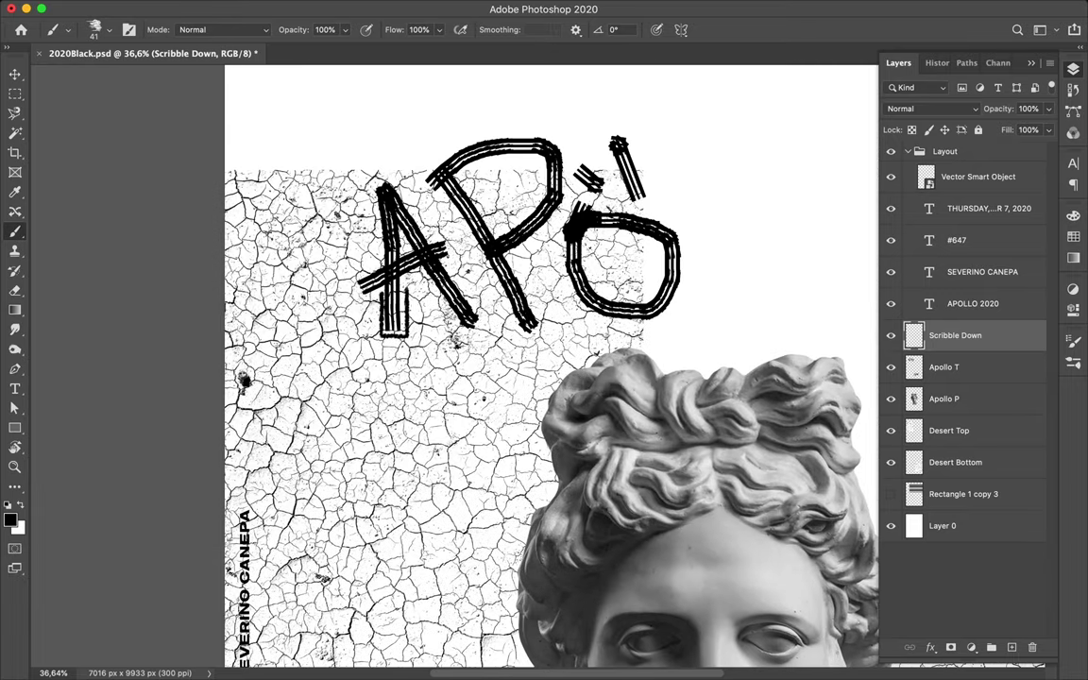
drag(442, 300, 351, 312)
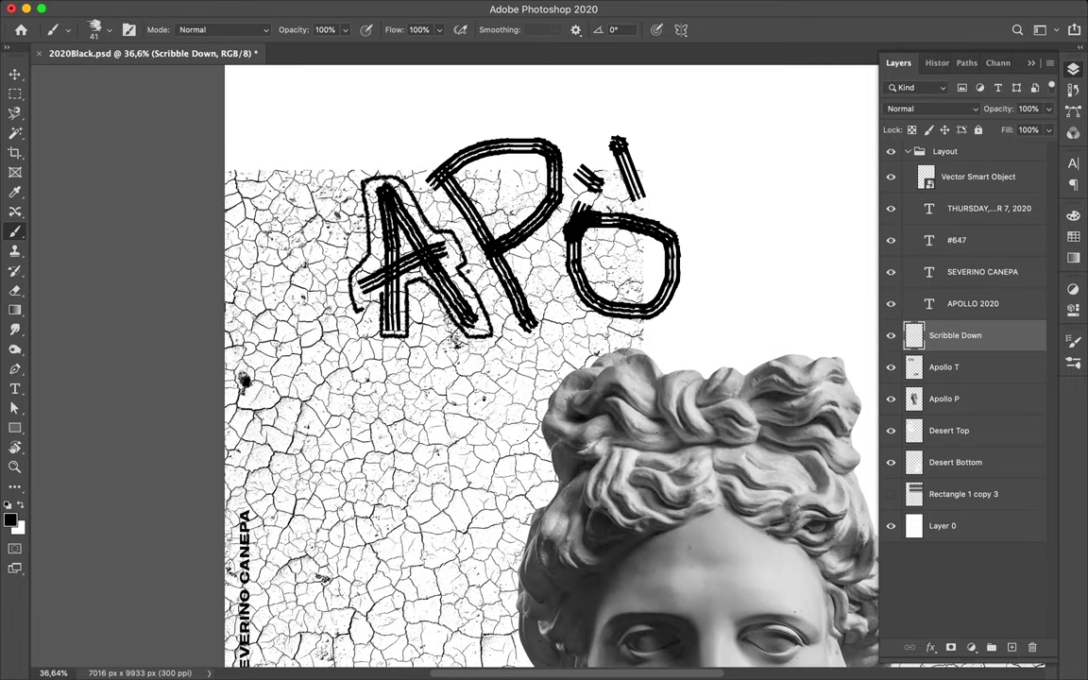
drag(373, 166, 638, 151)
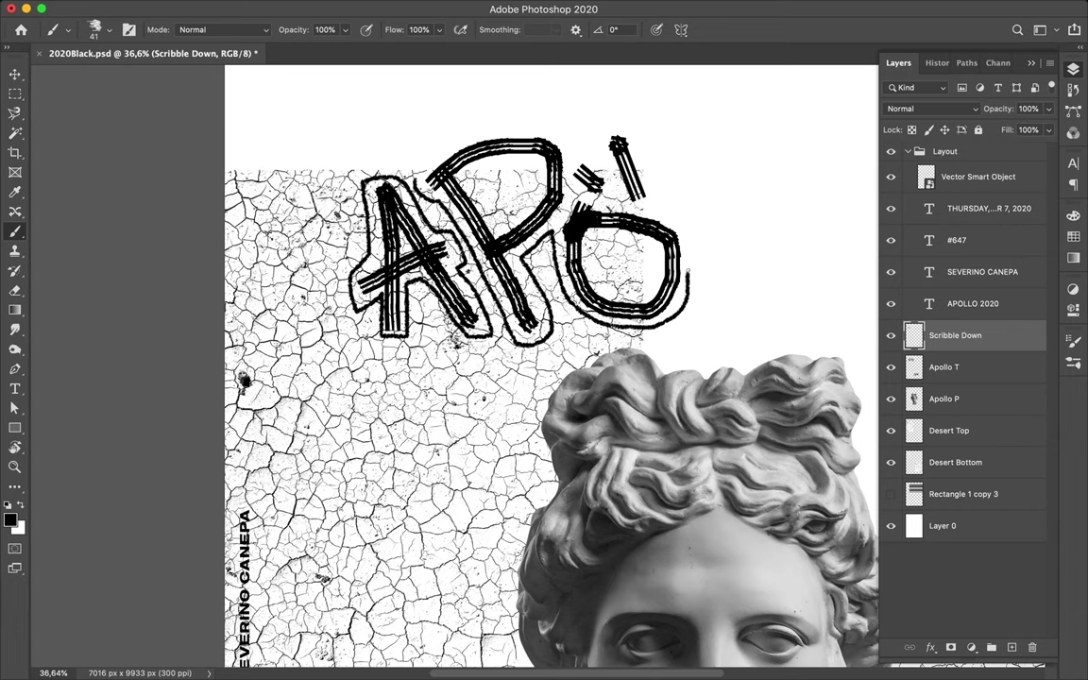
drag(577, 128, 373, 160)
Trace a sketchy outline around the LLØ letters below the bust.
scroll(453, 368, down, 10)
scroll(453, 368, right, 3)
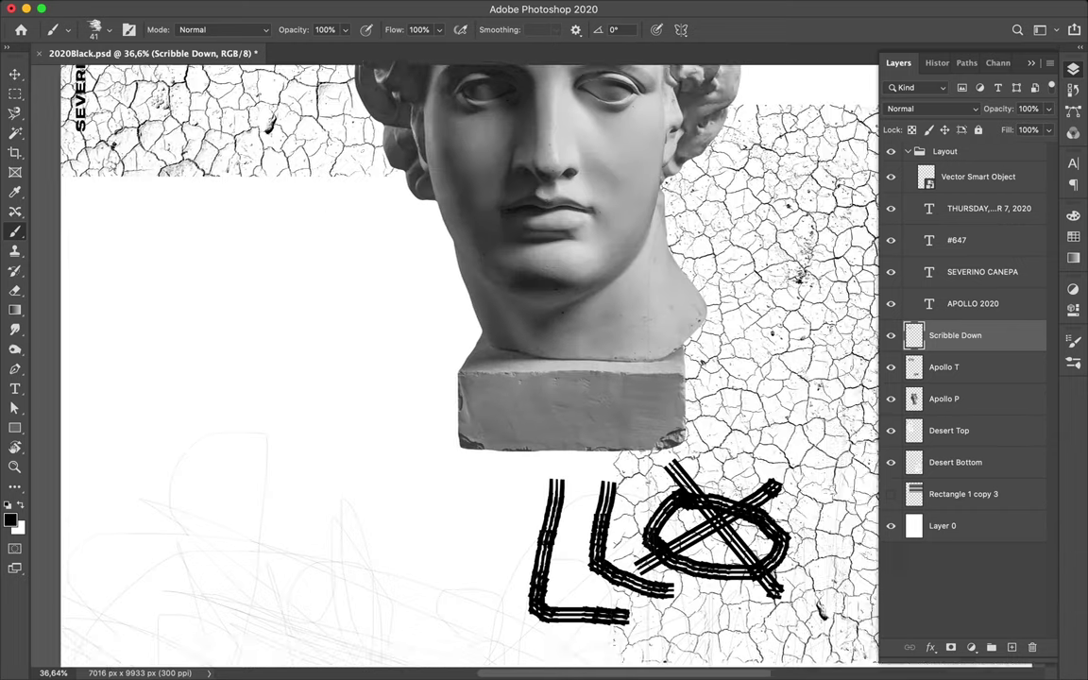
scroll(454, 368, down, 5)
drag(430, 244, 590, 255)
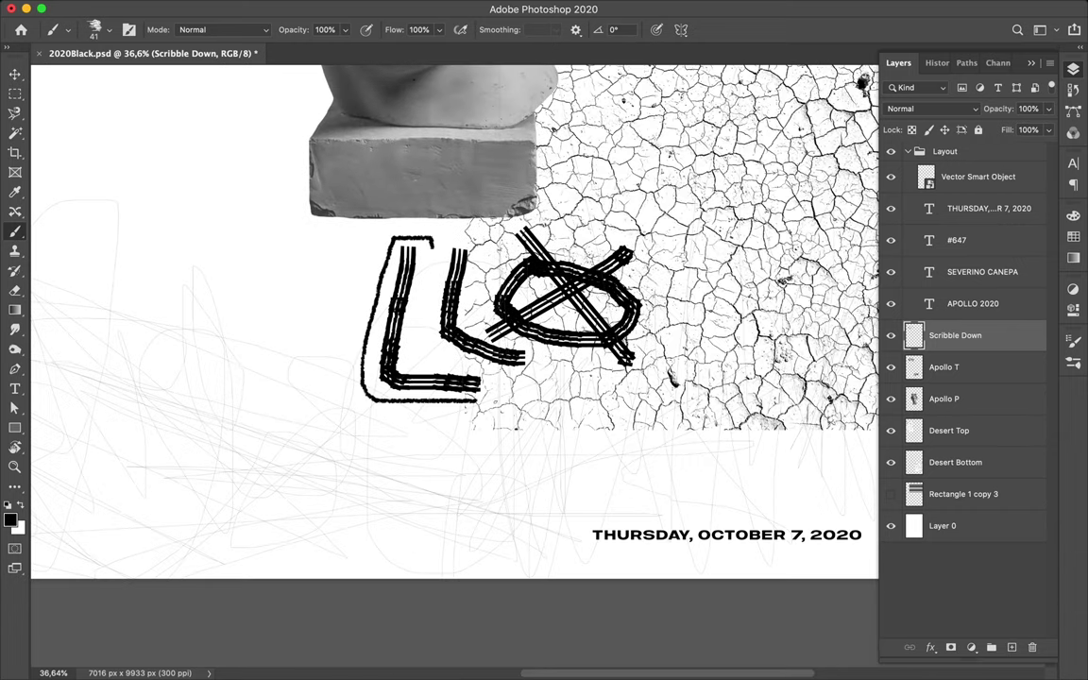
mouse_move(529, 229)
mouse_down()
mouse_move(451, 244)
mouse_move(388, 321)
mouse_move(389, 231)
mouse_up()
scroll(454, 368, down, 5)
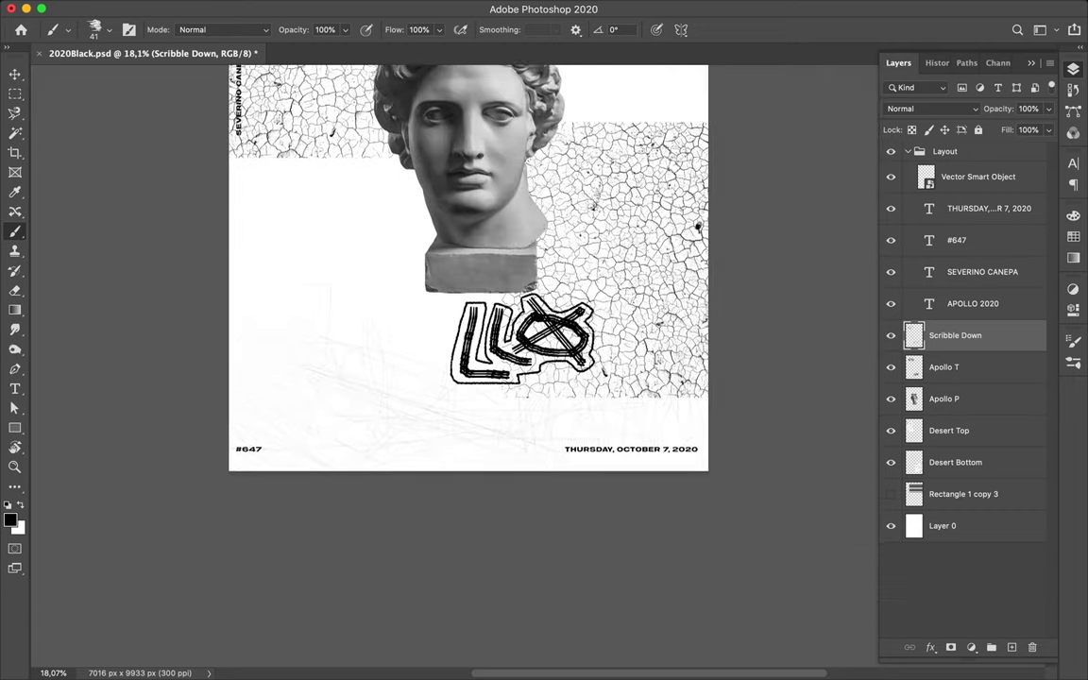
scroll(453, 368, up, 2)
scroll(453, 368, up, 1)
scroll(453, 369, up, 5)
scroll(454, 368, up, 1)
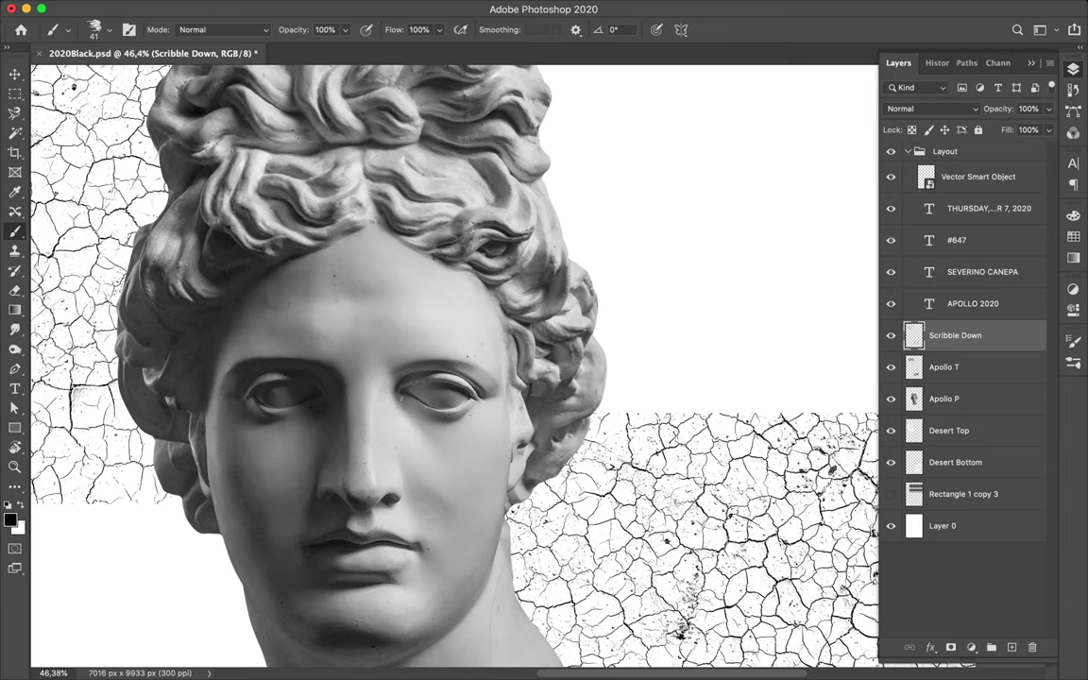
Paint black marks under the right eyelid and on both cheeks.
drag(411, 414, 465, 413)
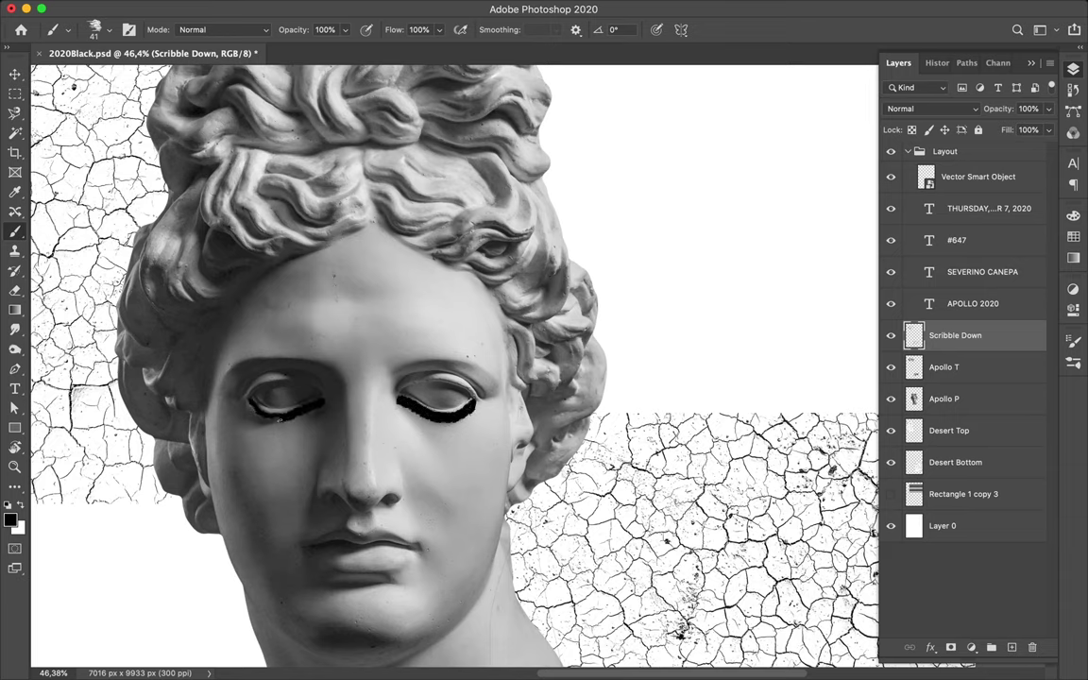
scroll(453, 368, down, 1)
mouse_move(250, 427)
mouse_down()
mouse_move(301, 416)
mouse_move(253, 423)
mouse_up()
mouse_move(408, 403)
mouse_down()
mouse_move(437, 427)
mouse_move(412, 407)
mouse_move(459, 424)
mouse_up()
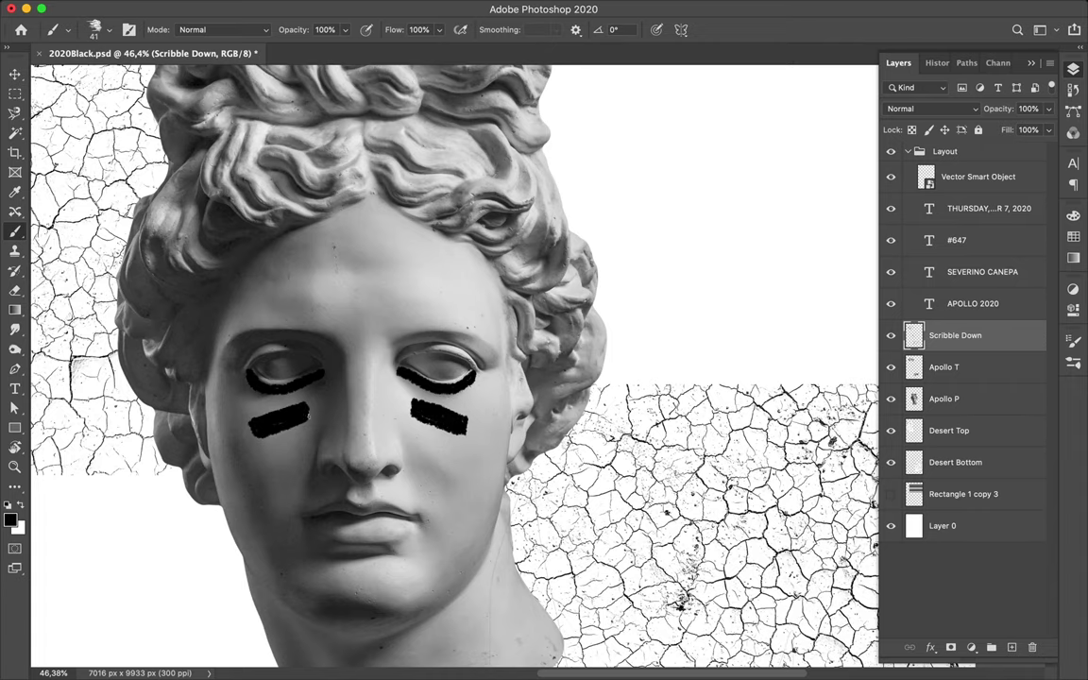
With a red foreground, paint a red mark on the right cheek and red lips.
click(10, 519)
click(710, 333)
click(863, 324)
mouse_move(416, 437)
mouse_down()
mouse_move(459, 458)
mouse_move(417, 446)
mouse_up()
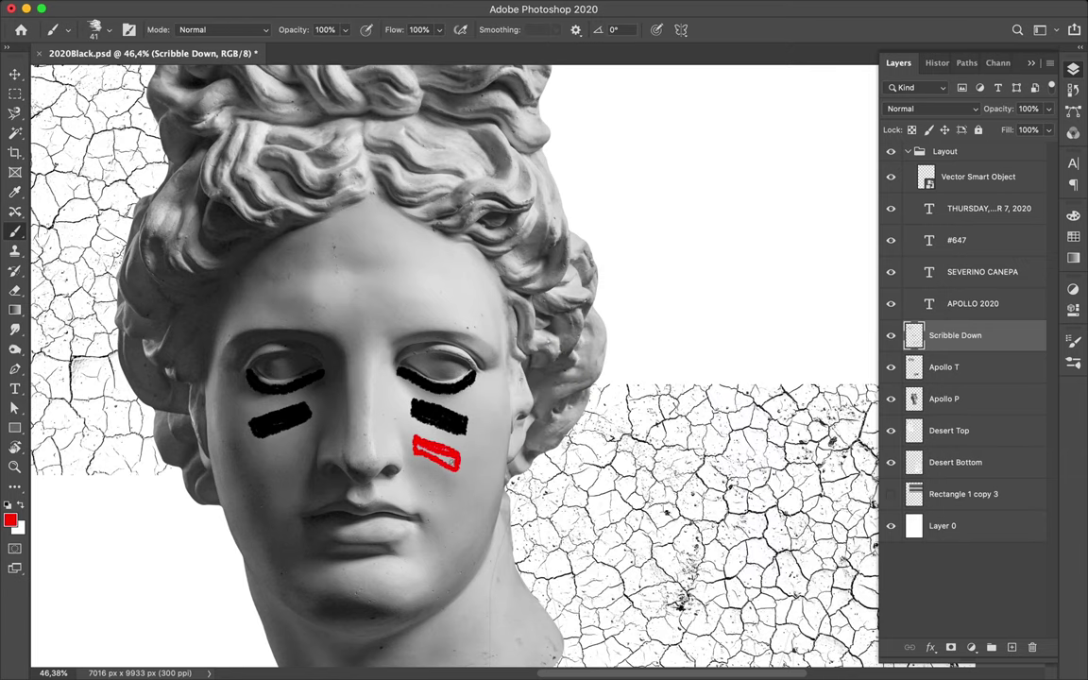
scroll(418, 445, down, 2)
mouse_move(299, 466)
mouse_down()
mouse_move(406, 464)
mouse_move(302, 476)
mouse_move(406, 472)
mouse_move(321, 476)
mouse_up()
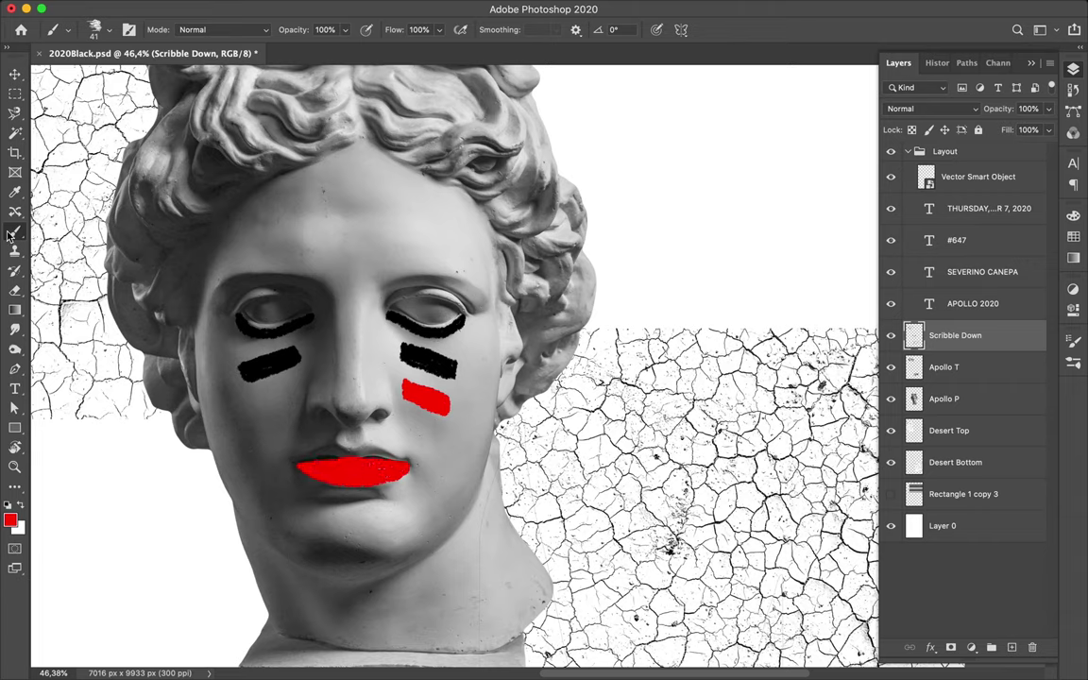
key(e)
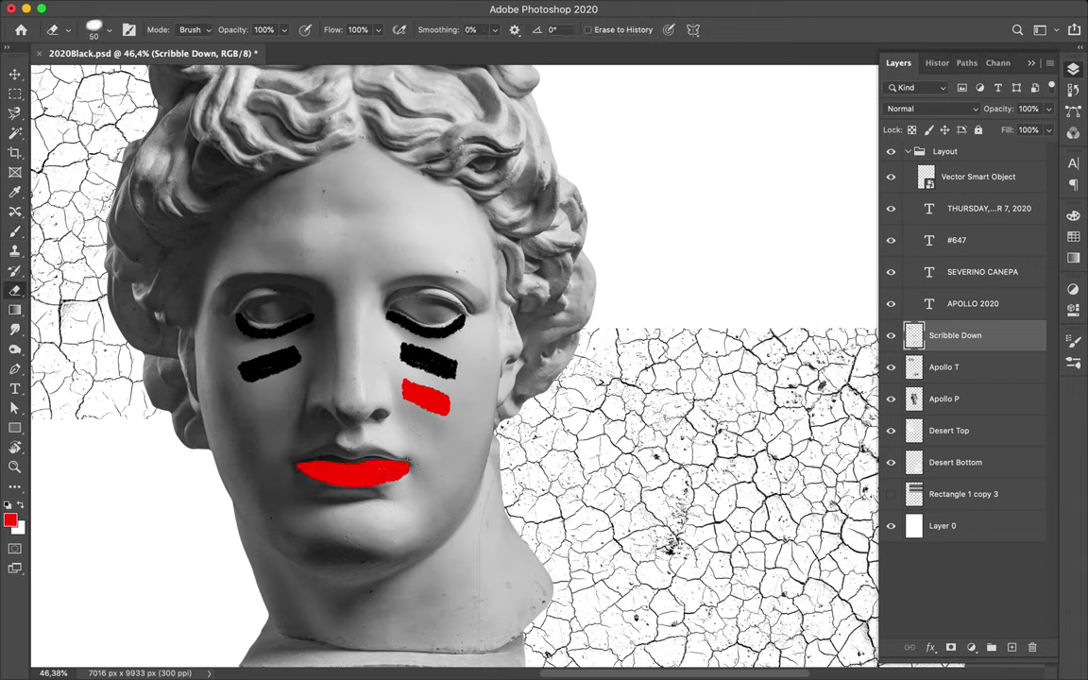
Duplicate Rectangle 1 copy 3, move the copy above Apollo T, and bring it into Liquify.
scroll(453, 359, down, 5)
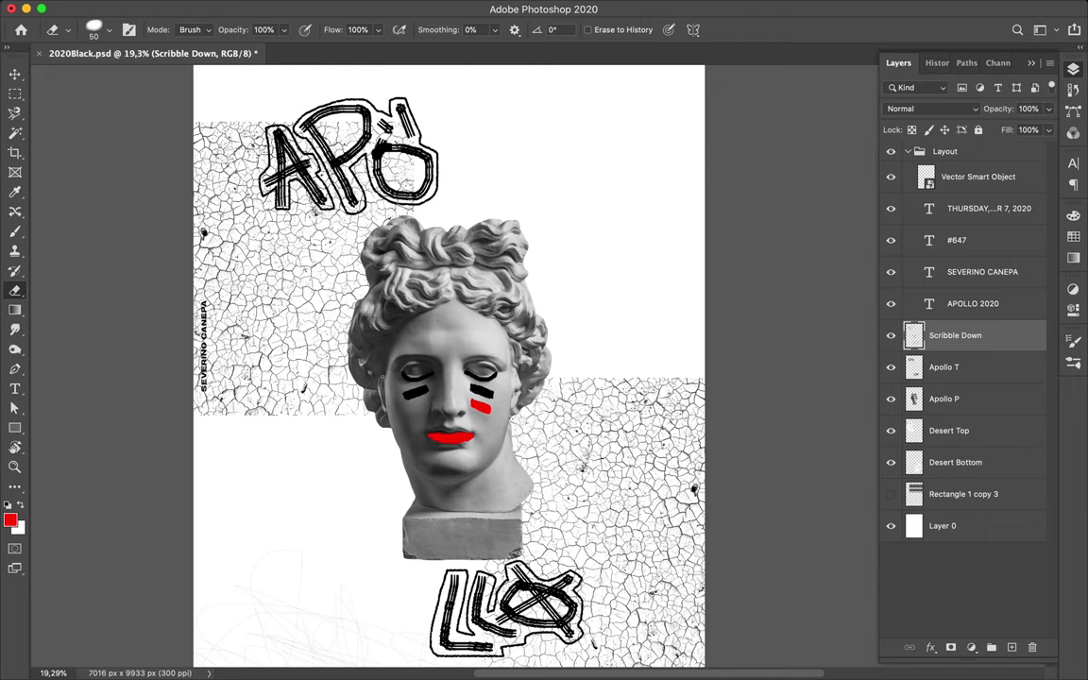
click(963, 494)
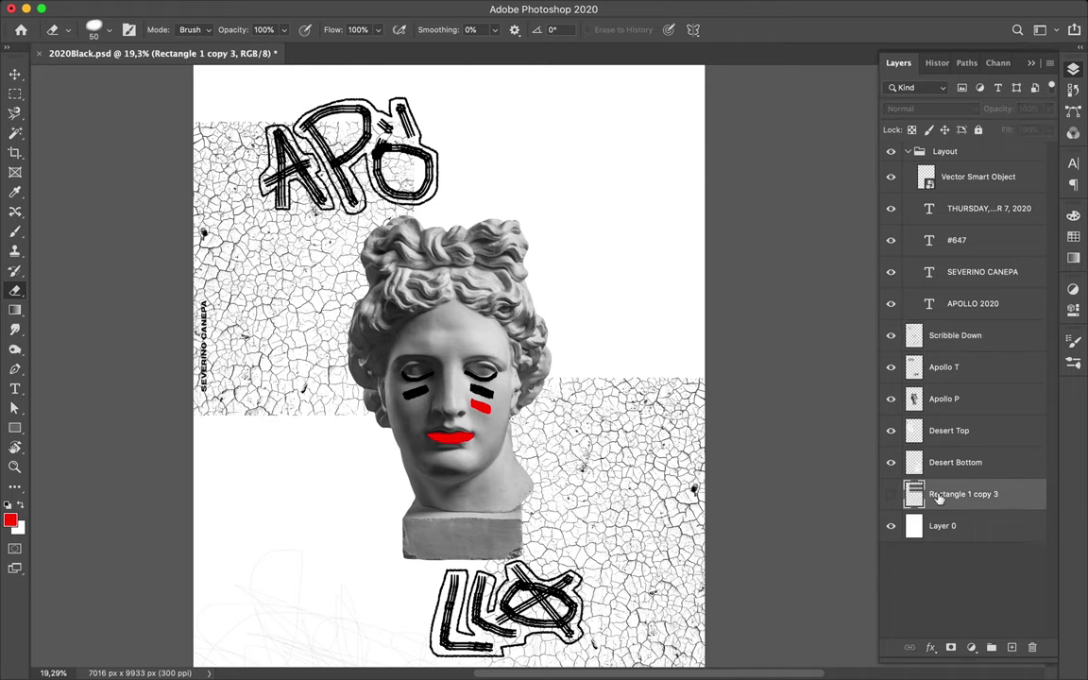
key(ctrl+j)
key(v)
drag(963, 494, 963, 351)
mouse_move(415, 5)
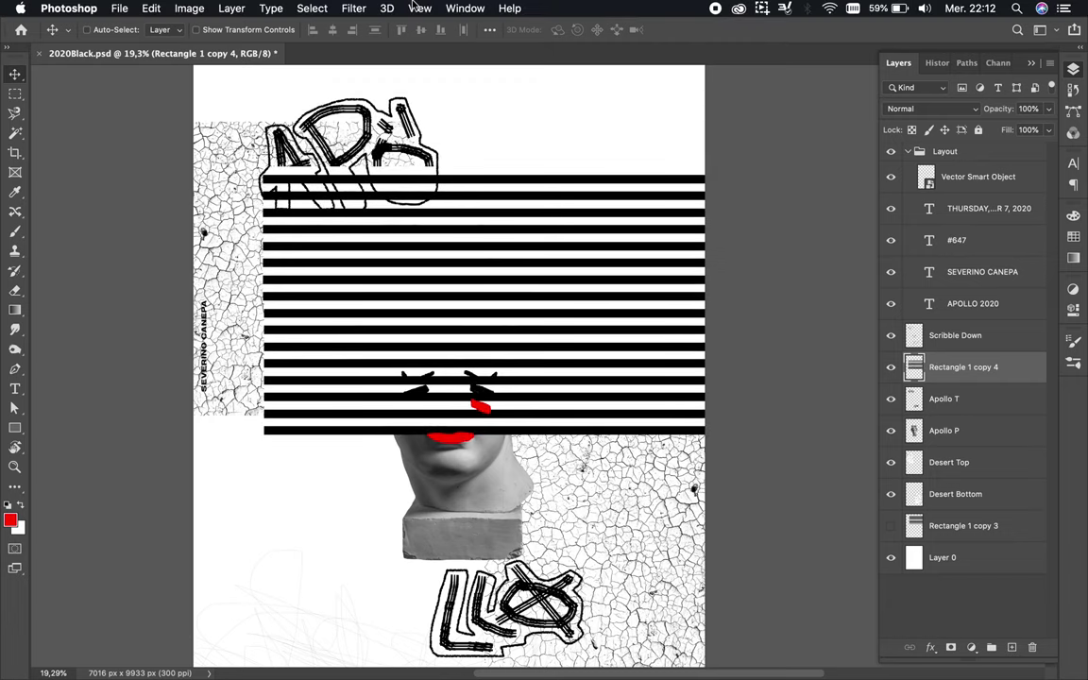
click(354, 9)
click(377, 128)
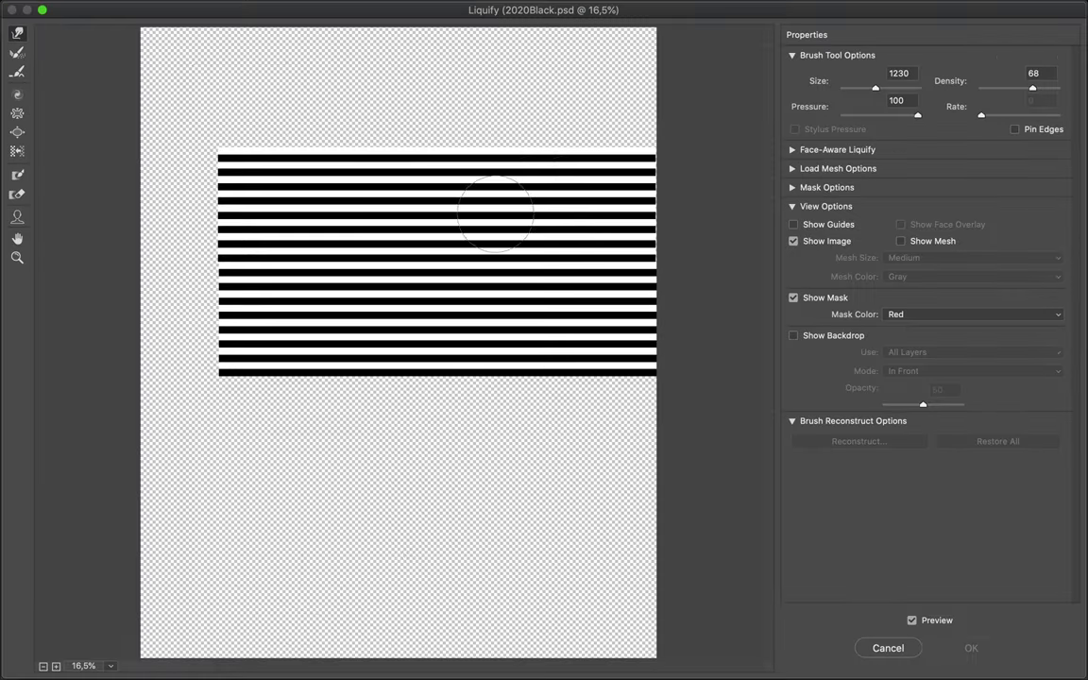
Forward-warp the stripes into waves, then place them below Apollo P, right of the bust.
mouse_move(167, 411)
mouse_down()
mouse_move(388, 485)
mouse_move(412, 97)
mouse_move(550, 286)
mouse_move(473, 539)
mouse_move(500, 481)
mouse_move(607, 462)
mouse_move(588, 228)
mouse_move(230, 218)
mouse_move(255, 51)
mouse_up()
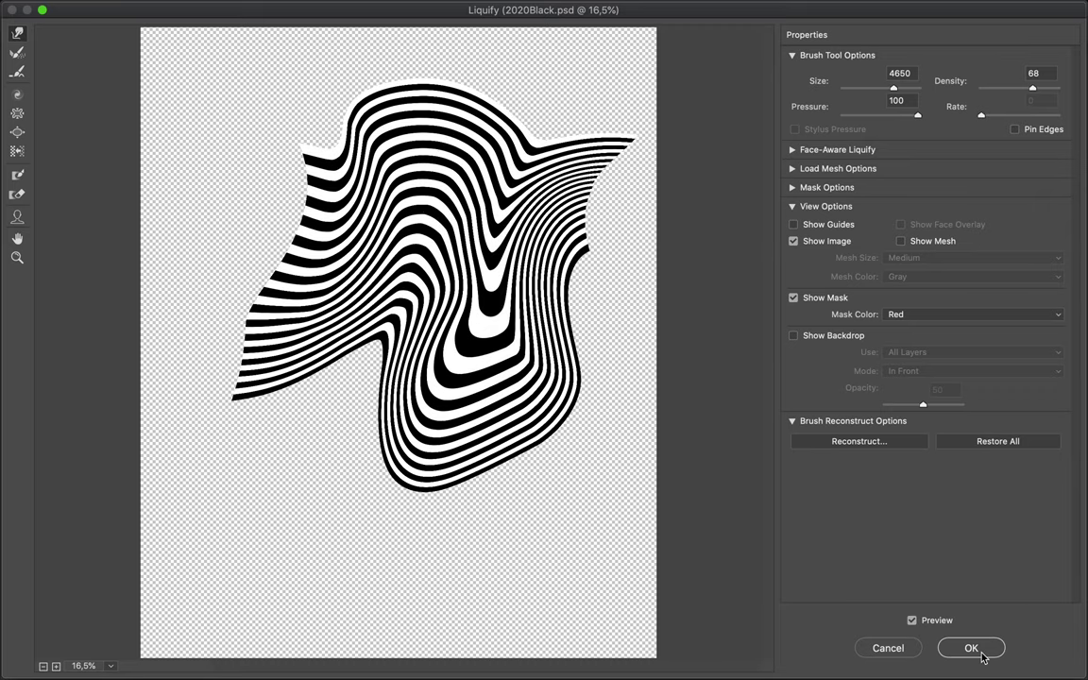
click(973, 649)
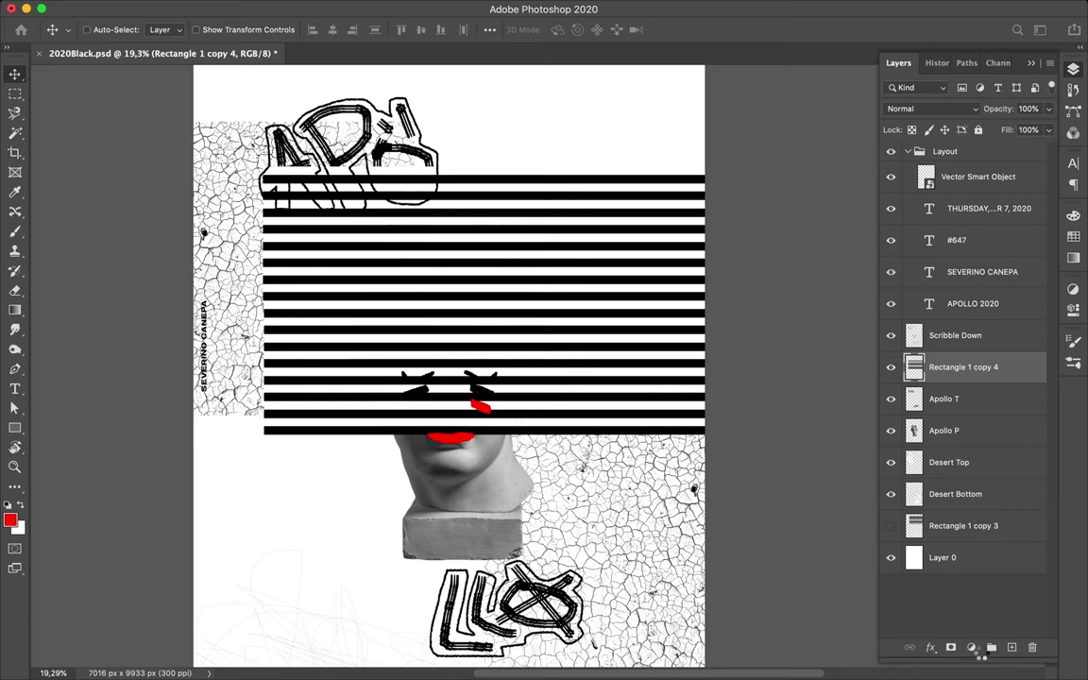
drag(963, 366, 998, 437)
drag(543, 247, 671, 274)
Add a Levels adjustment to the Apollo P bust with the white input at 241.
scroll(567, 359, down, 1)
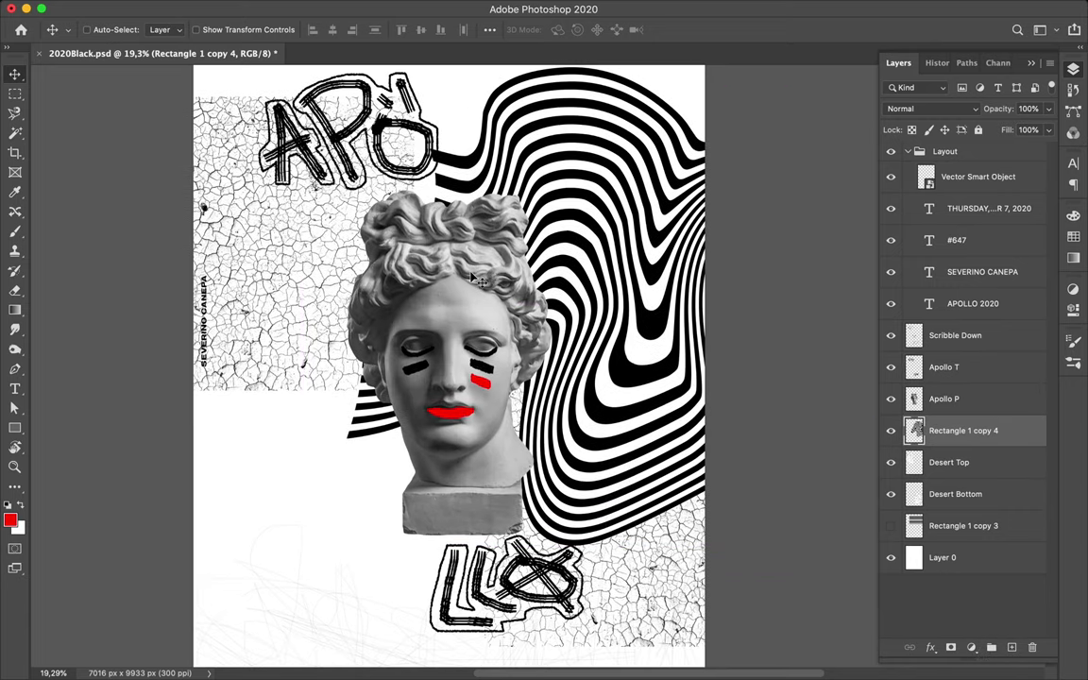
click(944, 399)
click(970, 648)
click(978, 446)
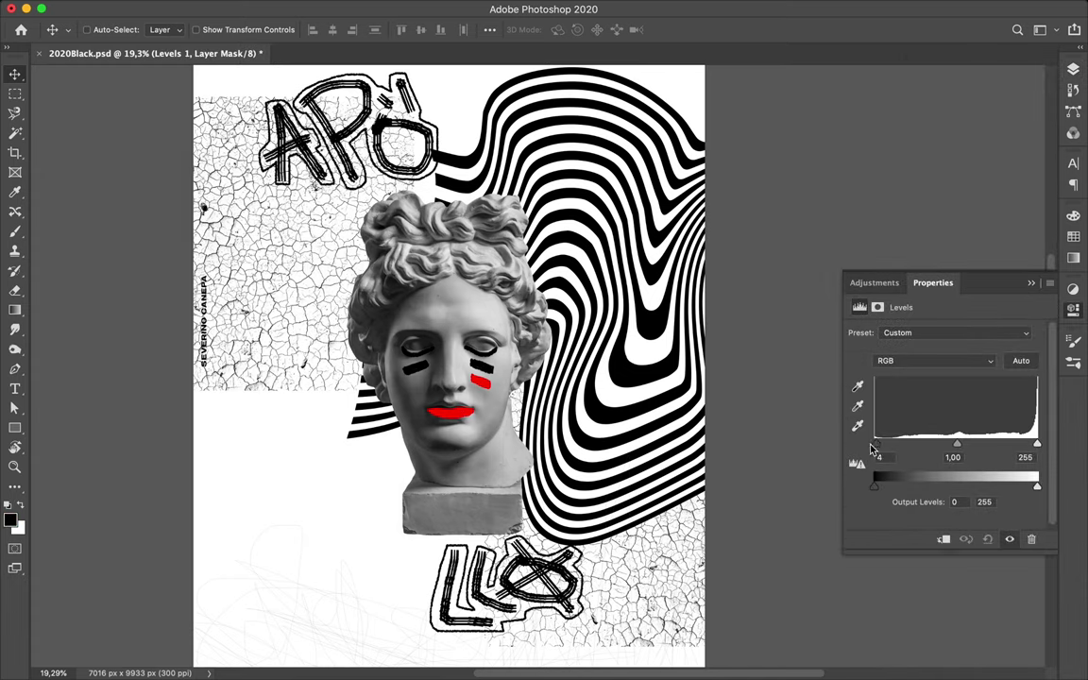
drag(1037, 445, 1028, 445)
Add a Hue/Saturation adjustment and merge both adjustments into the Apollo P layer.
click(1072, 69)
click(970, 648)
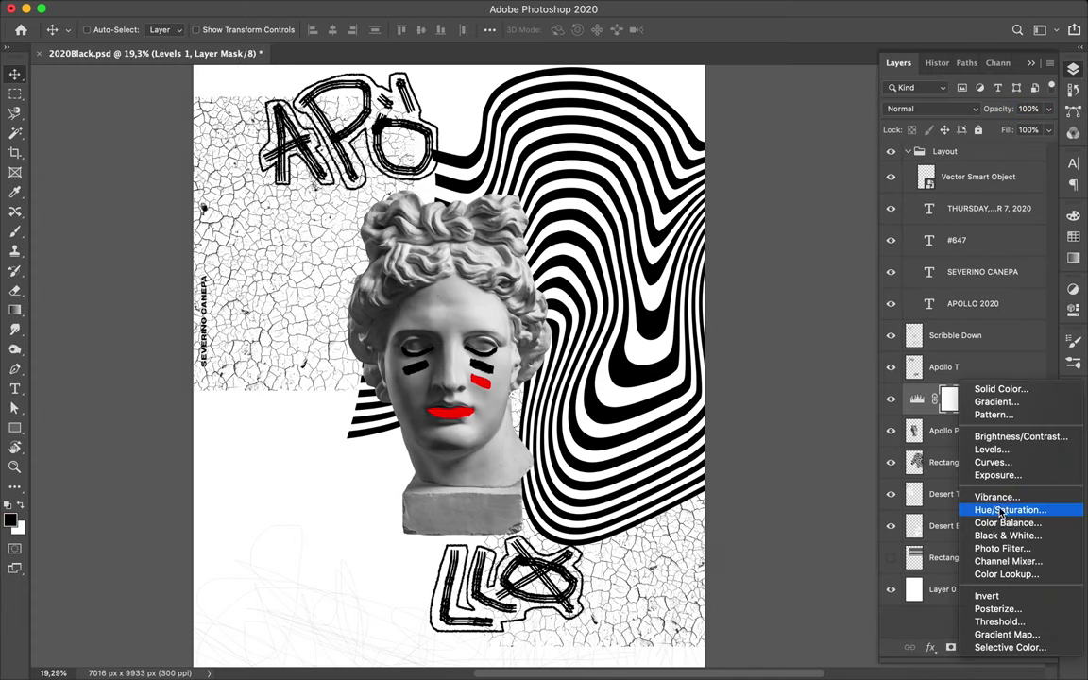
click(949, 629)
click(1073, 68)
shift+click(944, 459)
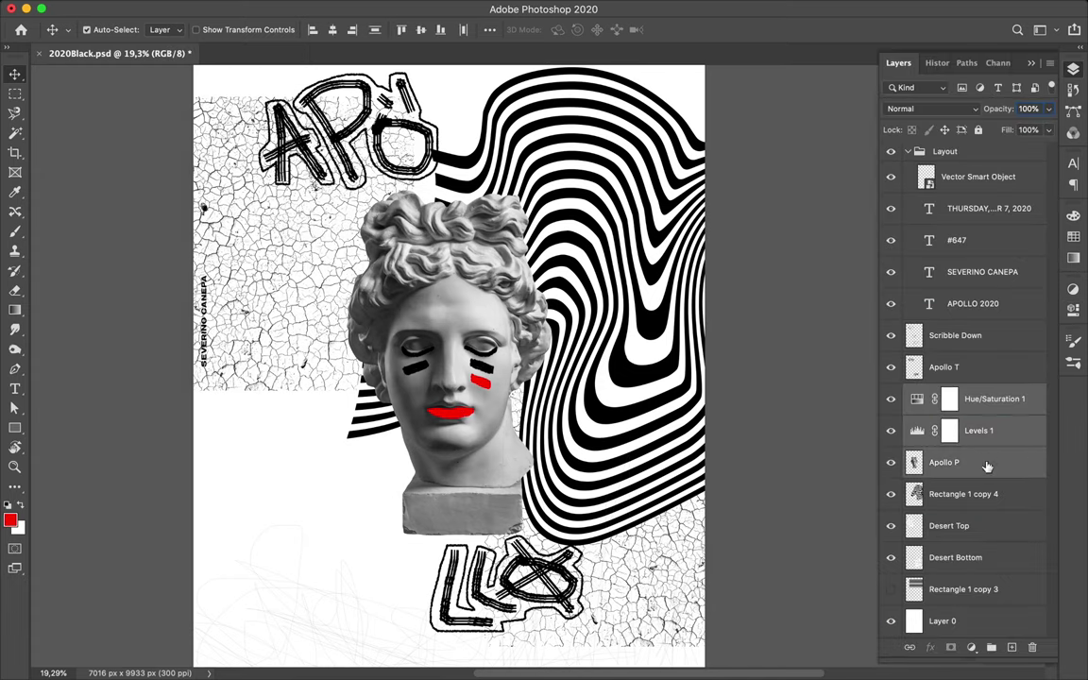
key(ctrl+e)
scroll(852, 424, down, 5)
scroll(566, 377, up, 5)
click(14, 231)
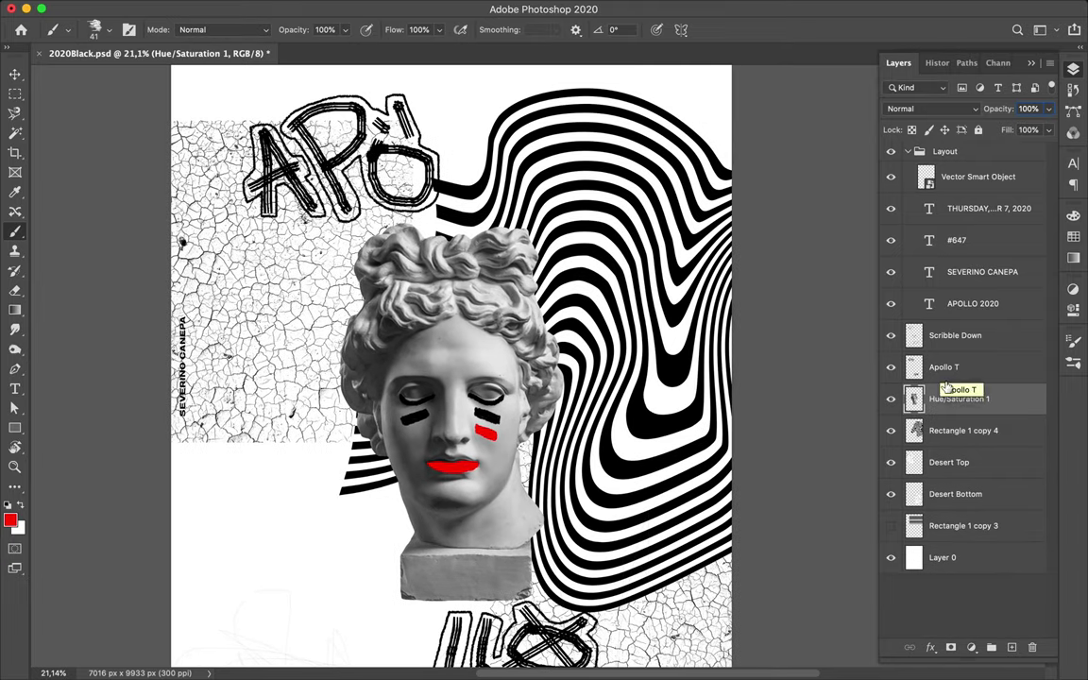
On a new layer above the bust, paint thin red hard-round strokes over the A and P.
click(944, 366)
click(1010, 648)
click(101, 29)
scroll(104, 283, up, 10)
click(105, 243)
key(Return)
drag(250, 181, 284, 171)
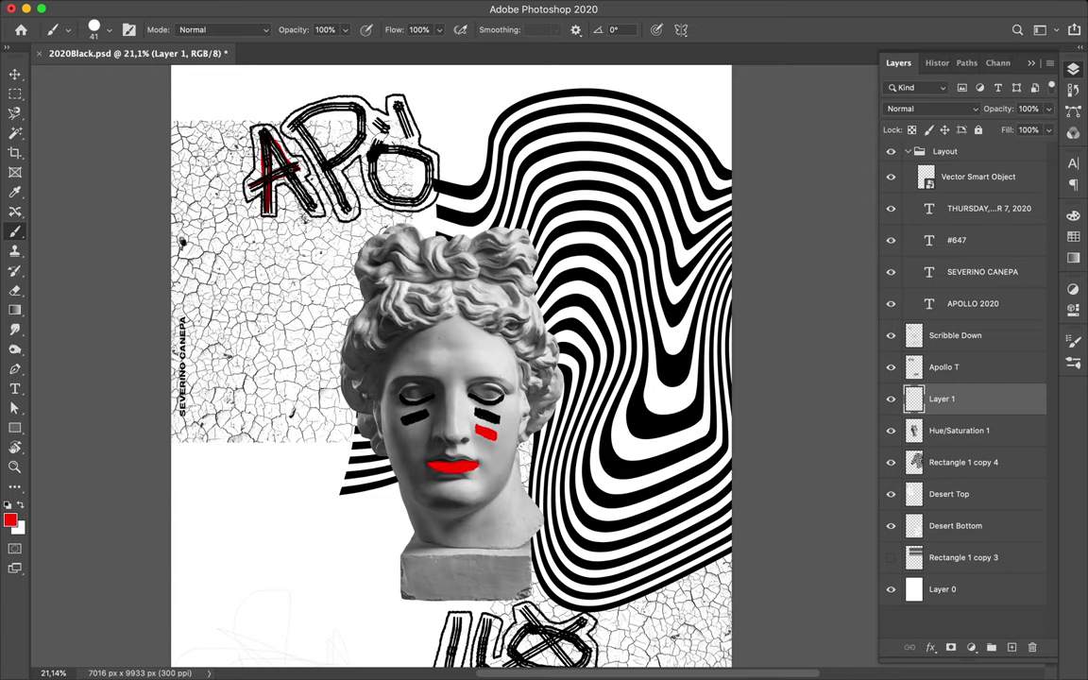
mouse_move(300, 168)
mouse_down()
mouse_move(283, 95)
mouse_move(317, 140)
mouse_up()
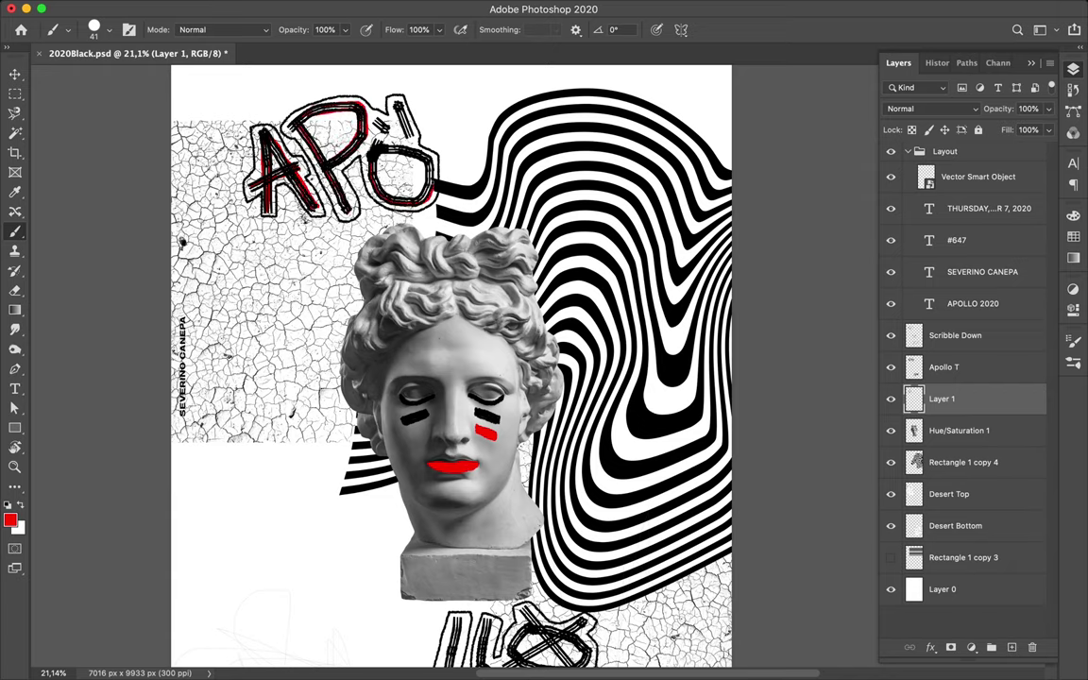
Enlarge the brush to 140 px and paint a red circular stroke on top of the head.
scroll(444, 368, down, 5)
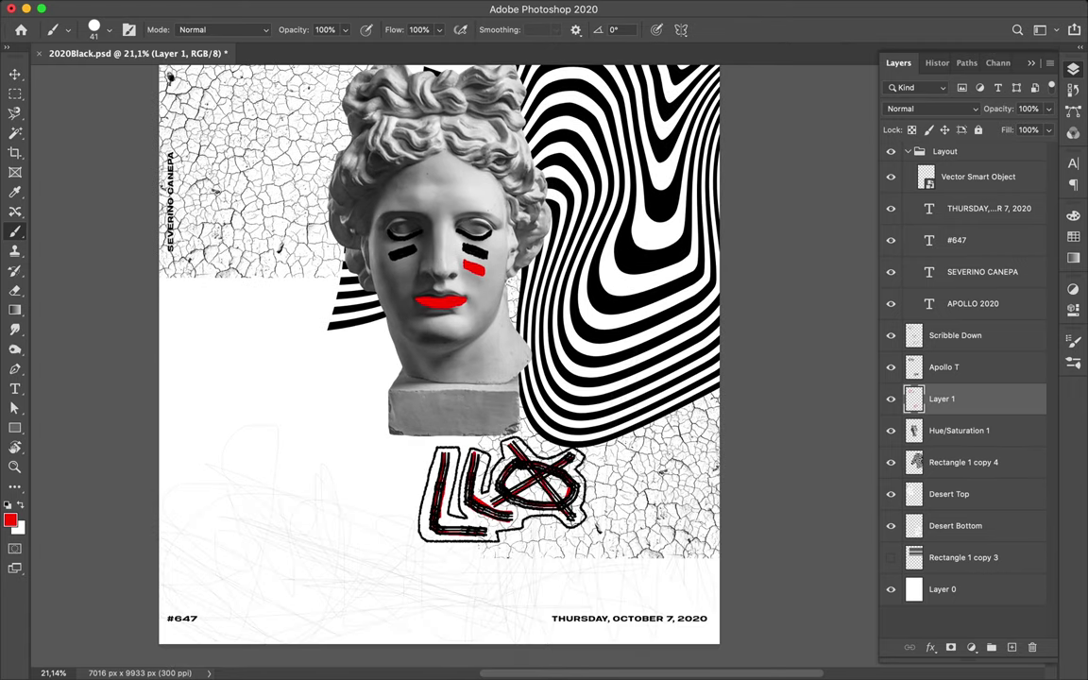
scroll(510, 444, up, 3)
scroll(567, 440, up, 5)
scroll(317, 507, down, 4)
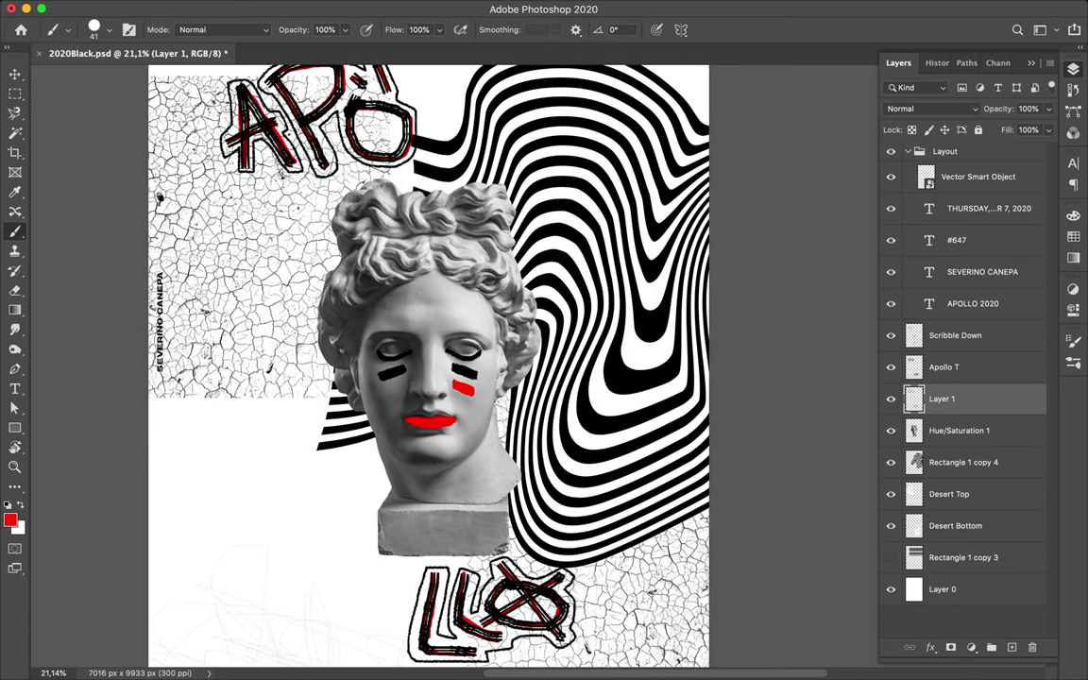
click(110, 36)
drag(114, 73, 129, 73)
key(Return)
mouse_move(416, 193)
mouse_down()
mouse_move(364, 193)
mouse_move(340, 213)
mouse_move(344, 199)
mouse_move(500, 199)
mouse_move(466, 219)
mouse_up()
Reduce the brush to 83 px and switch the painting colour to black.
click(110, 29)
drag(129, 73, 118, 73)
key(Return)
key(d)
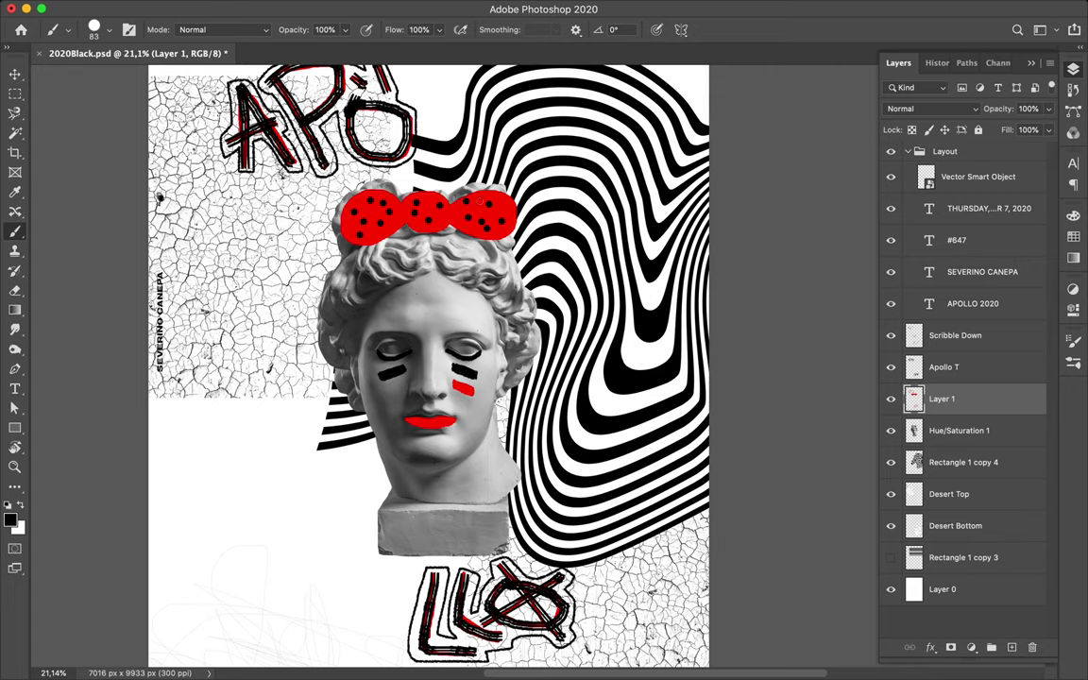
scroll(479, 201, down, 3)
On a new Layer 2, sketch thin black lines over the lower face and white area.
click(108, 30)
drag(115, 70, 90, 70)
key(Return)
key(ctrl+shift+alt+n)
mouse_move(289, 360)
mouse_down()
mouse_move(429, 416)
mouse_move(538, 350)
mouse_up()
drag(215, 377, 305, 404)
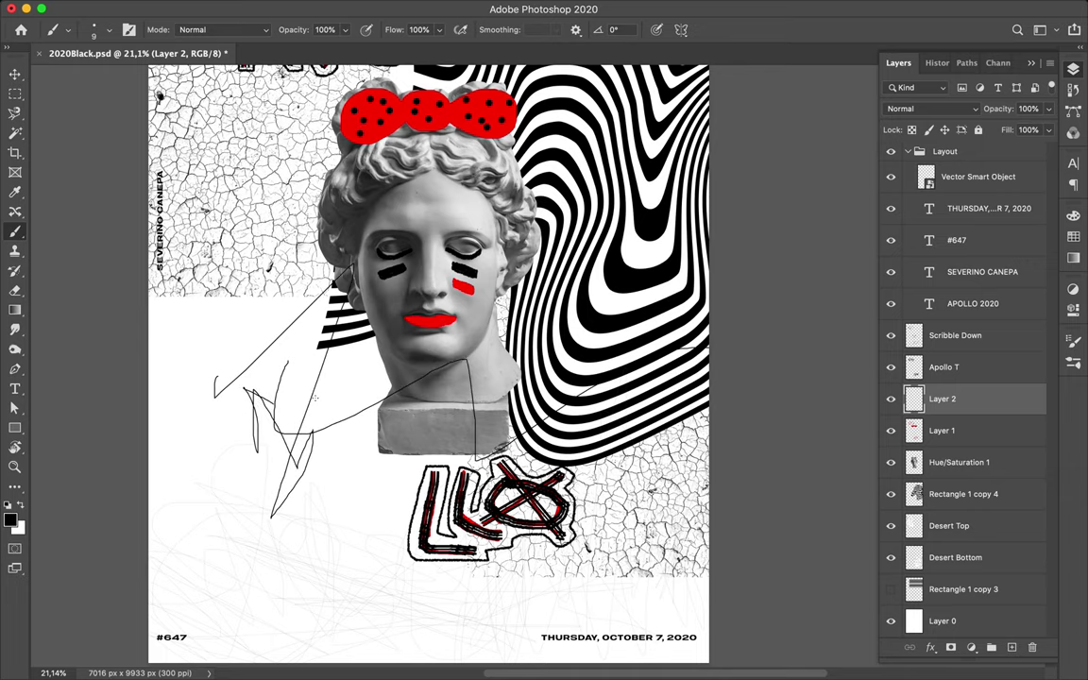
Replace the thin strokes with a long arc, a lower-left zigzag and a line up the statue's side.
key(ctrl+z)
key(ctrl+z)
key(ctrl+z)
key(ctrl+z)
drag(250, 403, 623, 392)
scroll(377, 406, up, 2)
drag(137, 453, 255, 415)
scroll(255, 416, up, 4)
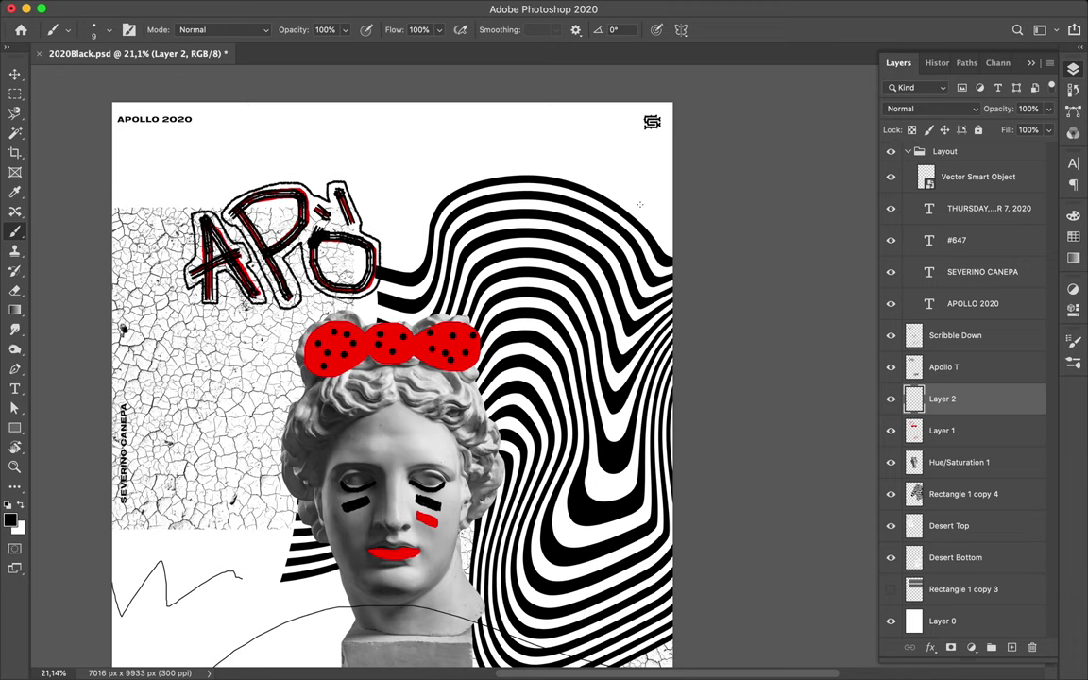
drag(639, 203, 624, 193)
scroll(627, 199, down, 3)
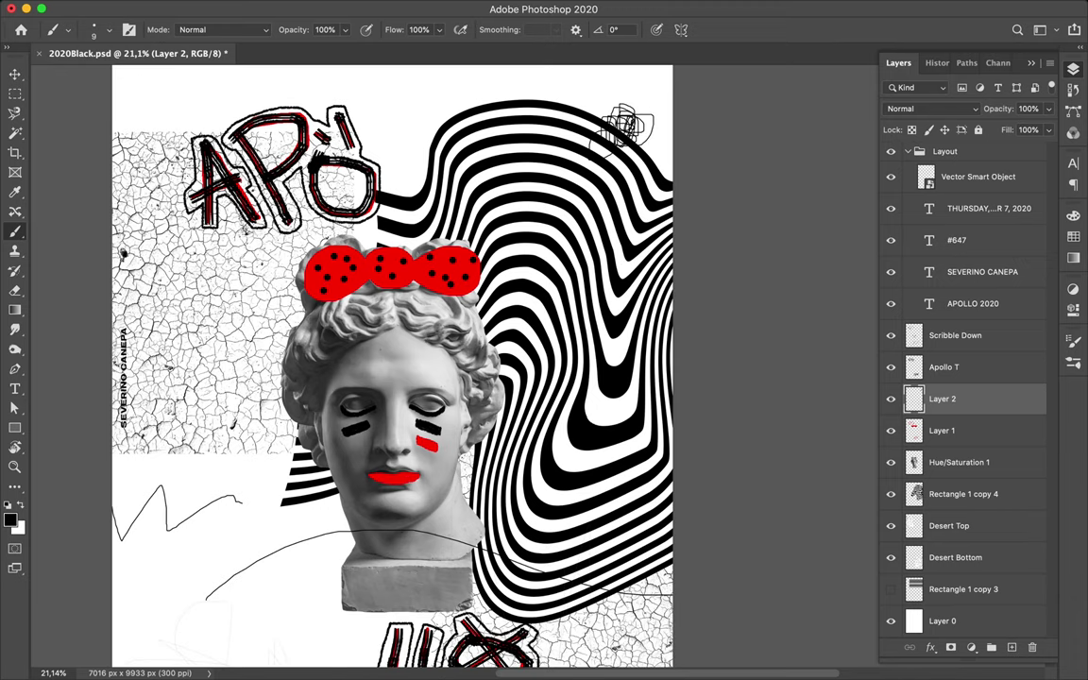
scroll(623, 128, down, 4)
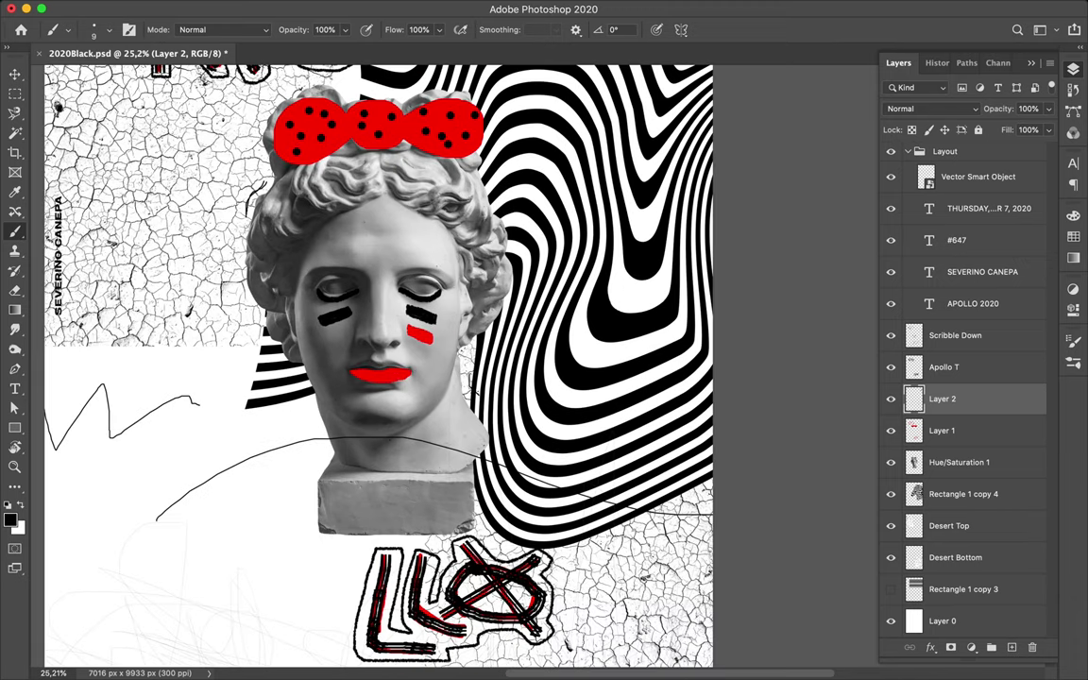
drag(326, 453, 283, 367)
With a 44 px brush, add short black dashes by the red band, the base and the hair.
click(101, 30)
drag(80, 73, 94, 73)
key(Return)
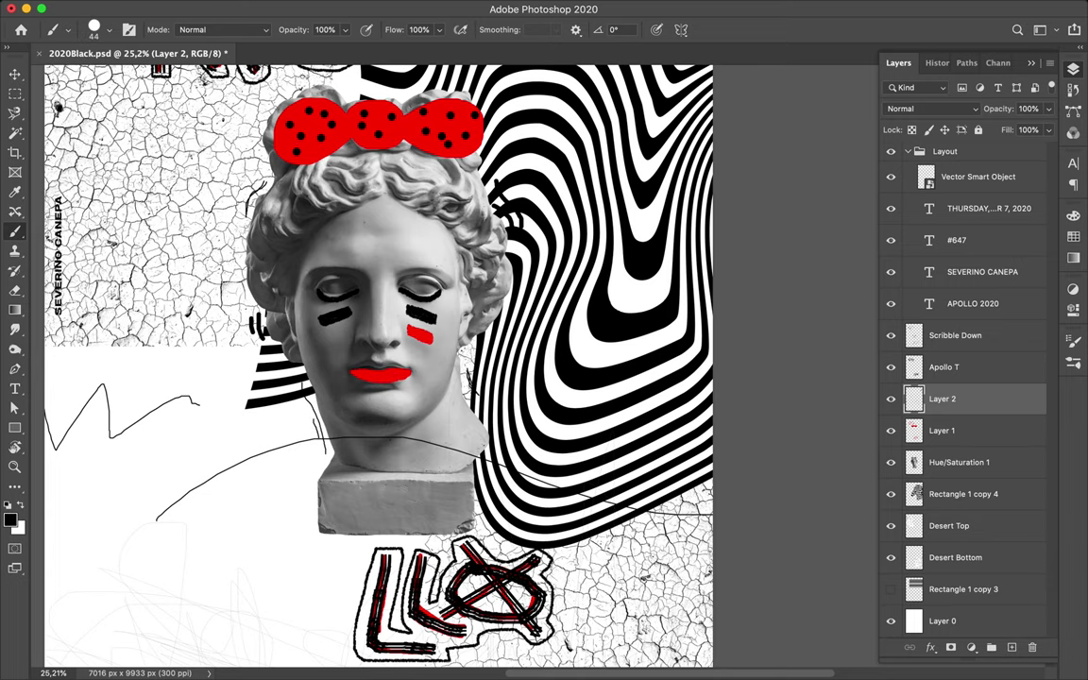
drag(260, 120, 262, 157)
drag(299, 524, 325, 547)
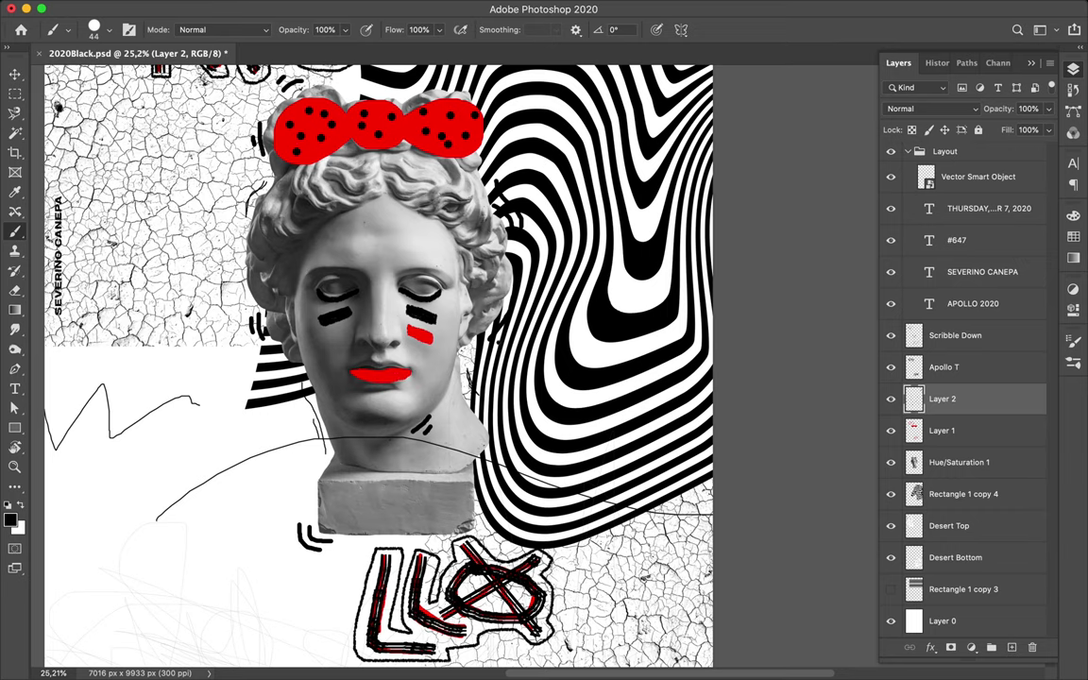
drag(223, 219, 223, 266)
scroll(223, 266, up, 5)
scroll(368, 363, down, 2)
scroll(661, 472, down, 1)
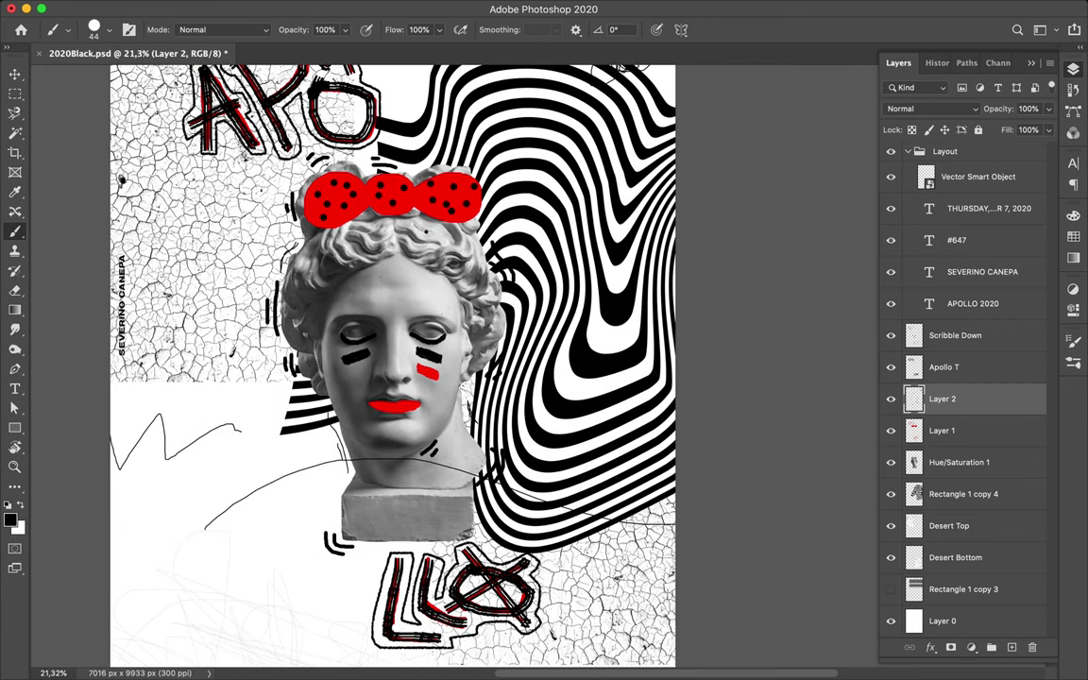
scroll(382, 75, up, 4)
click(95, 29)
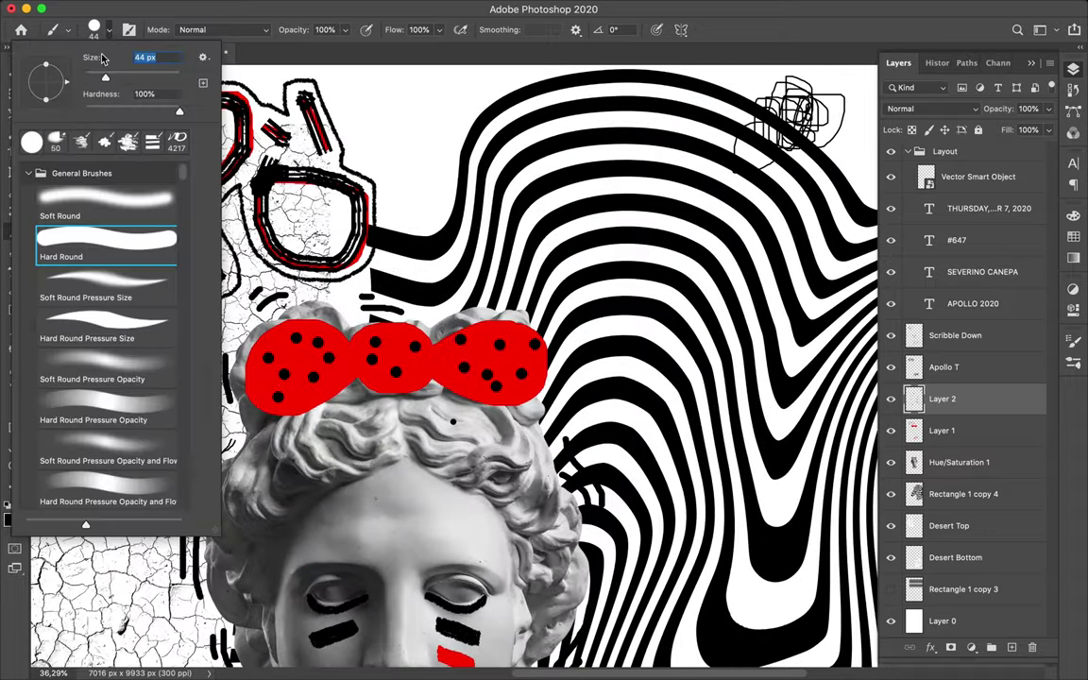
Trace jagged black zigzags along the edges of the A, P and O letters at the top.
scroll(453, 364, up, 2)
drag(347, 331, 354, 267)
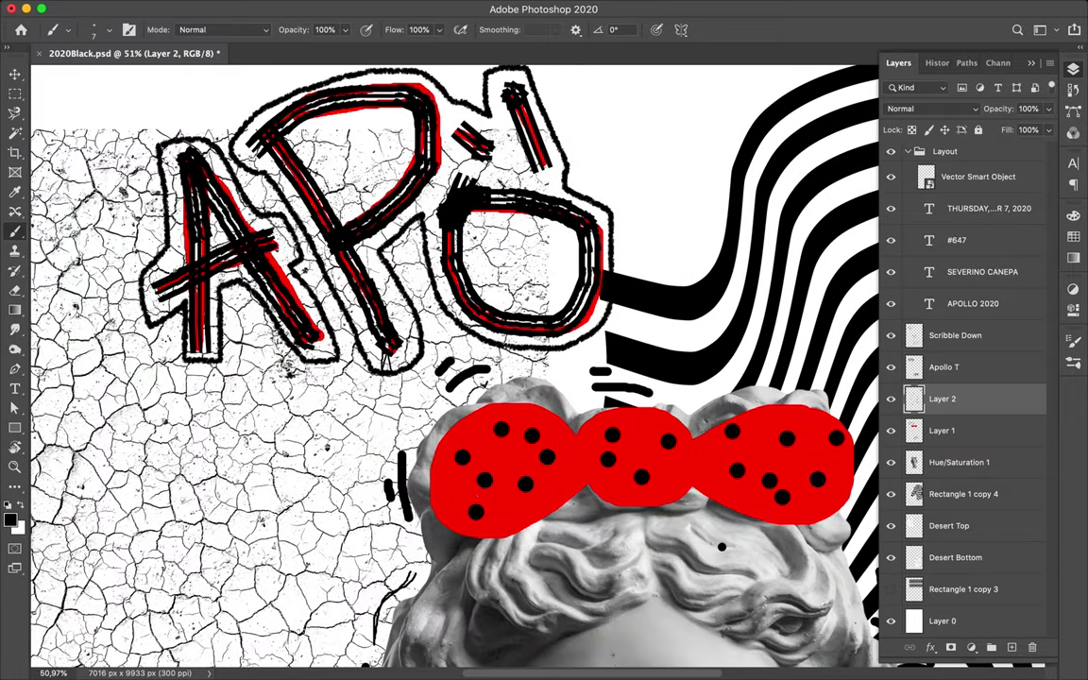
drag(257, 170, 309, 256)
drag(434, 146, 543, 193)
scroll(543, 193, up, 5)
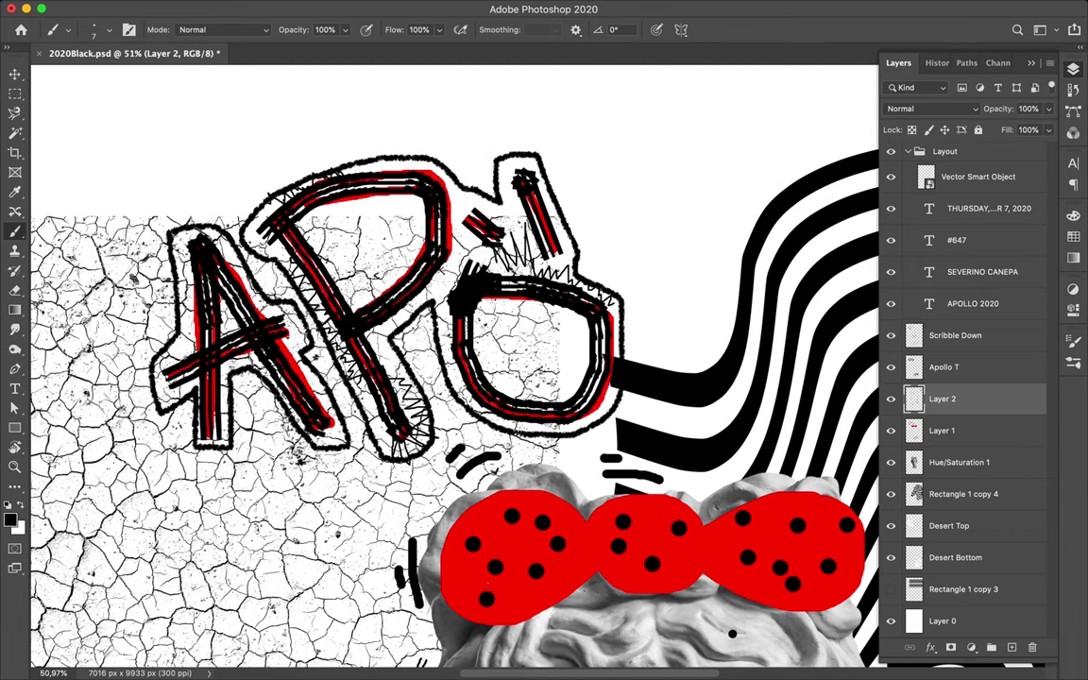
drag(317, 174, 414, 167)
drag(156, 321, 170, 245)
drag(288, 366, 310, 401)
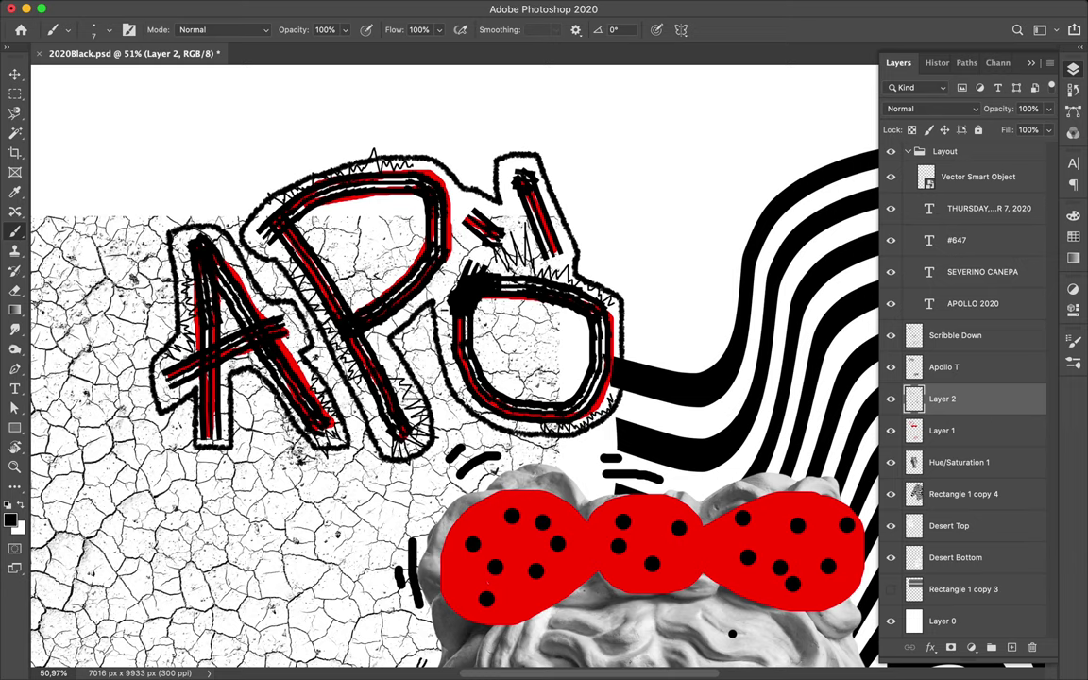
drag(212, 239, 247, 284)
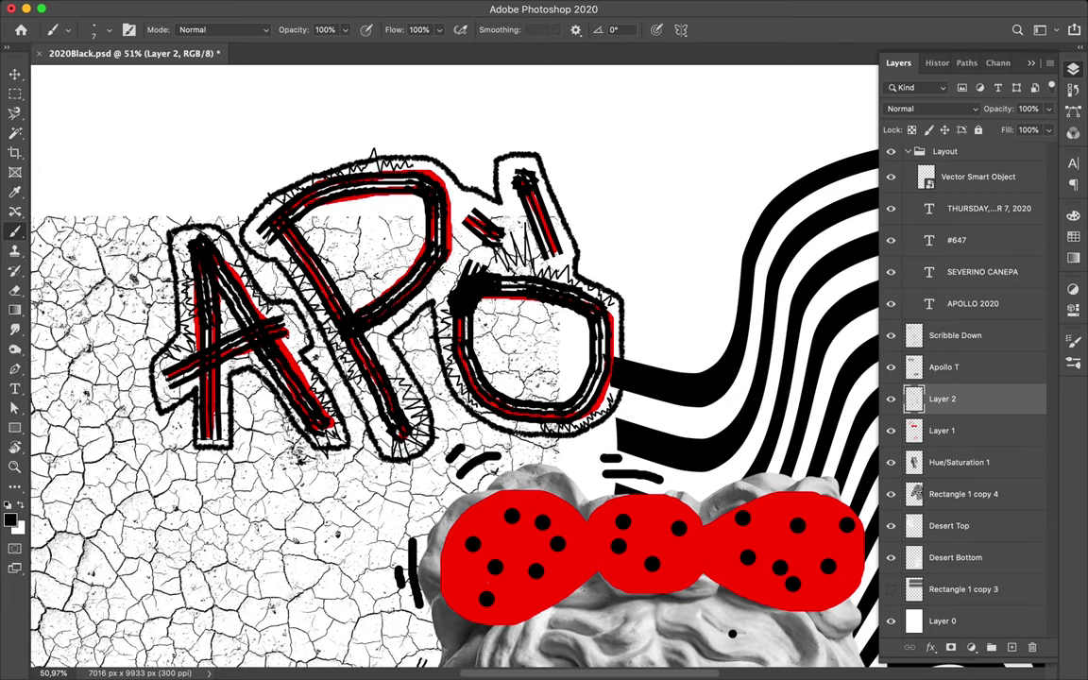
drag(423, 175, 474, 208)
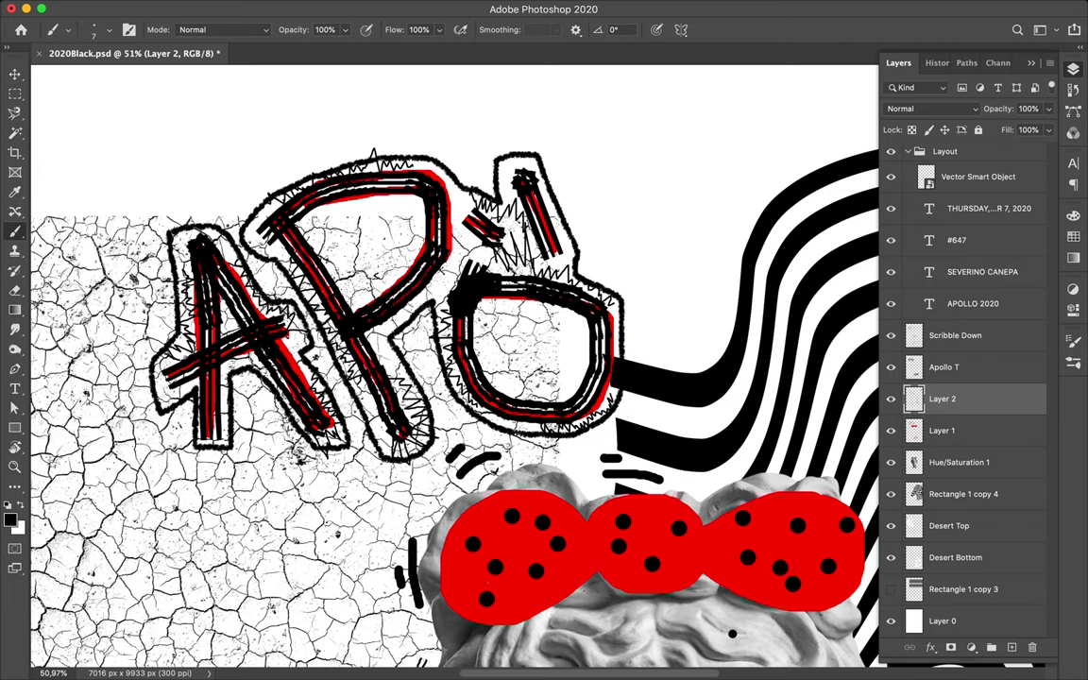
mouse_move(355, 292)
mouse_down()
mouse_move(396, 268)
mouse_move(418, 237)
mouse_up()
scroll(453, 368, down, 3)
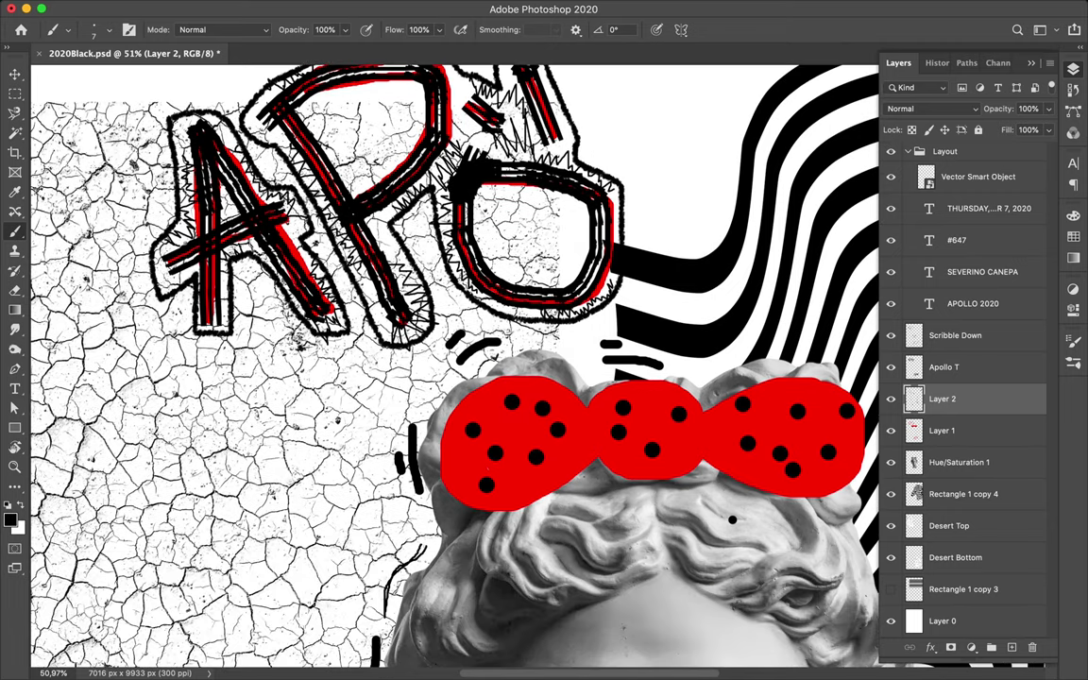
drag(151, 263, 177, 240)
Trace zigzag hatching around the two Ls and the O of the lower LLO lettering.
scroll(453, 368, right, 10)
scroll(453, 369, down, 5)
mouse_move(347, 233)
mouse_down()
mouse_move(371, 200)
mouse_move(332, 274)
mouse_move(338, 370)
mouse_up()
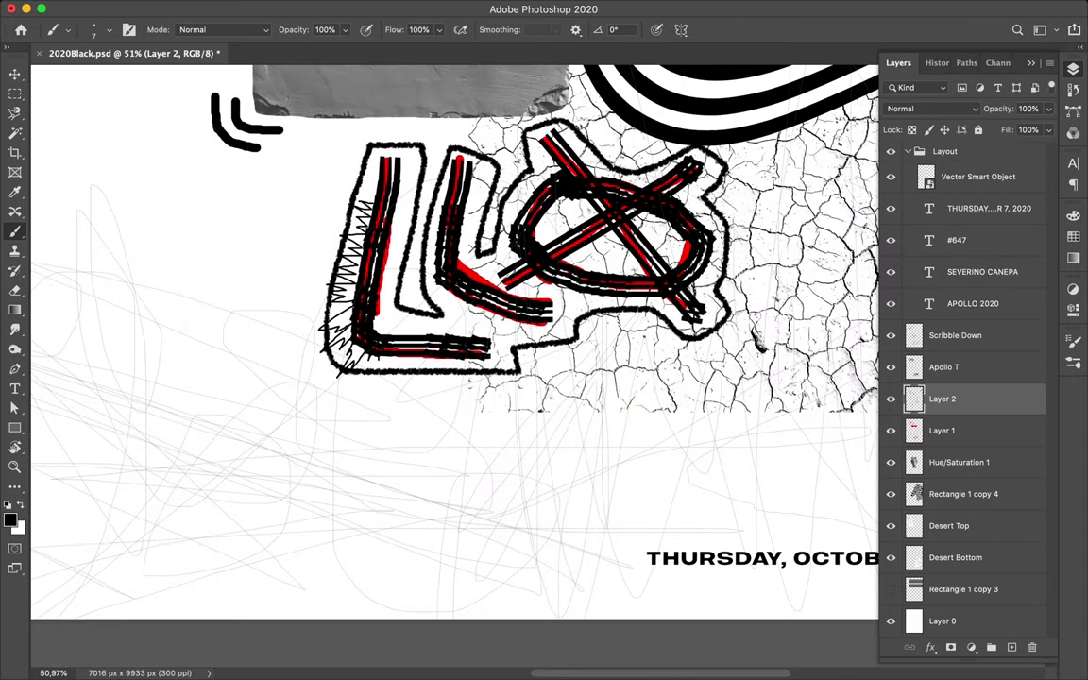
mouse_move(337, 267)
mouse_down()
mouse_move(359, 299)
mouse_move(400, 300)
mouse_up()
drag(479, 250, 578, 295)
drag(704, 286, 720, 250)
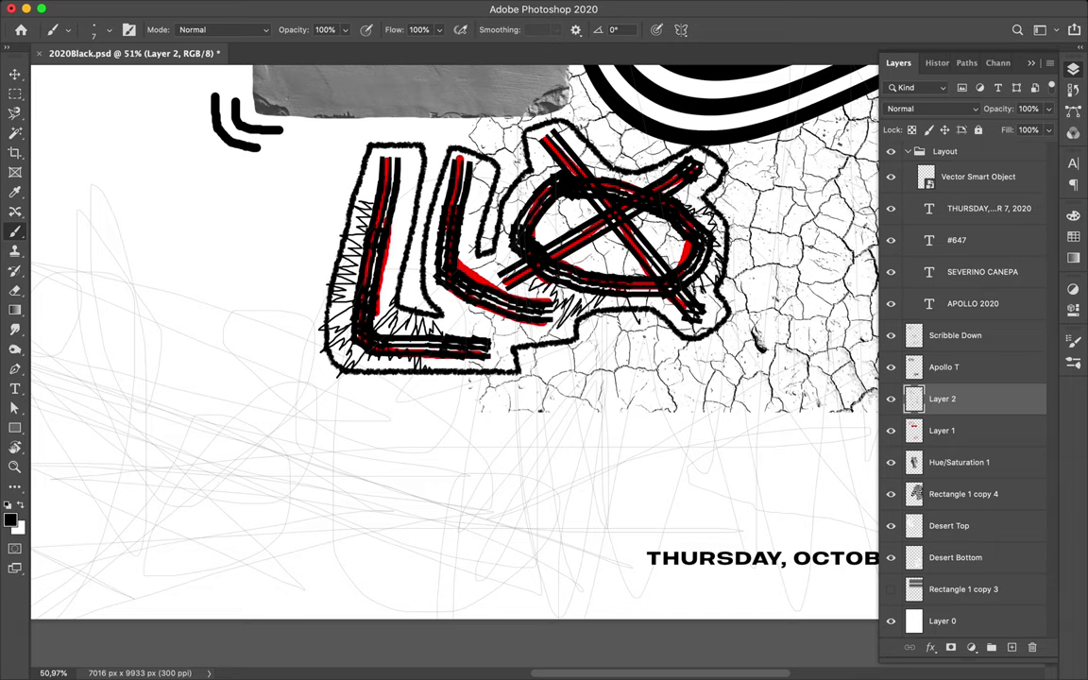
drag(528, 187, 546, 149)
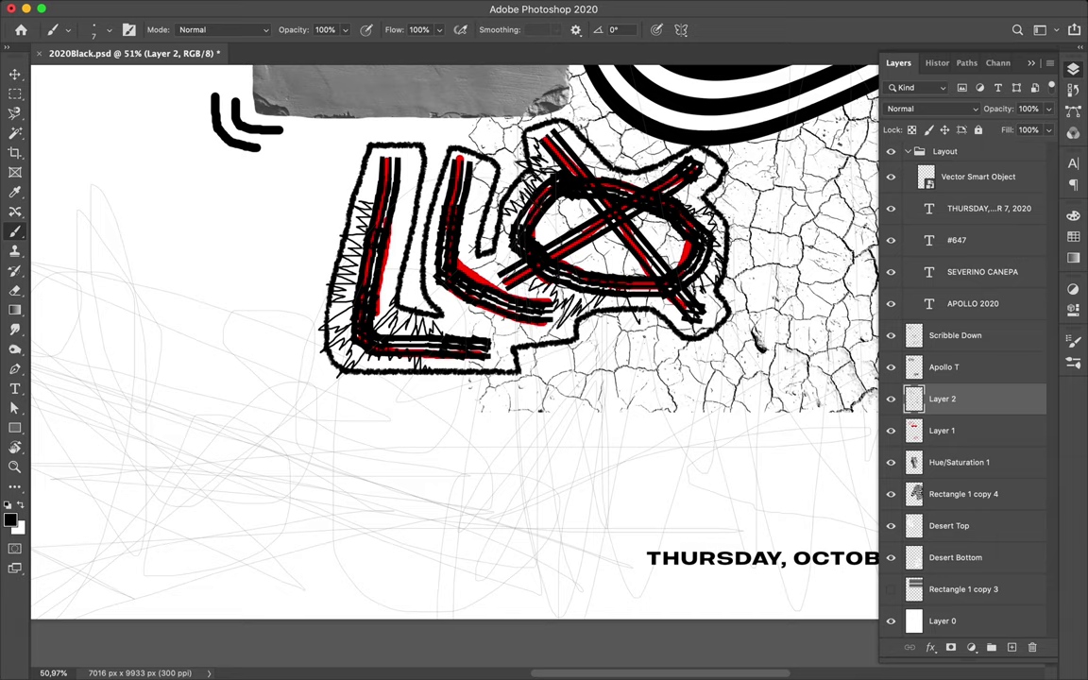
mouse_move(435, 151)
mouse_down()
mouse_move(423, 210)
mouse_move(435, 244)
mouse_move(458, 200)
mouse_up()
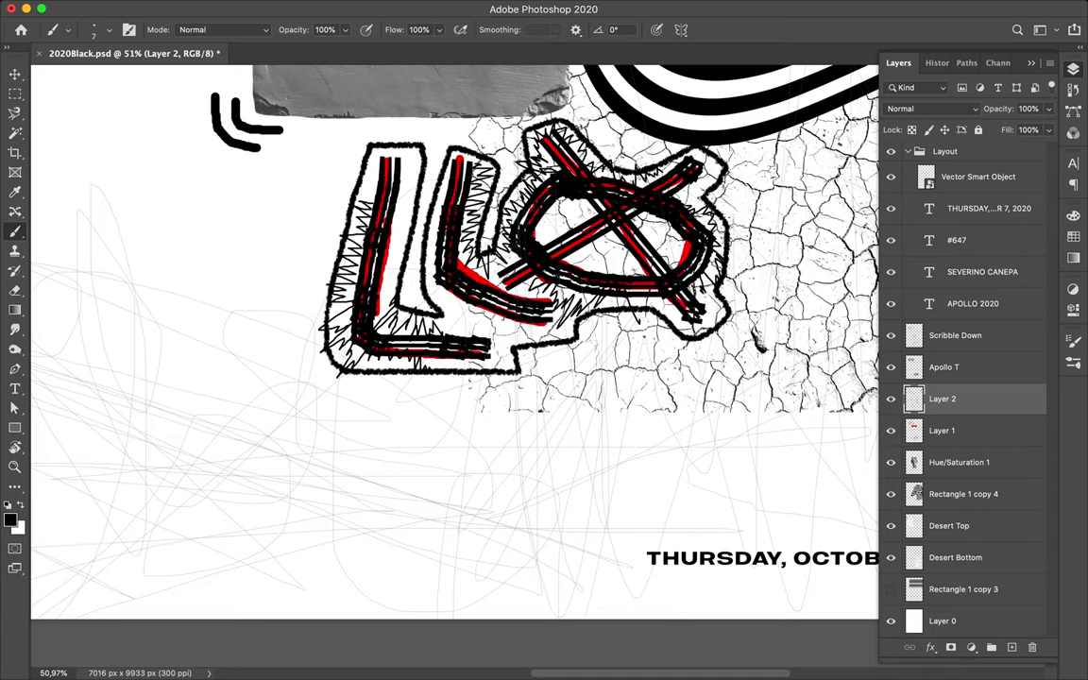
drag(363, 137, 358, 216)
mouse_move(406, 272)
mouse_down()
mouse_move(408, 300)
mouse_move(444, 302)
mouse_up()
scroll(534, 365, down, 5)
scroll(534, 365, down, 4)
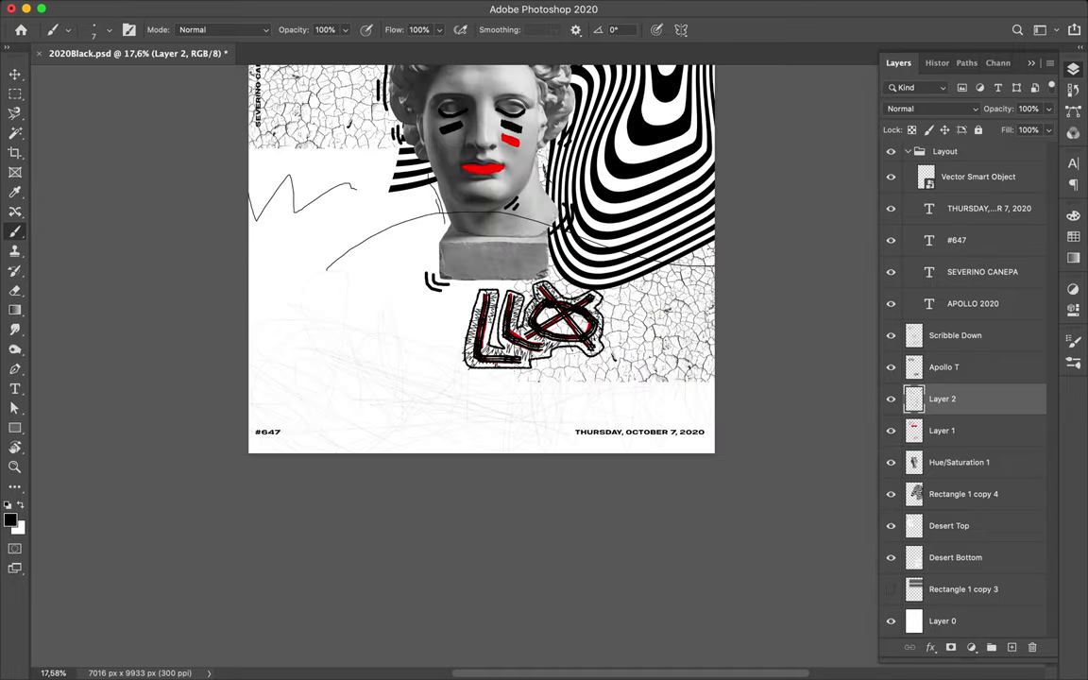
scroll(535, 365, down, 2)
scroll(534, 366, up, 3)
key(v)
click(526, 376)
key(f)
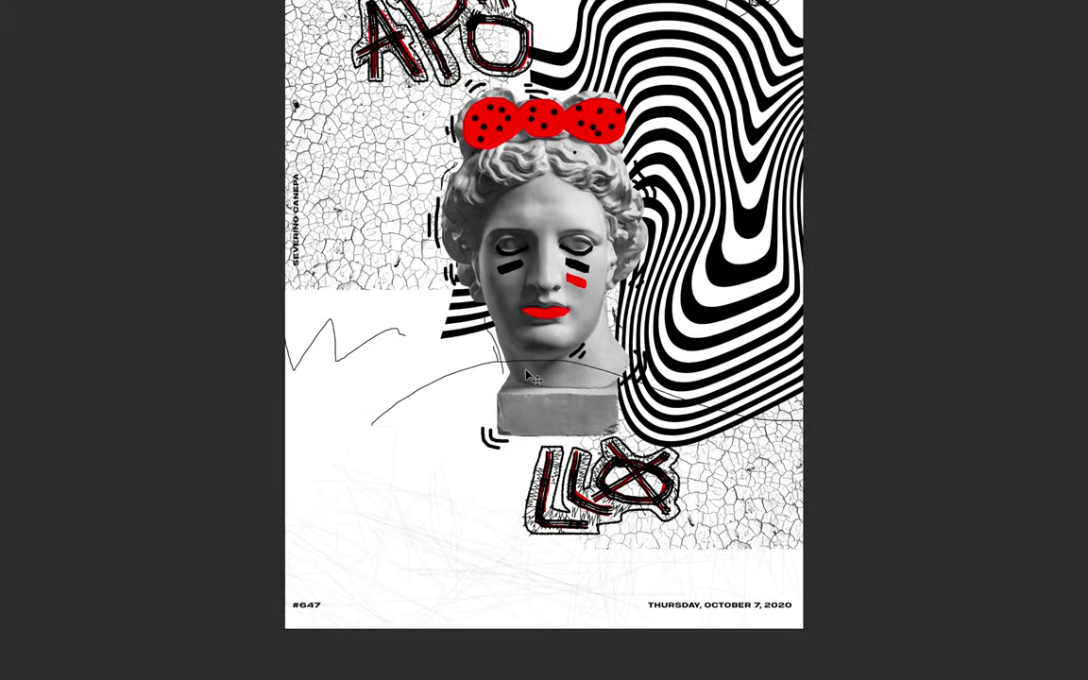
key(f)
key(e)
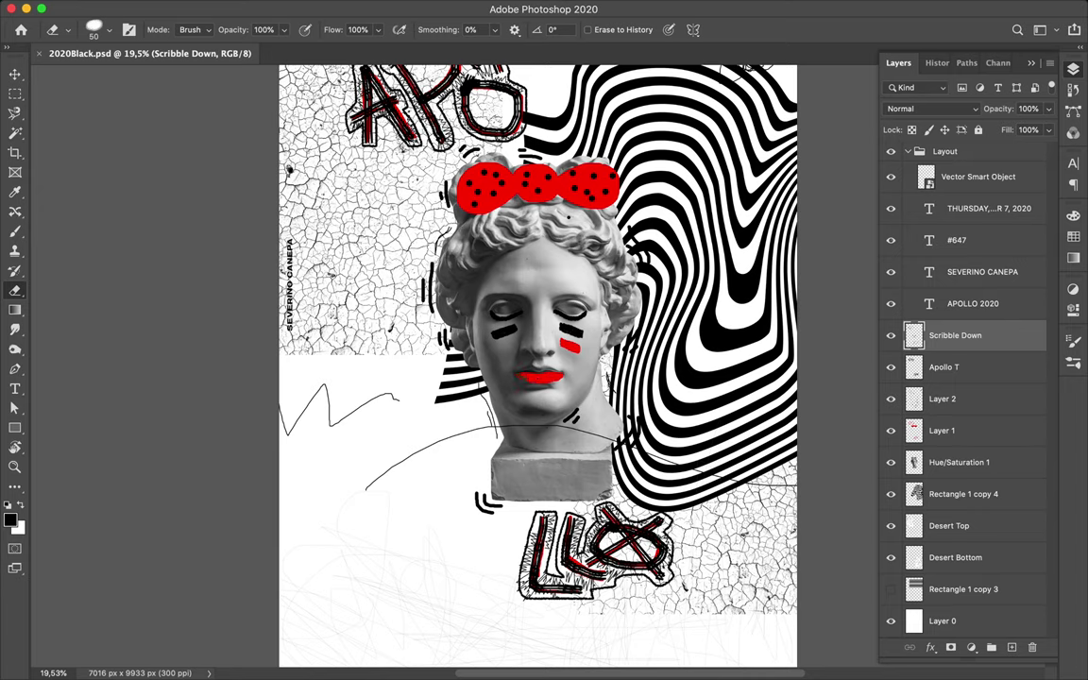
right_click(546, 184)
key(Return)
key(v)
key(u)
key(i)
click(464, 170)
Draw a tall red rectangle left of the statue's base and add an empty layer above it.
key(u)
drag(374, 357, 506, 567)
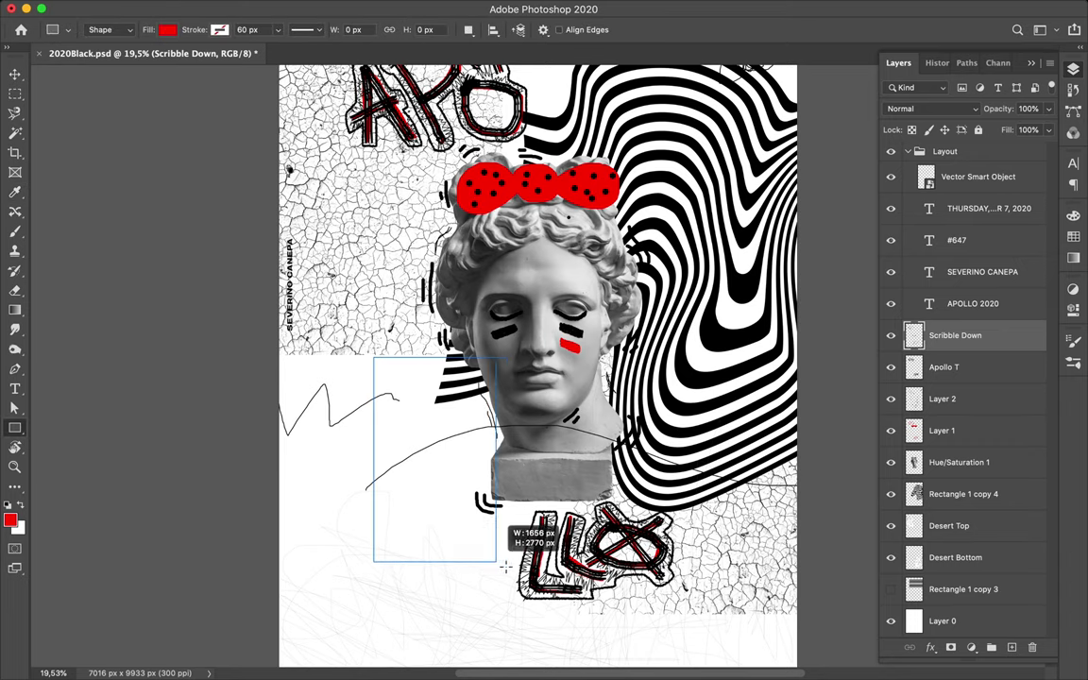
key(ctrl+shift+alt+n)
key(b)
Paint rough red texture on the rectangle's top and bottom edges with the DryBrush1 preset.
click(102, 30)
scroll(104, 247, down, 5)
scroll(104, 247, down, 5)
scroll(104, 248, up, 3)
scroll(105, 247, up, 3)
scroll(105, 247, up, 3)
scroll(105, 247, up, 3)
click(106, 180)
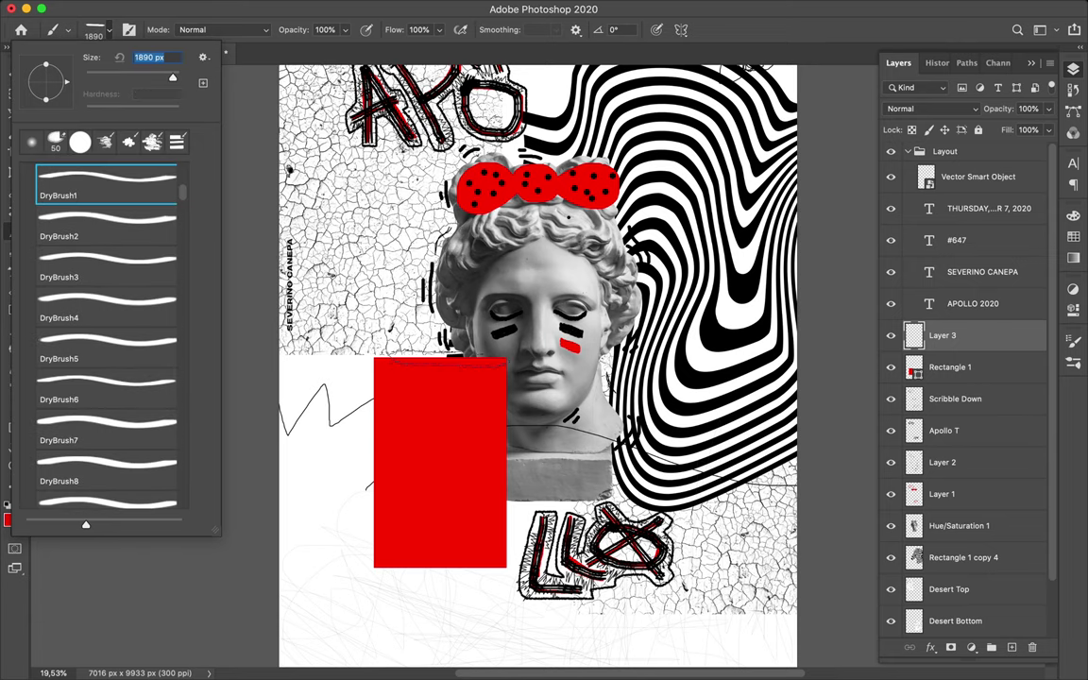
click(446, 355)
click(437, 561)
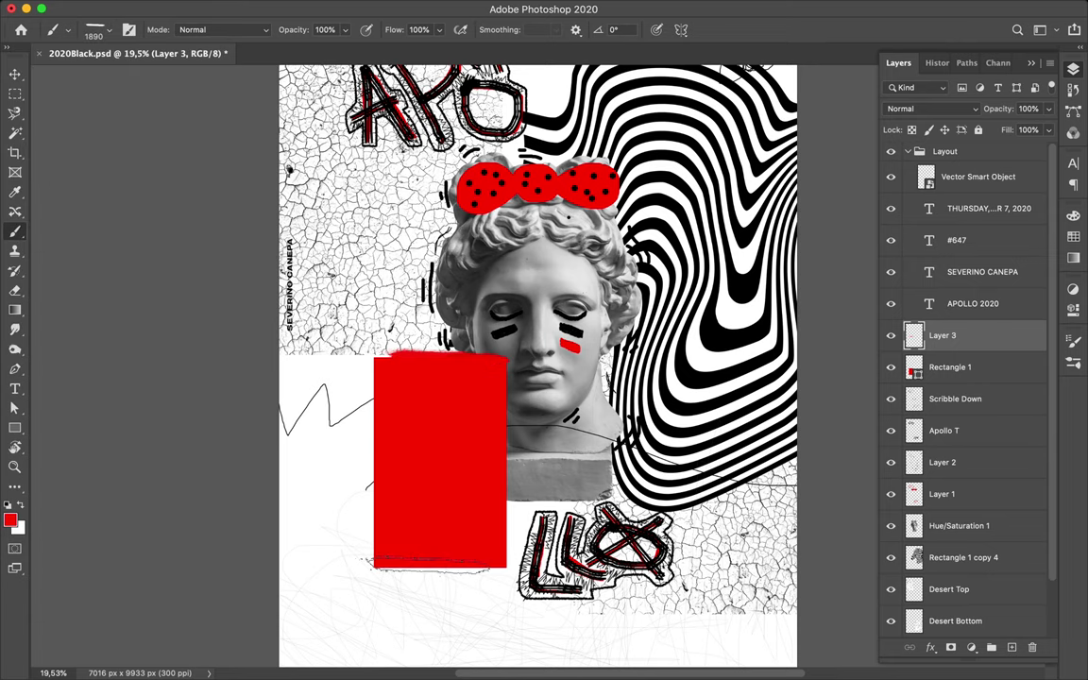
click(427, 563)
Roughen the rectangle's vertical edges with another dry brush angled at 90°.
click(94, 29)
click(94, 213)
click(614, 29)
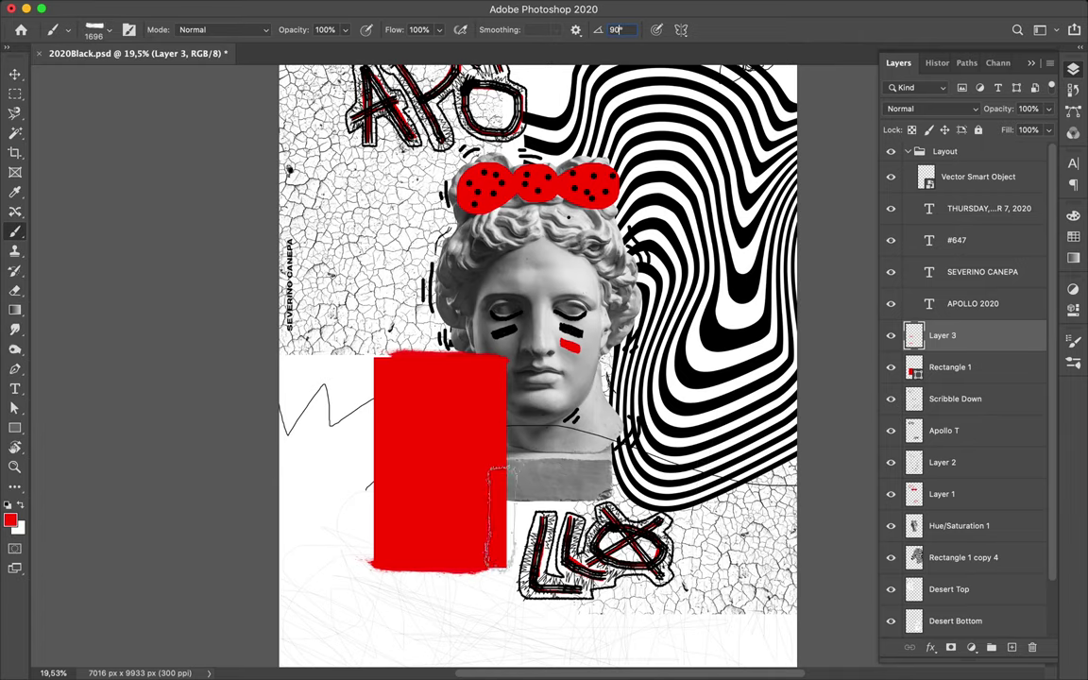
drag(448, 366, 450, 567)
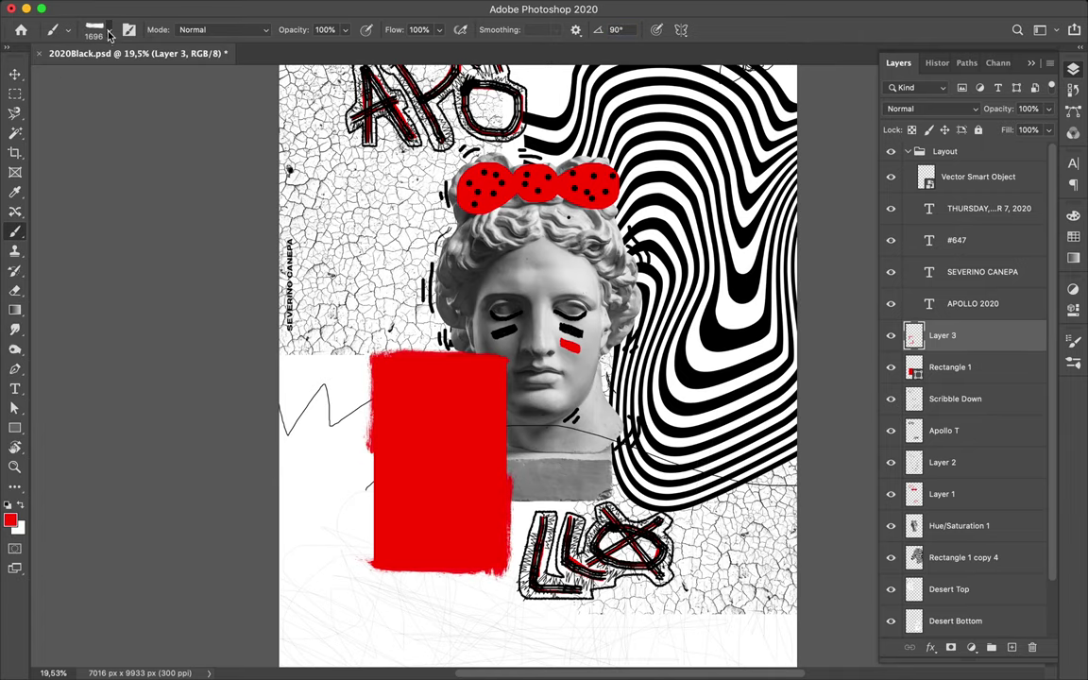
Switch to the DryBrush3 preset, adjust the brush angle, then pick another dry brush.
click(94, 29)
click(107, 260)
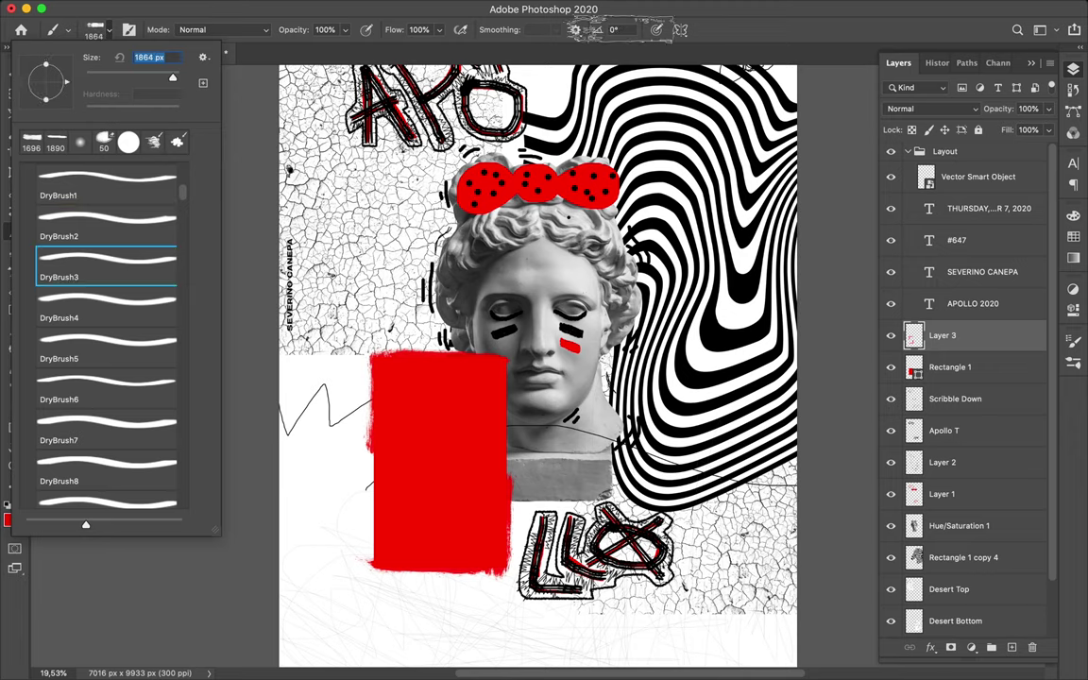
click(612, 30)
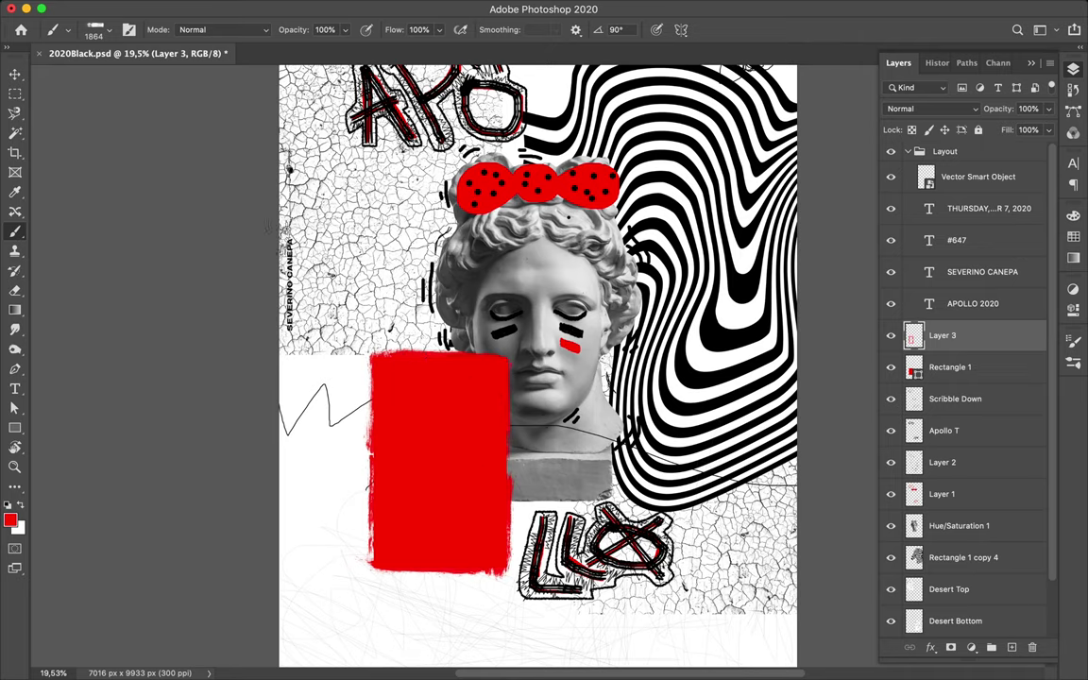
click(106, 29)
click(94, 315)
key(Return)
Merge Rectangle 1 into Layer 3, then distort the red block and rotate it about 15°.
key(v)
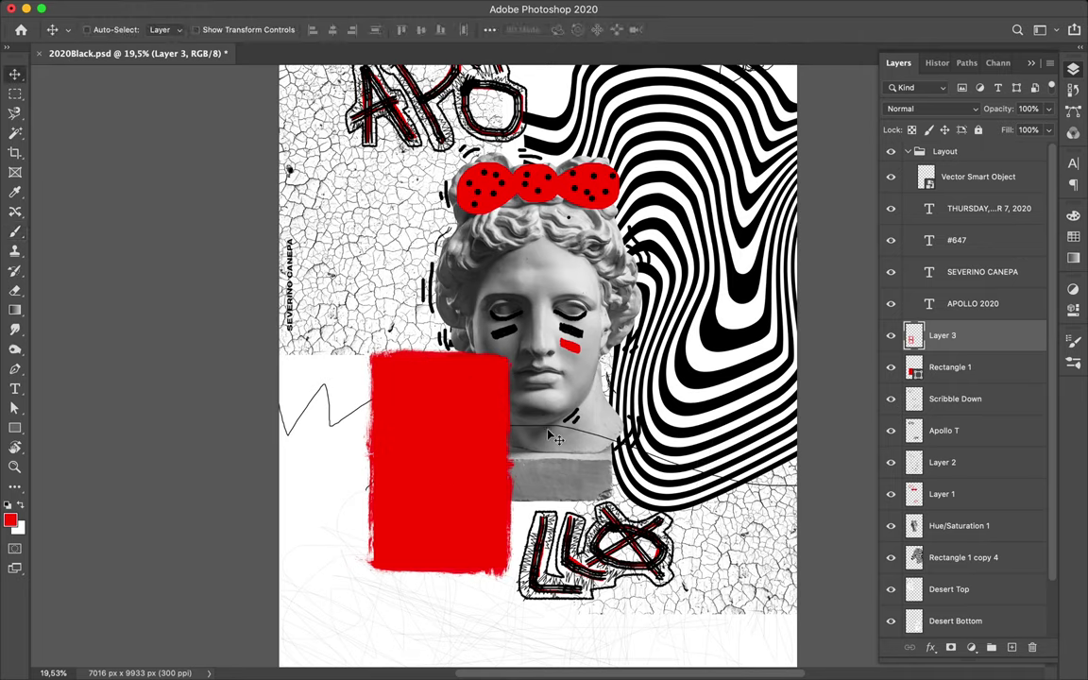
shift+click(954, 368)
key(ctrl+e)
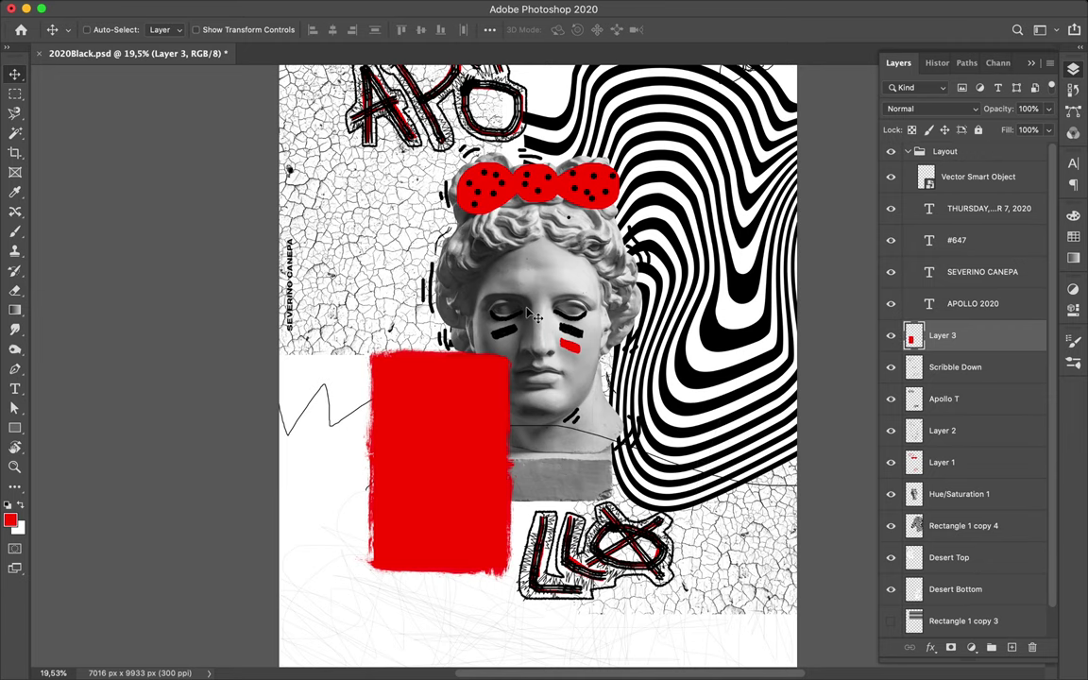
key(ctrl+t)
right_click(418, 350)
click(463, 396)
drag(515, 348, 524, 382)
mouse_move(378, 551)
mouse_down()
mouse_move(425, 389)
mouse_move(420, 413)
mouse_move(482, 422)
mouse_up()
key(Return)
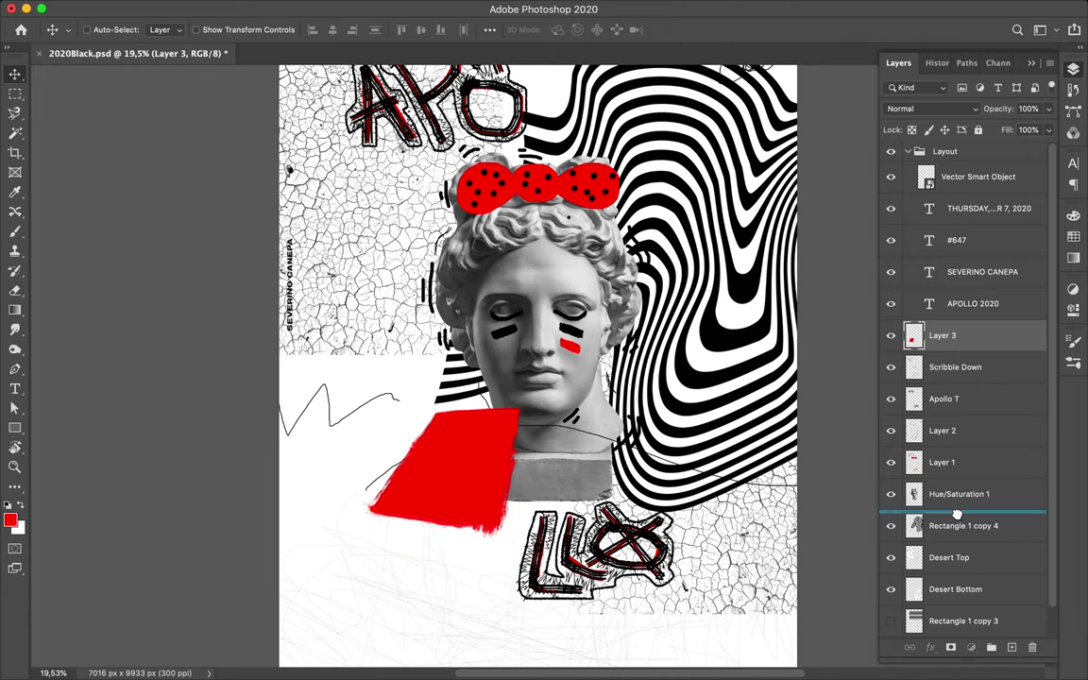
Move Layer 3 below Hue/Saturation 1 and add an empty layer above Scribble Down.
drag(941, 335, 954, 510)
scroll(772, 424, up, 5)
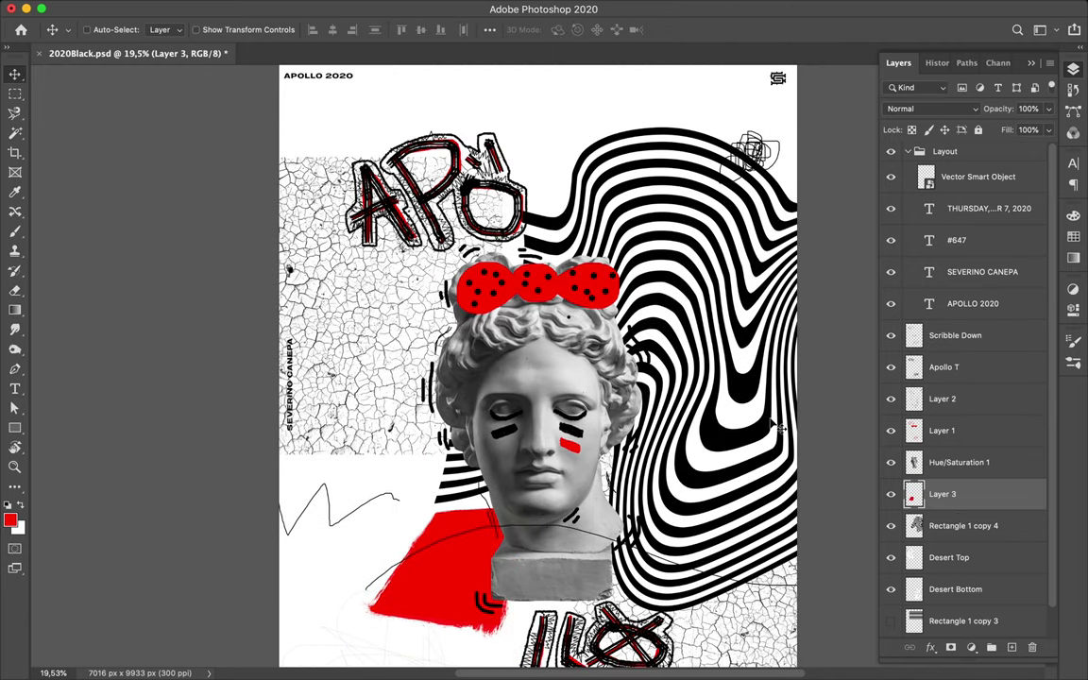
click(953, 336)
click(1012, 647)
Draw a red rectangle above the bust's head and dry-brush its top-left edge.
key(u)
drag(488, 156, 746, 227)
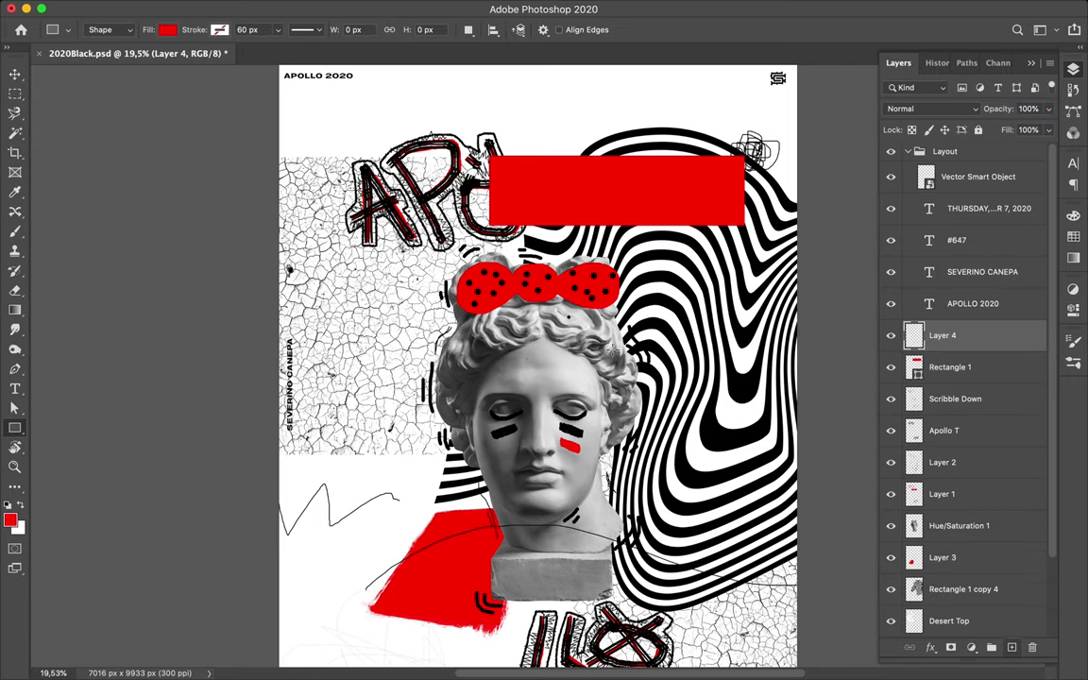
click(14, 231)
click(95, 29)
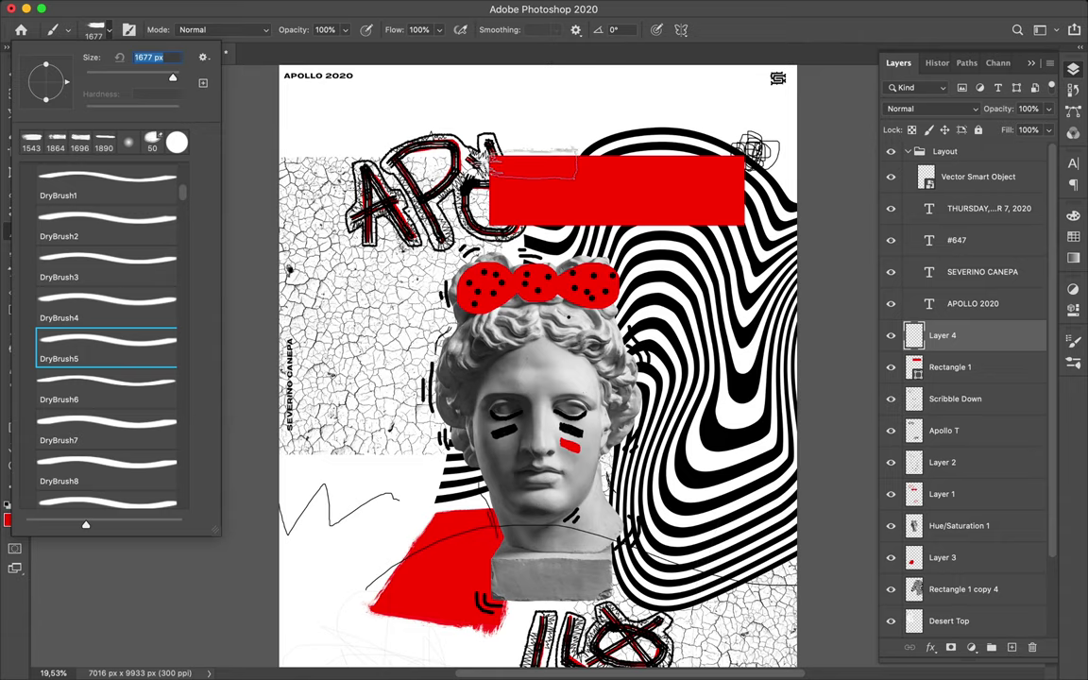
click(521, 168)
drag(493, 153, 574, 151)
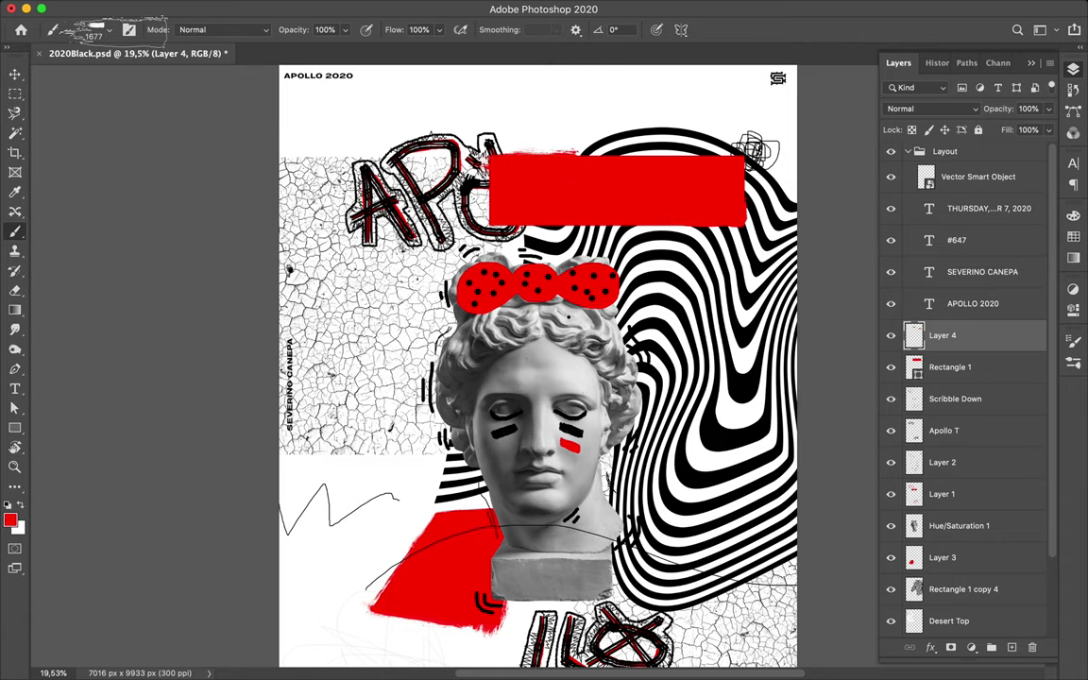
Fray the red bar's edges with the DryBrush6, DryBrush7, DryBrush8 and DryBrush9 presets.
click(95, 29)
click(106, 387)
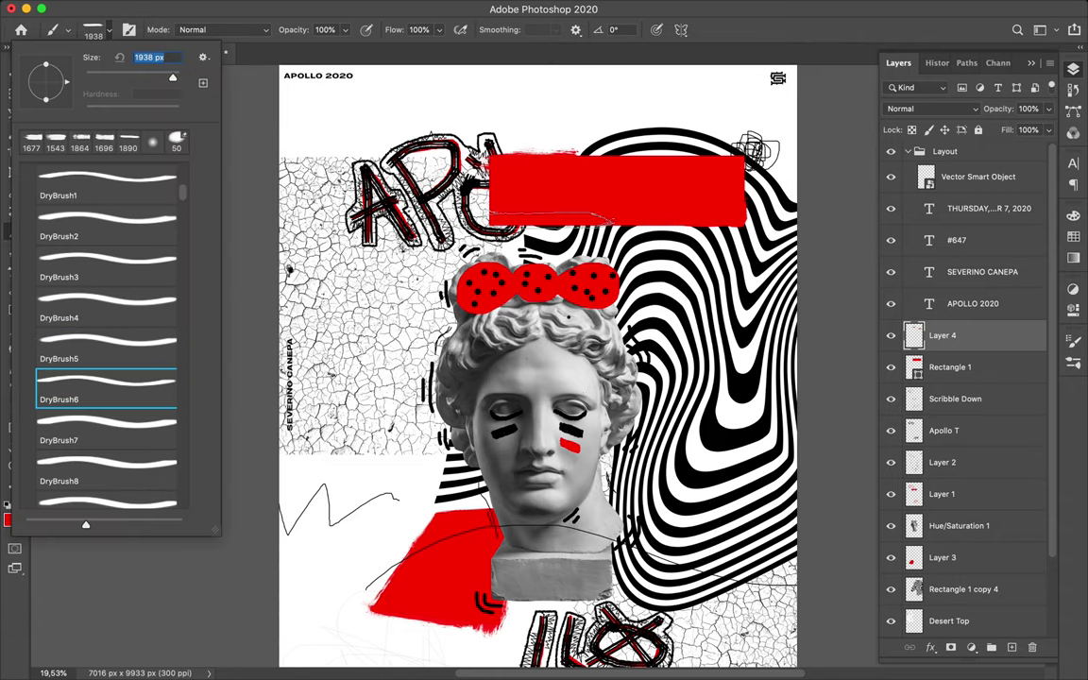
click(510, 194)
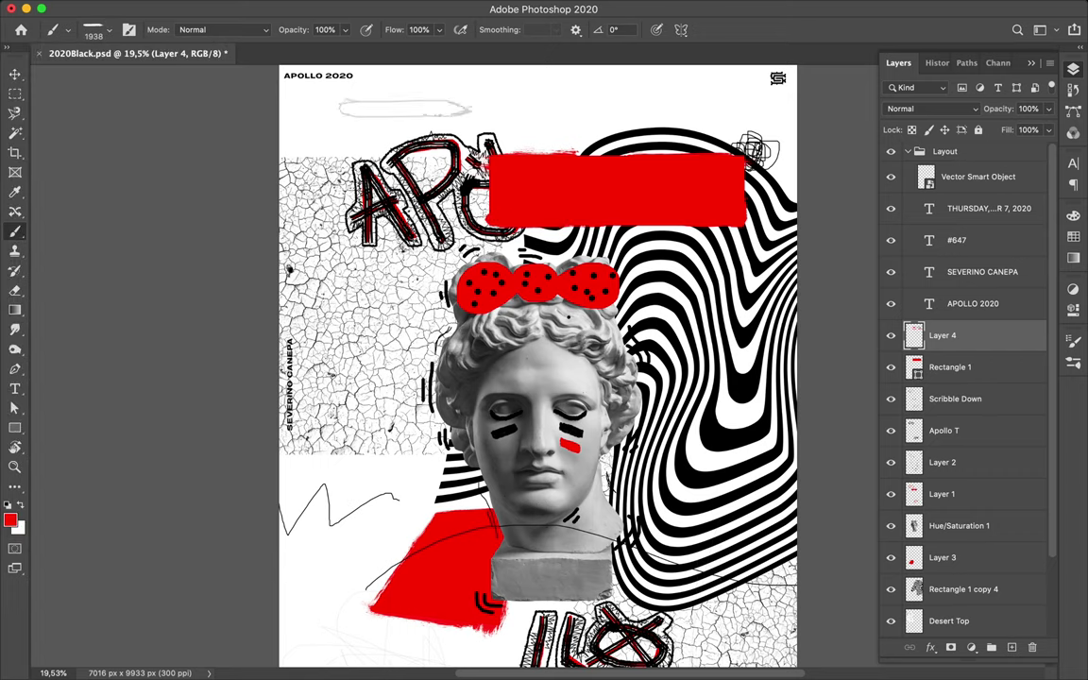
click(98, 30)
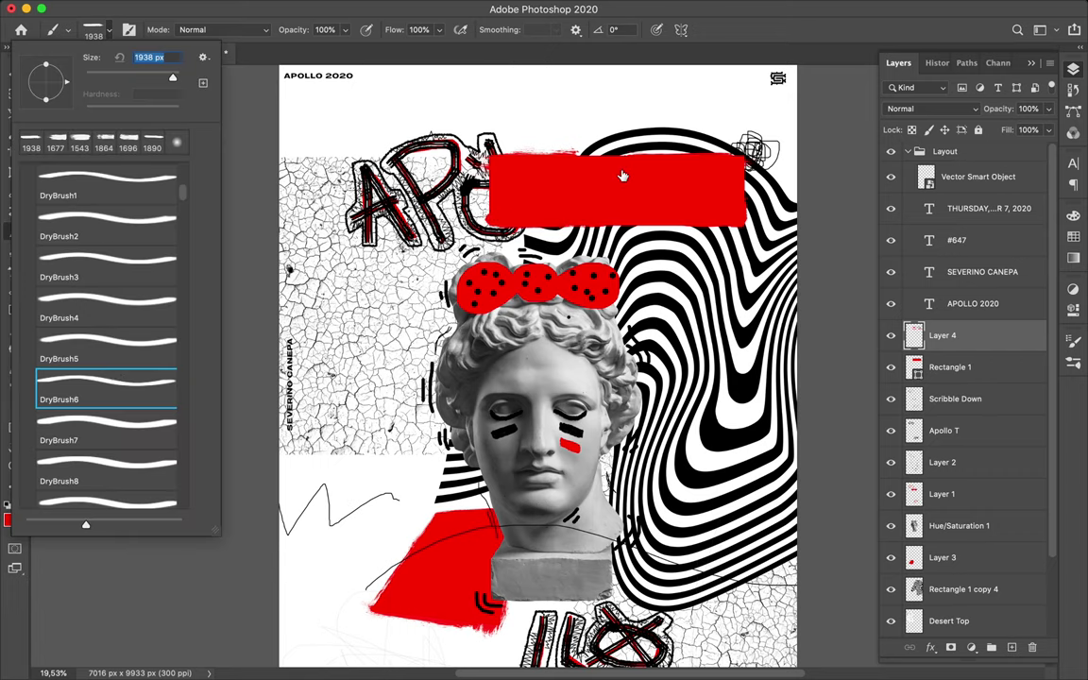
key(period)
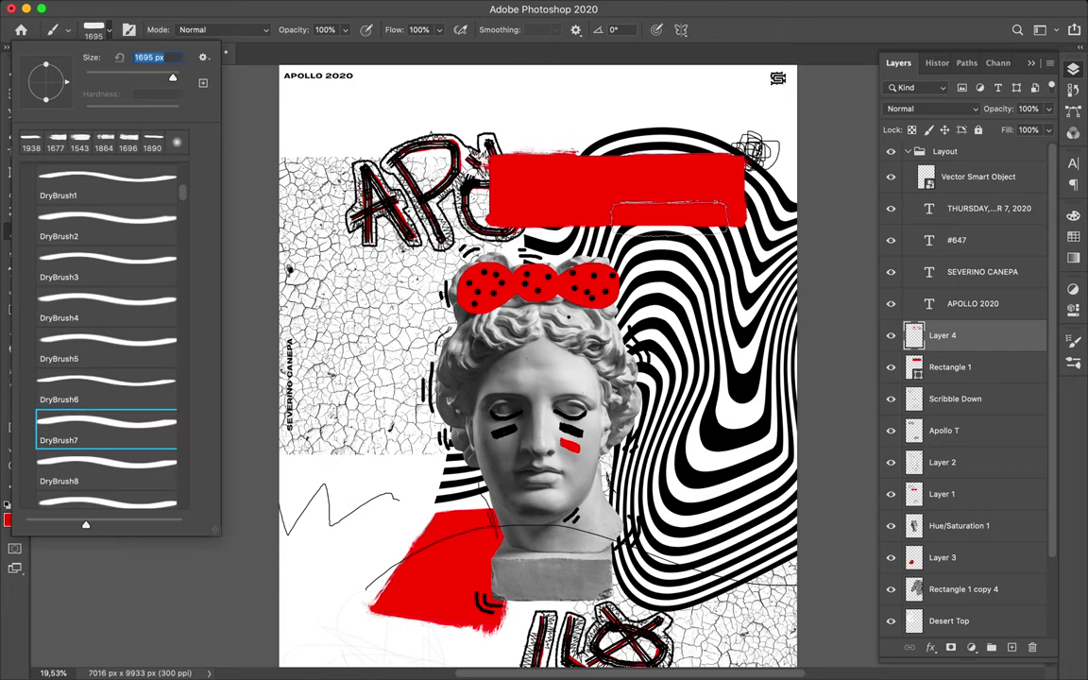
click(668, 213)
click(98, 29)
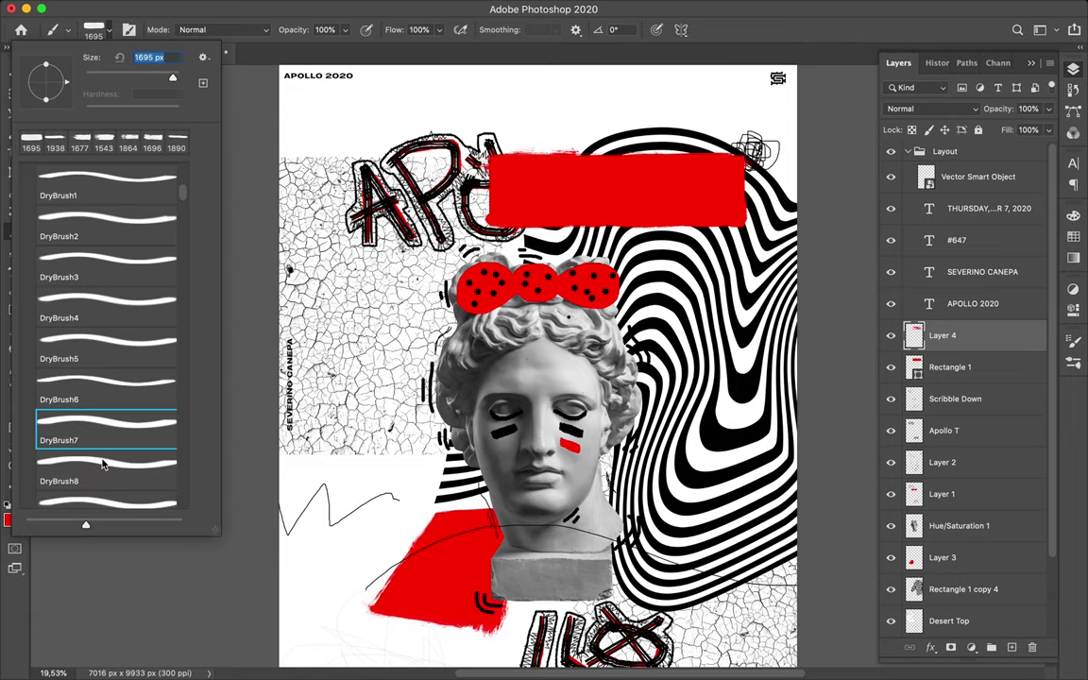
click(104, 463)
click(635, 210)
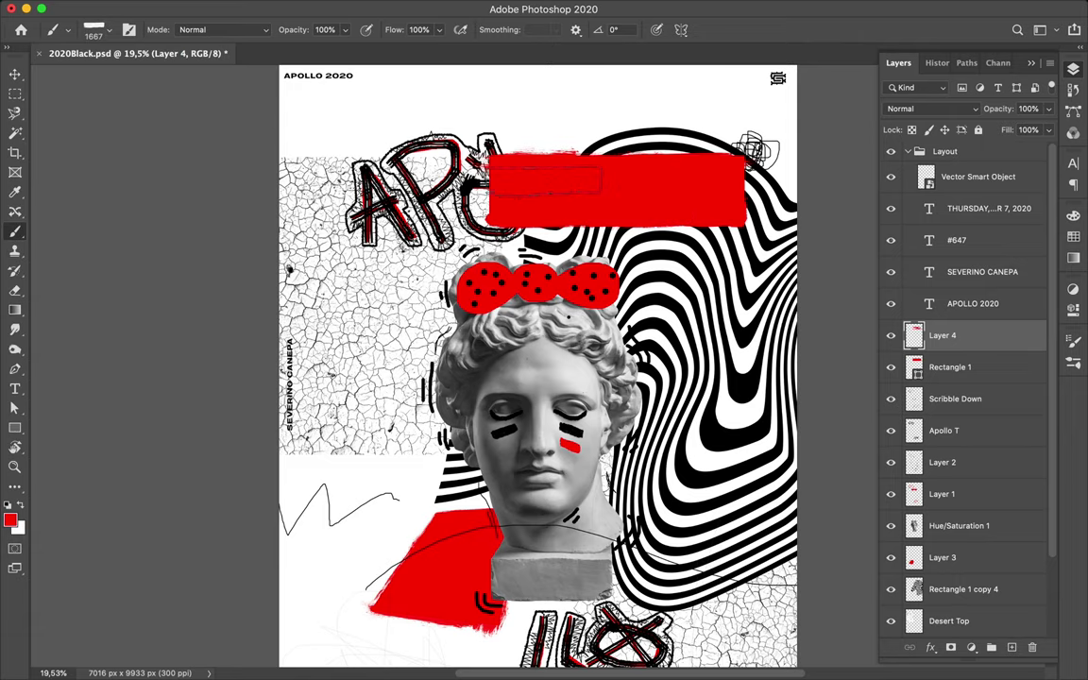
key(period)
click(99, 29)
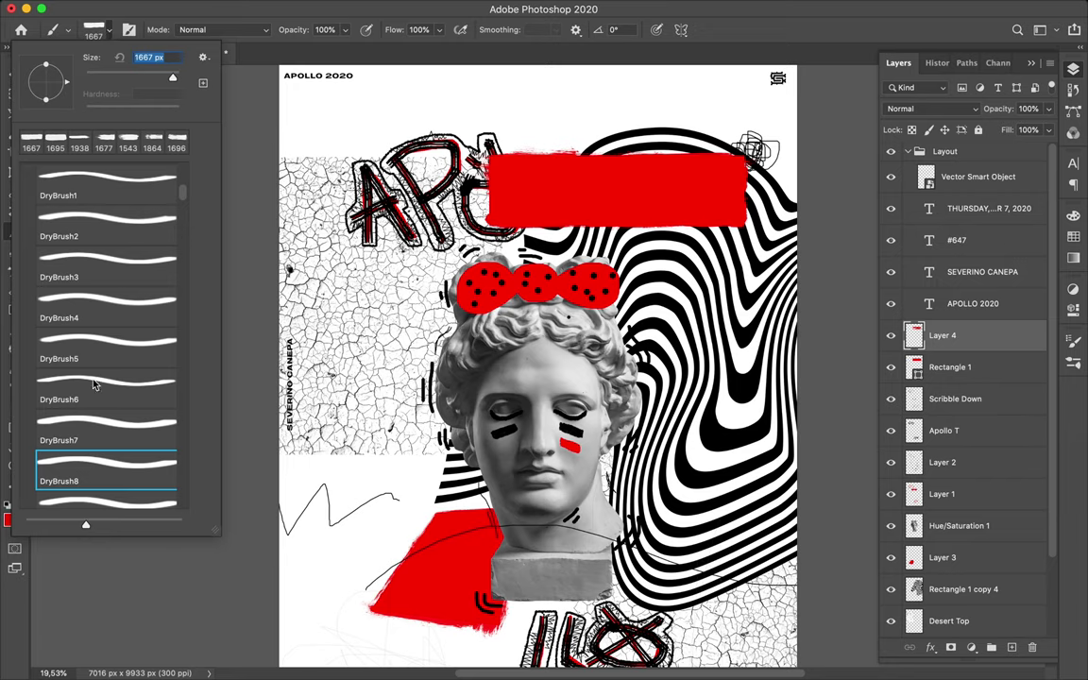
click(458, 185)
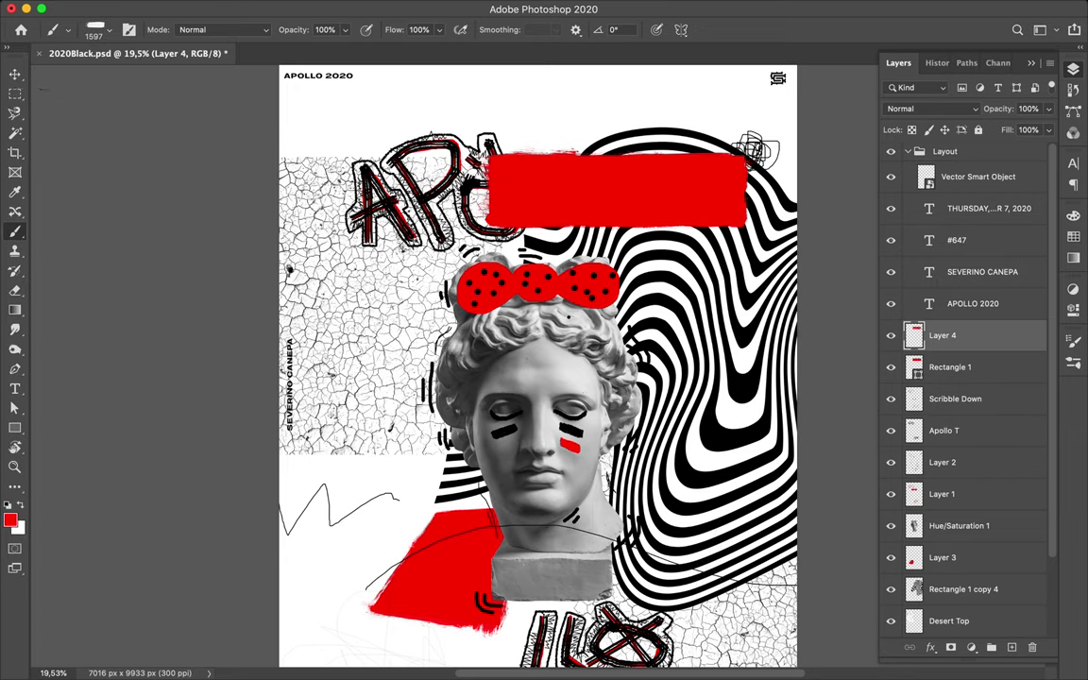
Merge the Rectangle 1 layer into Layer 4.
key(v)
shift+click(953, 366)
key(ctrl+e)
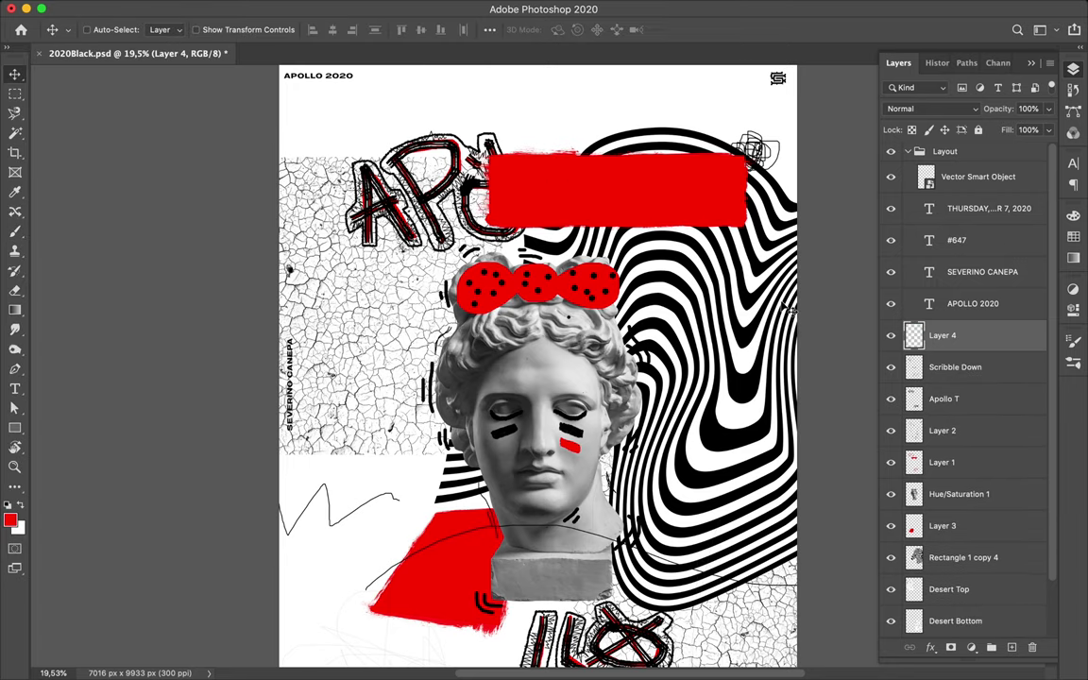
Rotate the red bar 90° to vertical and shift it right and down.
key(ctrl+t)
drag(760, 189, 597, 59)
key(Return)
drag(612, 139, 630, 201)
Shorten and skew the bar from its top, then place it right of the bust's head.
key(ctrl+t)
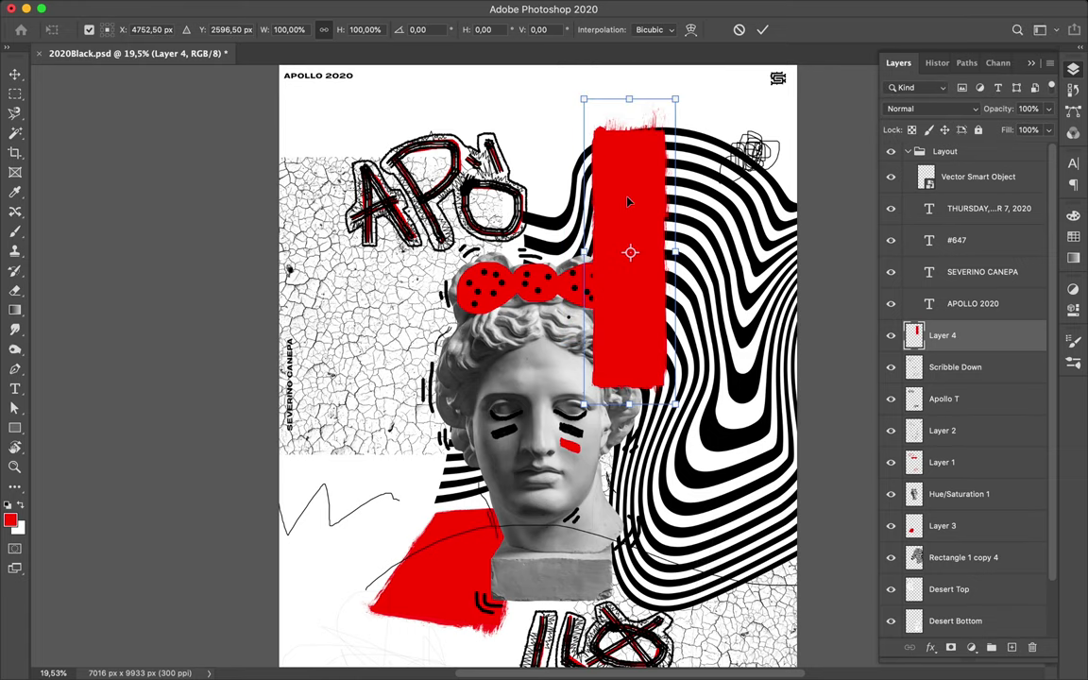
right_click(629, 203)
key(Escape)
mouse_move(628, 98)
mouse_down()
mouse_move(616, 185)
mouse_move(627, 195)
mouse_up()
key(Return)
mouse_move(644, 311)
mouse_down()
mouse_move(666, 317)
mouse_move(661, 302)
mouse_up()
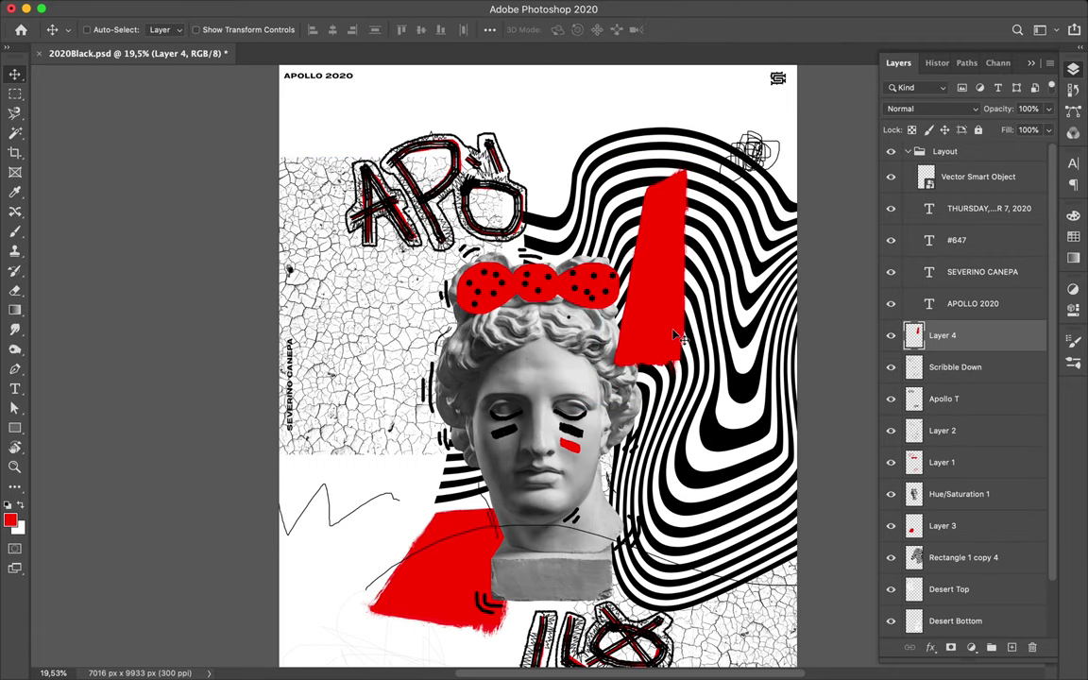
scroll(679, 338, down, 2)
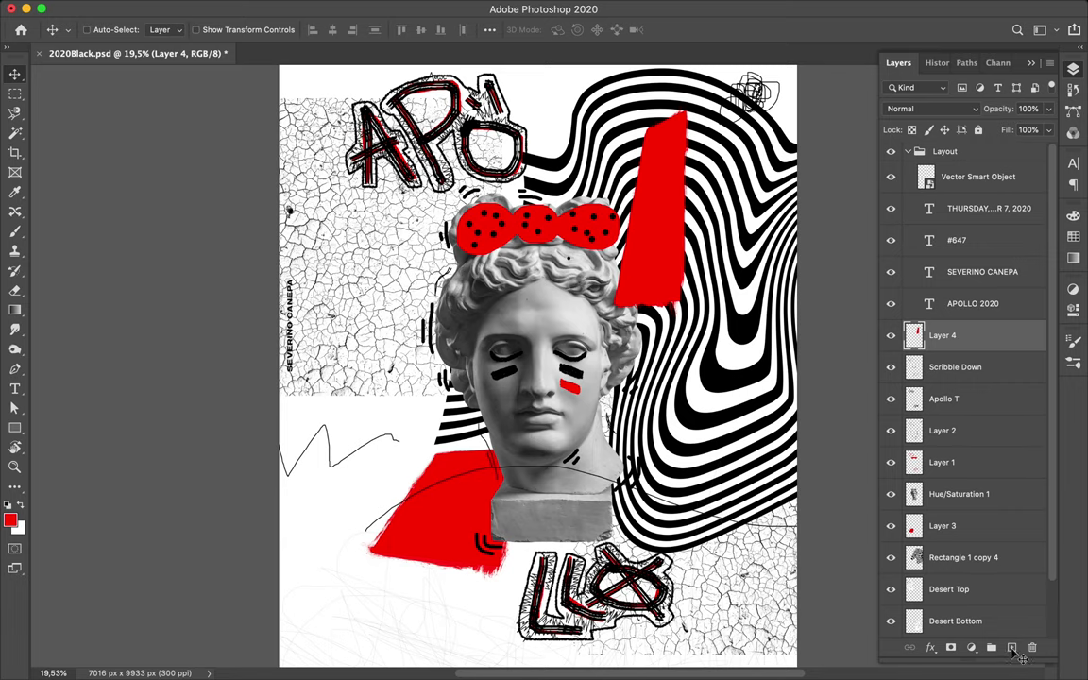
On a new layer, set up the Mess Brush at 86 px in black (000000).
key(b)
click(1012, 647)
click(101, 29)
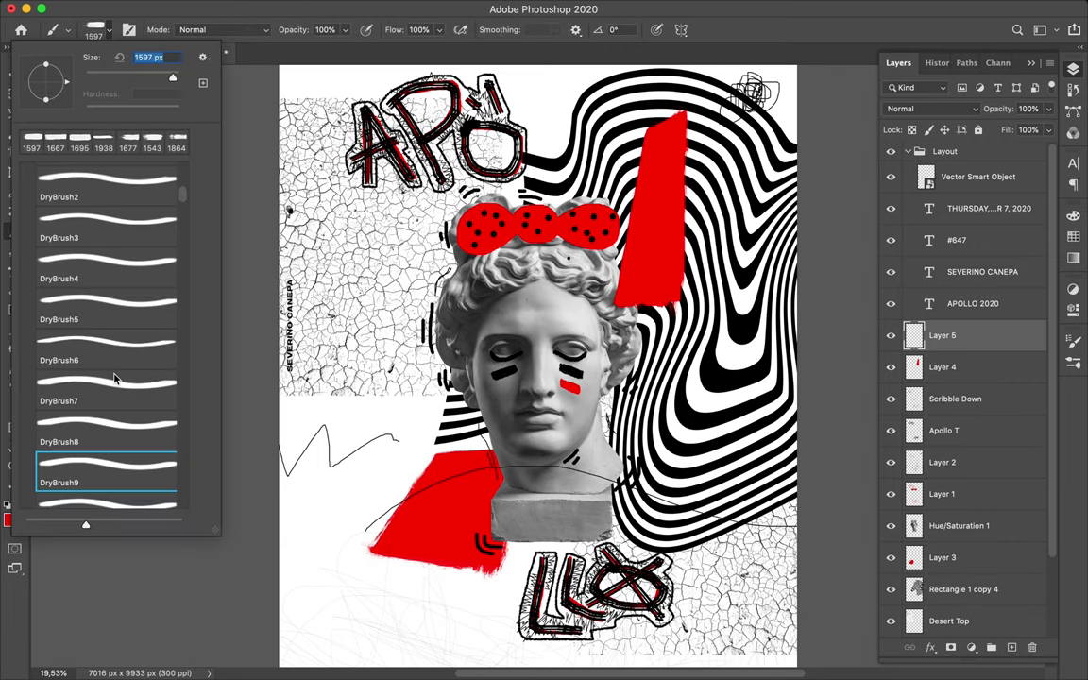
scroll(114, 378, down, 4)
scroll(113, 378, down, 5)
scroll(114, 379, down, 5)
scroll(113, 378, down, 5)
scroll(113, 378, up, 3)
scroll(113, 378, up, 2)
click(105, 268)
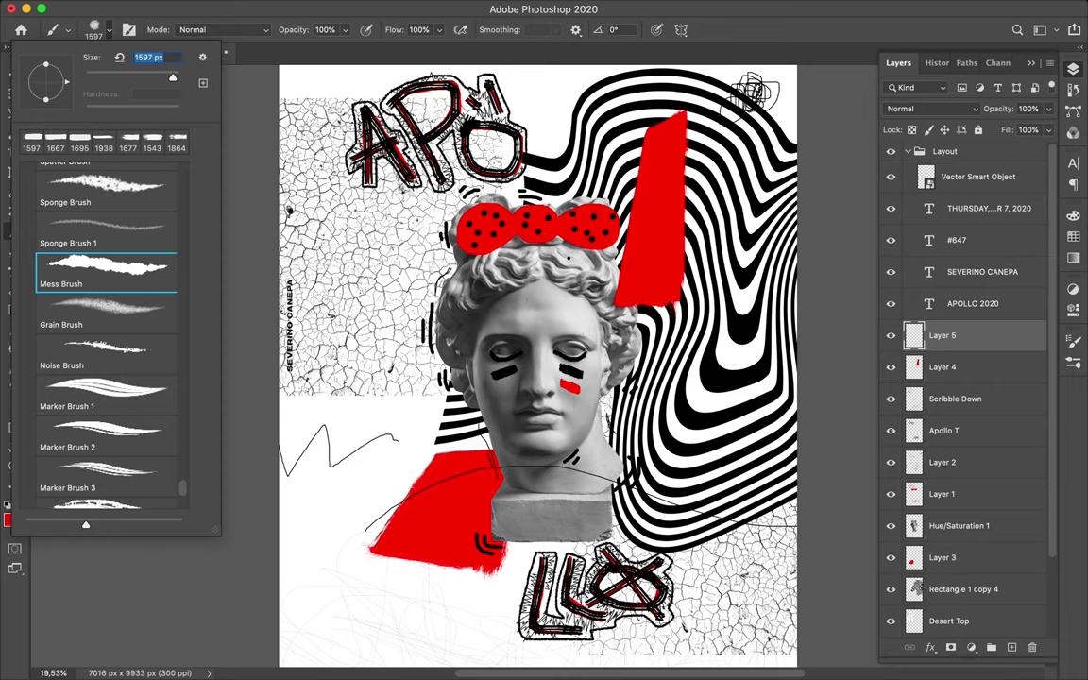
text(86)
key(Return)
click(8, 520)
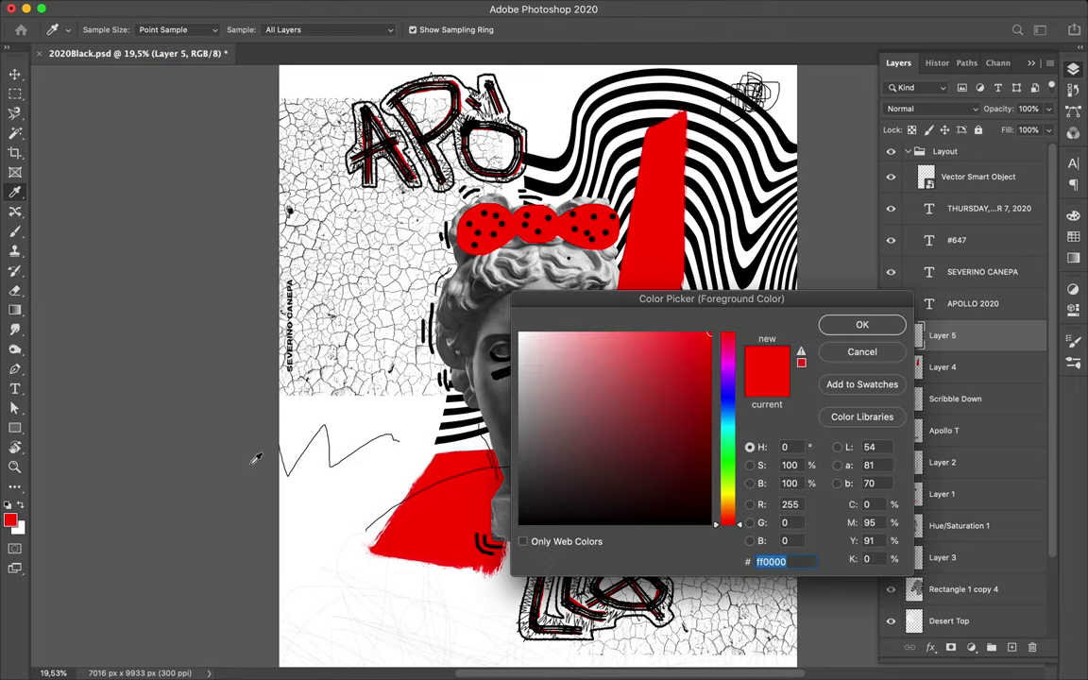
text(000000)
click(828, 323)
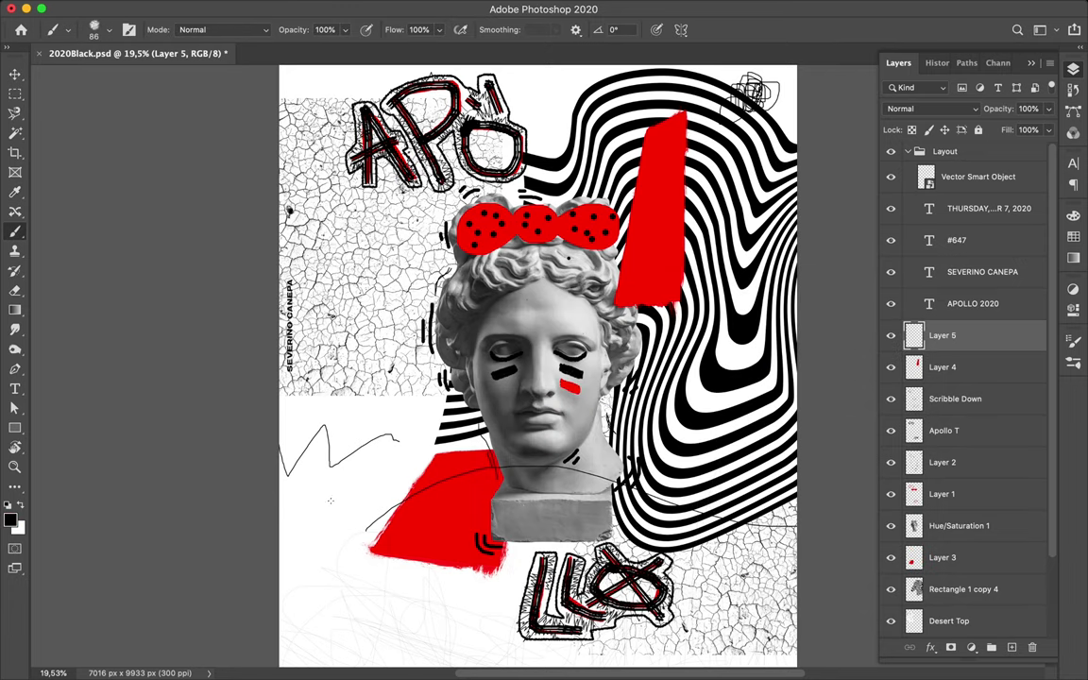
Paint the word DIGITAL left of the bust in rough strokes.
scroll(302, 281, up, 4)
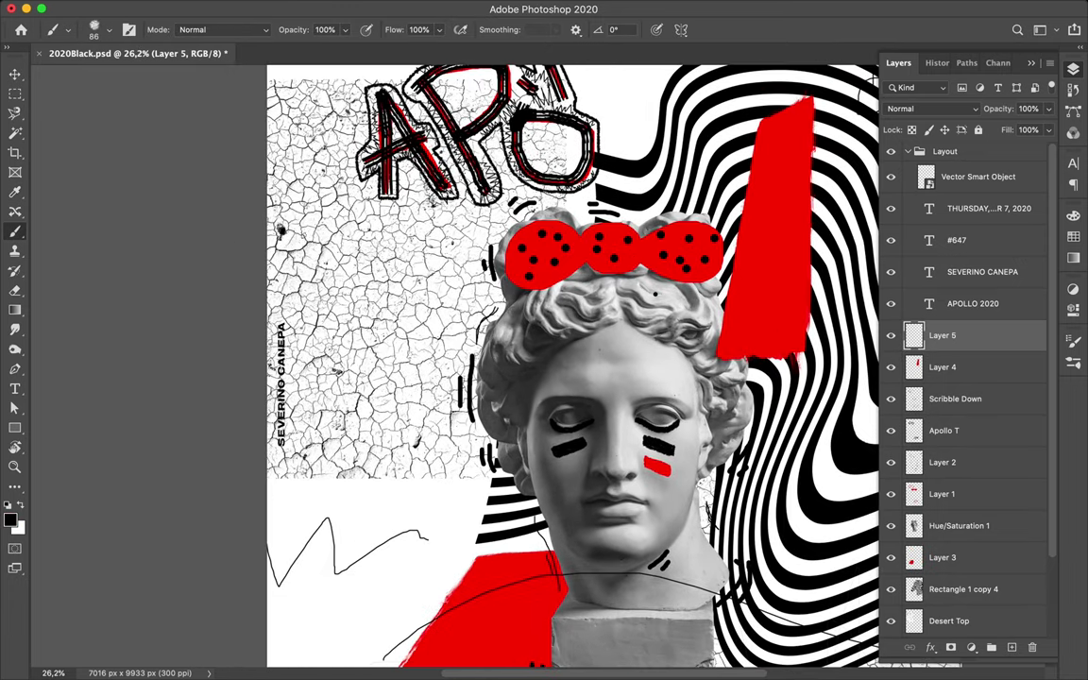
drag(308, 236, 327, 323)
drag(343, 244, 356, 358)
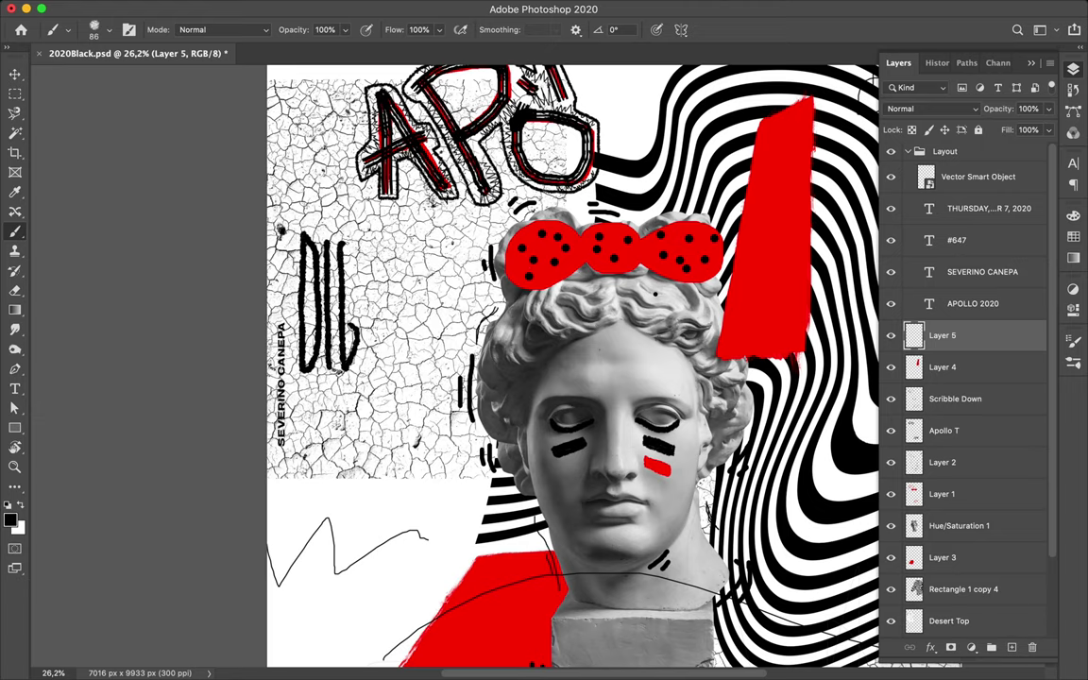
drag(364, 241, 364, 323)
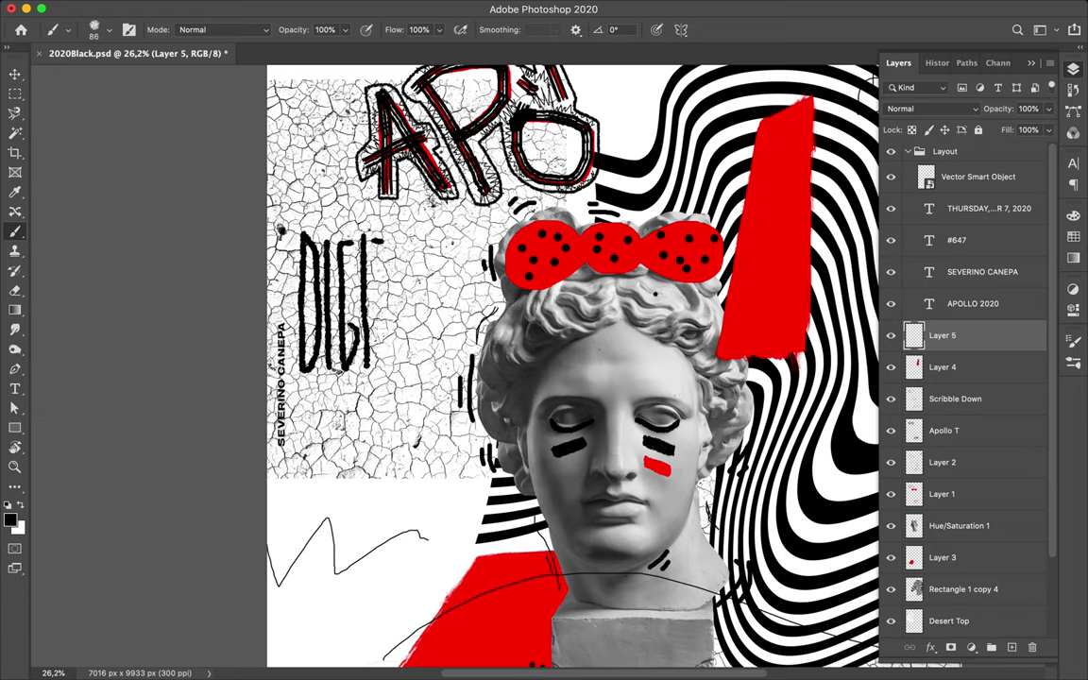
mouse_move(379, 243)
mouse_down()
mouse_move(379, 326)
mouse_move(394, 222)
mouse_move(404, 333)
mouse_up()
drag(413, 236, 413, 355)
Hand-letter CONCRETE below DIGITAL, undoing one misdrawn stroke.
scroll(566, 368, down, 3)
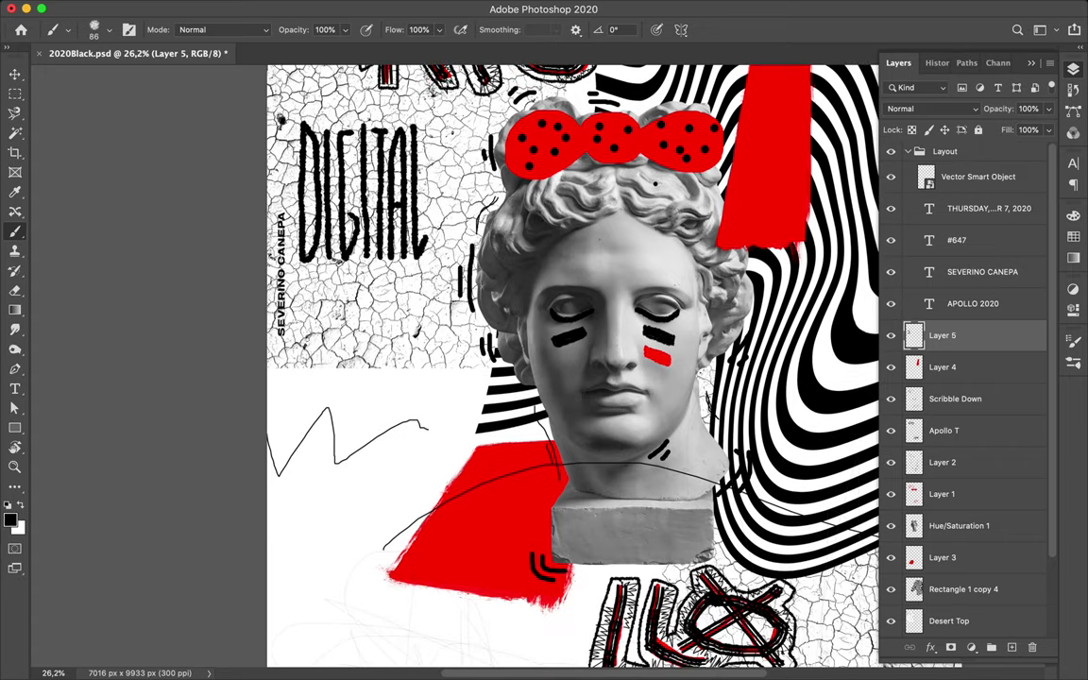
drag(308, 280, 307, 408)
mouse_move(329, 285)
mouse_down()
mouse_move(322, 401)
mouse_move(331, 285)
mouse_up()
mouse_move(308, 364)
mouse_down()
mouse_move(309, 291)
mouse_move(321, 344)
mouse_move(342, 285)
mouse_move(306, 399)
mouse_move(319, 396)
mouse_move(338, 291)
mouse_move(355, 290)
mouse_move(365, 403)
mouse_up()
key(ctrl+z)
key(ctrl+z)
key(ctrl+z)
key(ctrl+z)
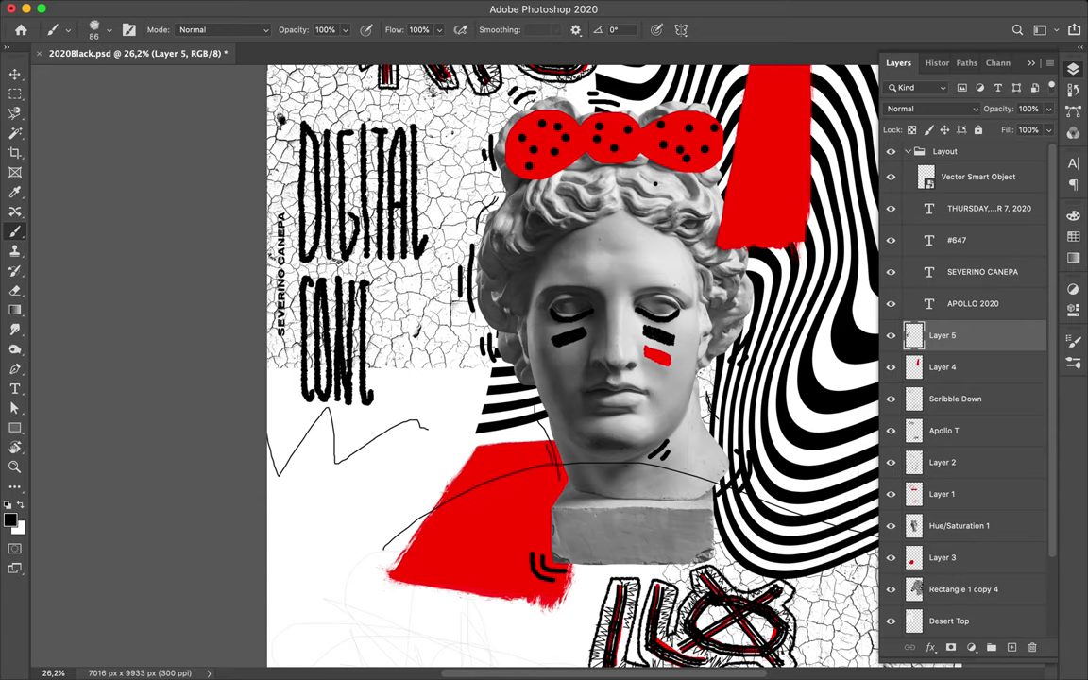
drag(364, 339, 373, 338)
mouse_move(379, 281)
mouse_down()
mouse_move(379, 401)
mouse_move(382, 330)
mouse_move(393, 401)
mouse_up()
drag(396, 282, 405, 398)
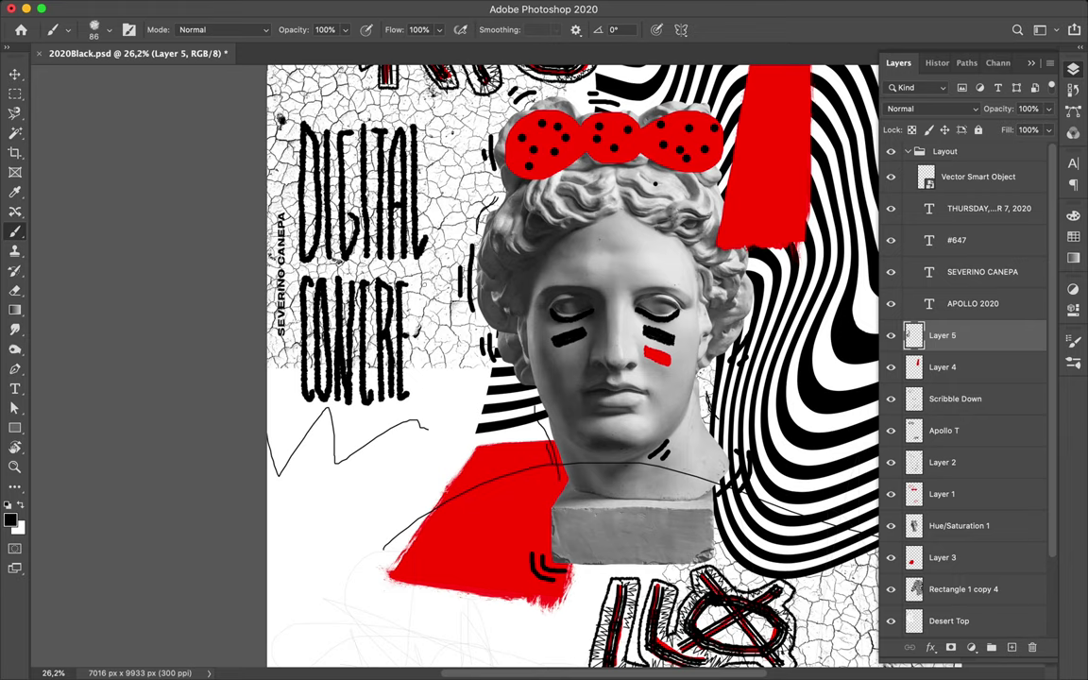
drag(420, 285, 421, 396)
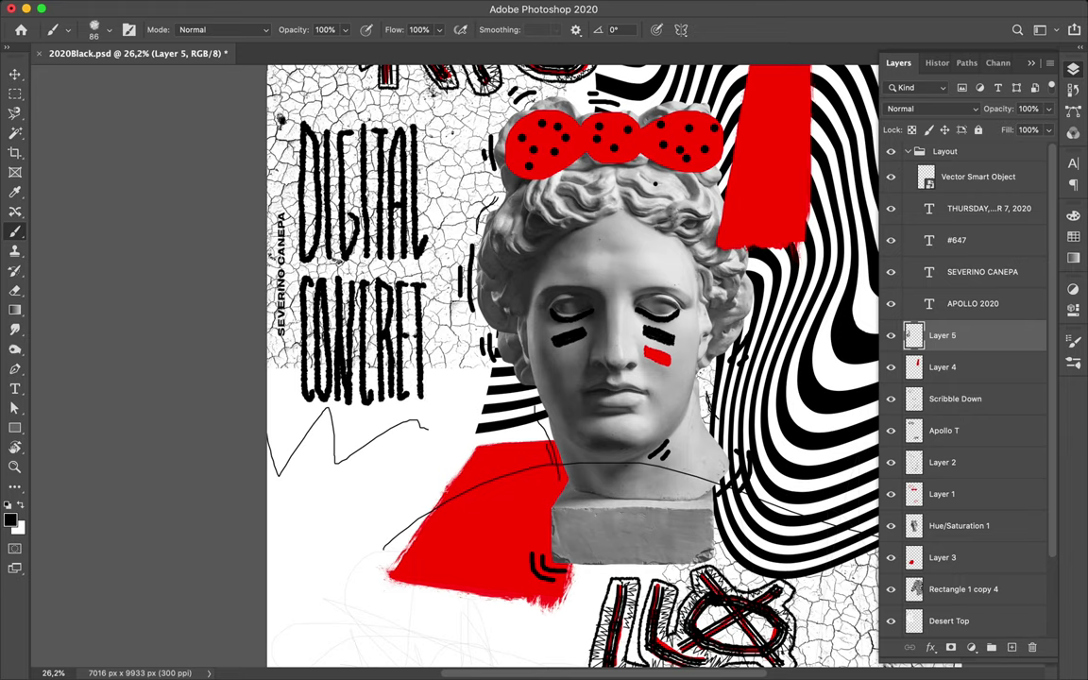
drag(431, 281, 431, 396)
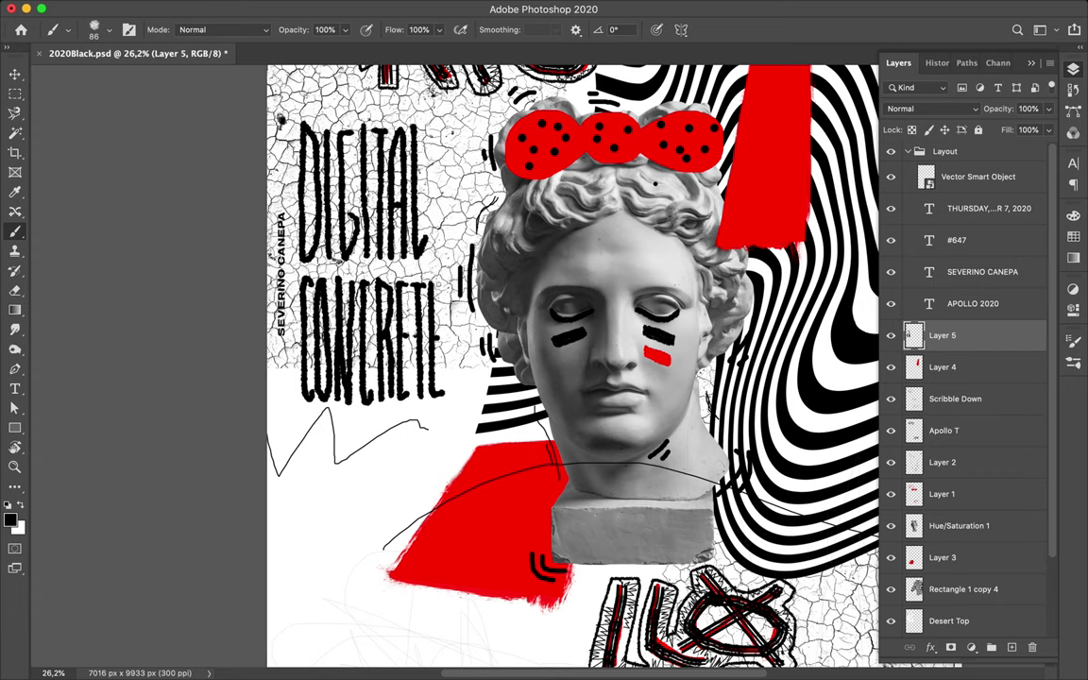
key(v)
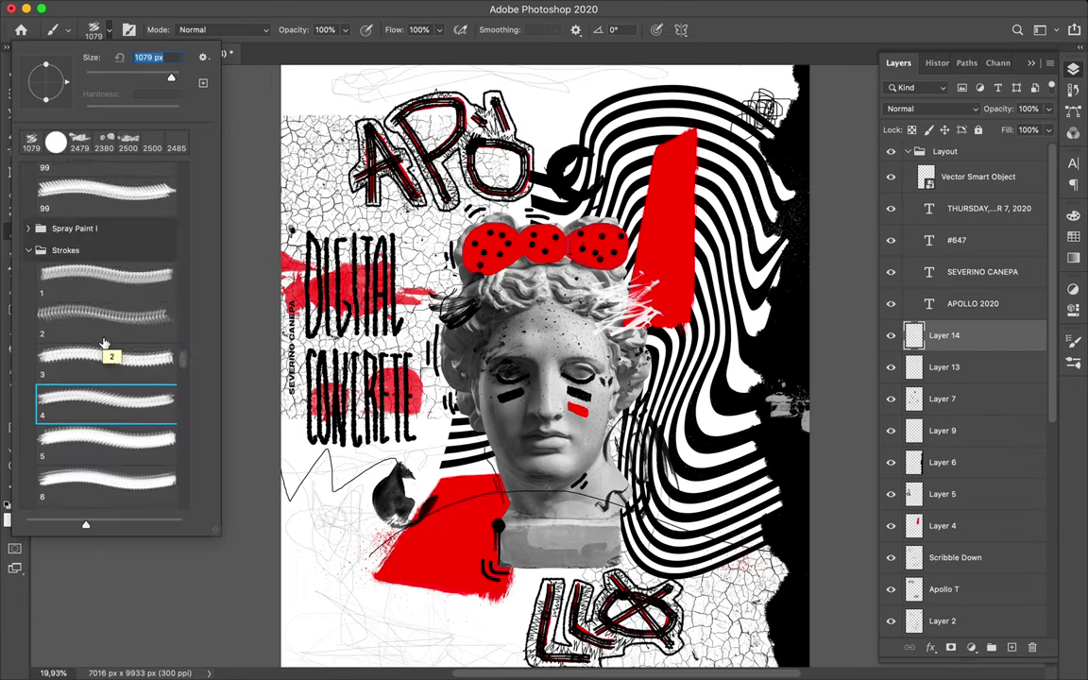
Paint a white Formless_grunge_stripe_01 stripe across the bust's forehead.
click(28, 256)
click(106, 288)
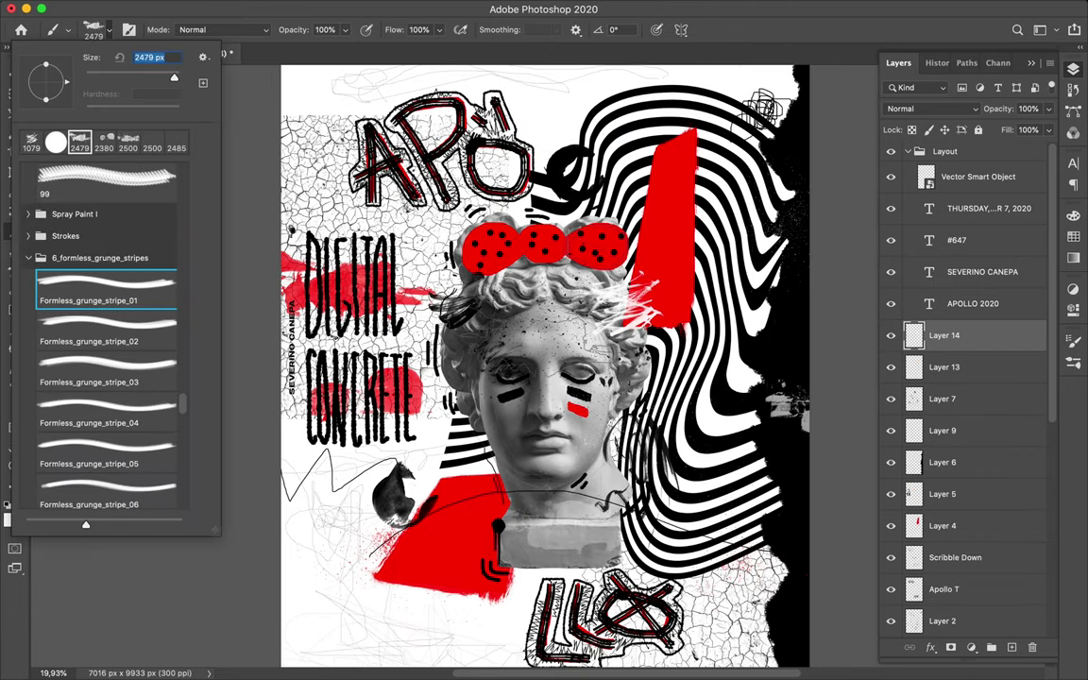
key(Return)
drag(529, 316, 698, 311)
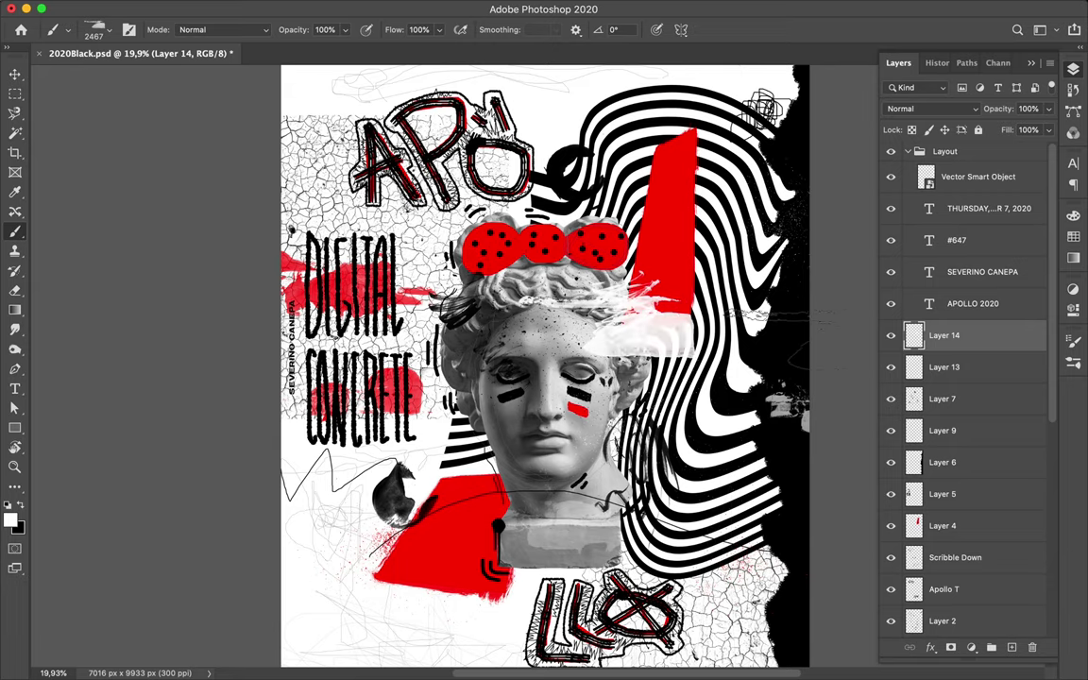
Add a black Thin_grunge_stripe_01 stripe just below the white one.
click(100, 30)
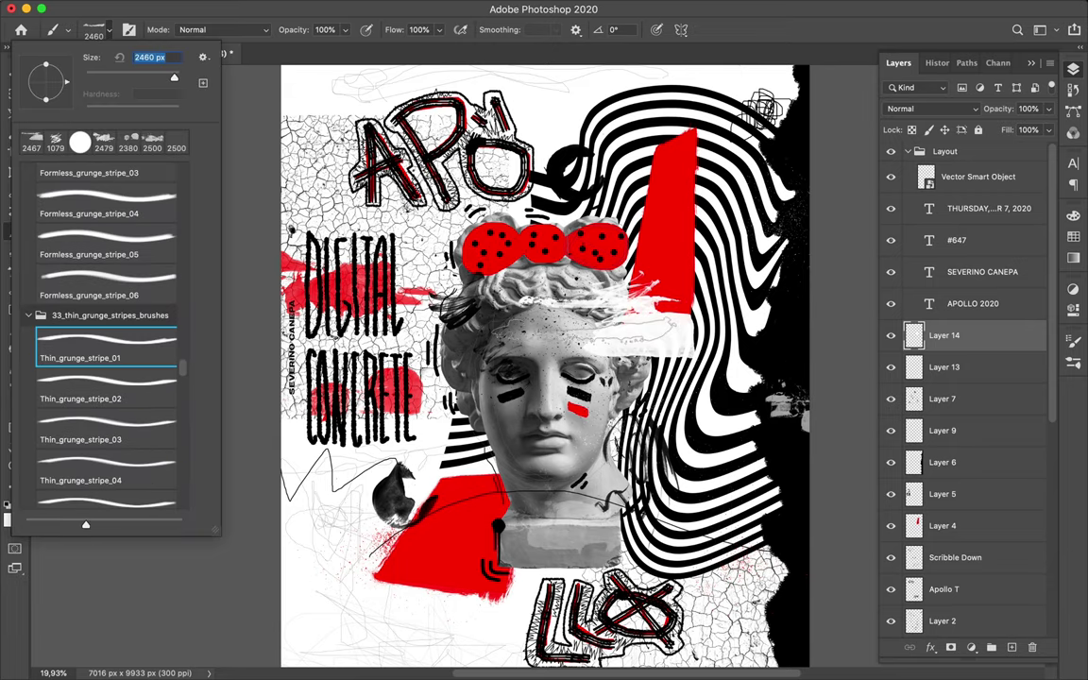
click(9, 518)
click(828, 323)
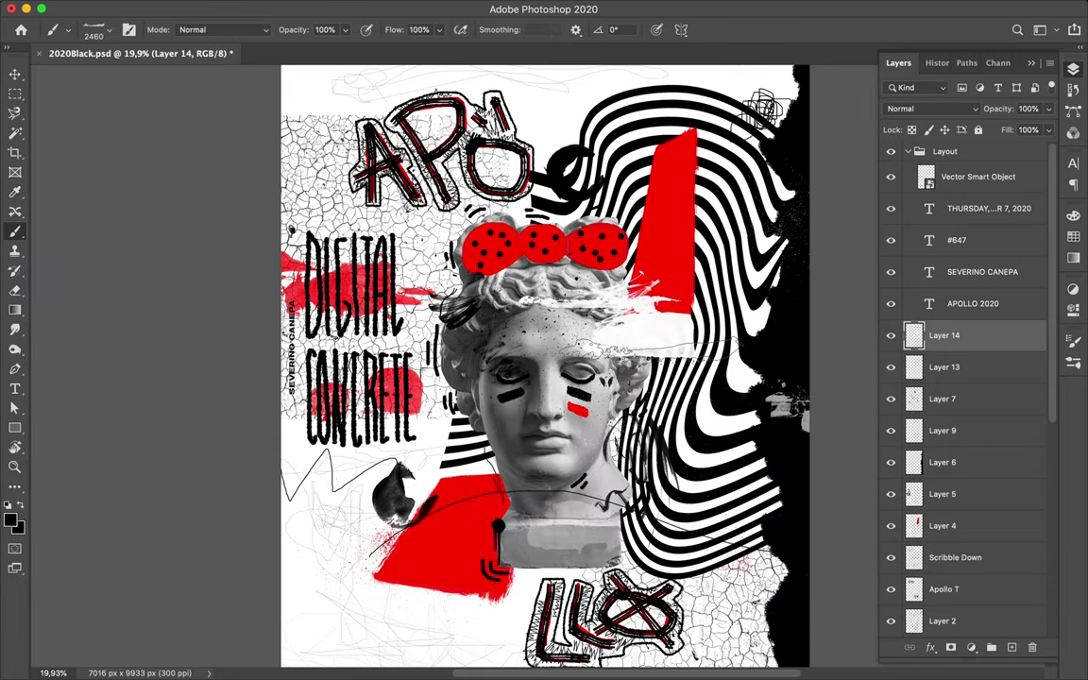
drag(505, 349, 731, 351)
scroll(976, 447, down, 1)
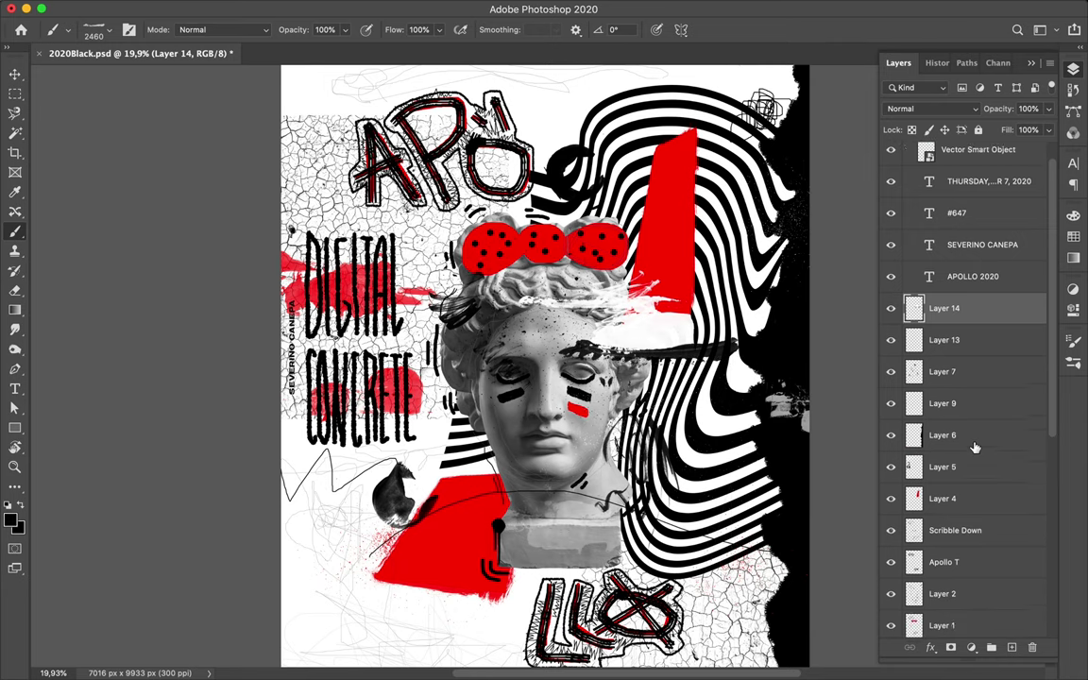
scroll(975, 447, down, 10)
scroll(818, 529, down, 2)
Create Layers 15 and 16 with white paint and a 90° brush tip, moving Layer 16 below APOLLO 2020.
key(ctrl+shift+alt+n)
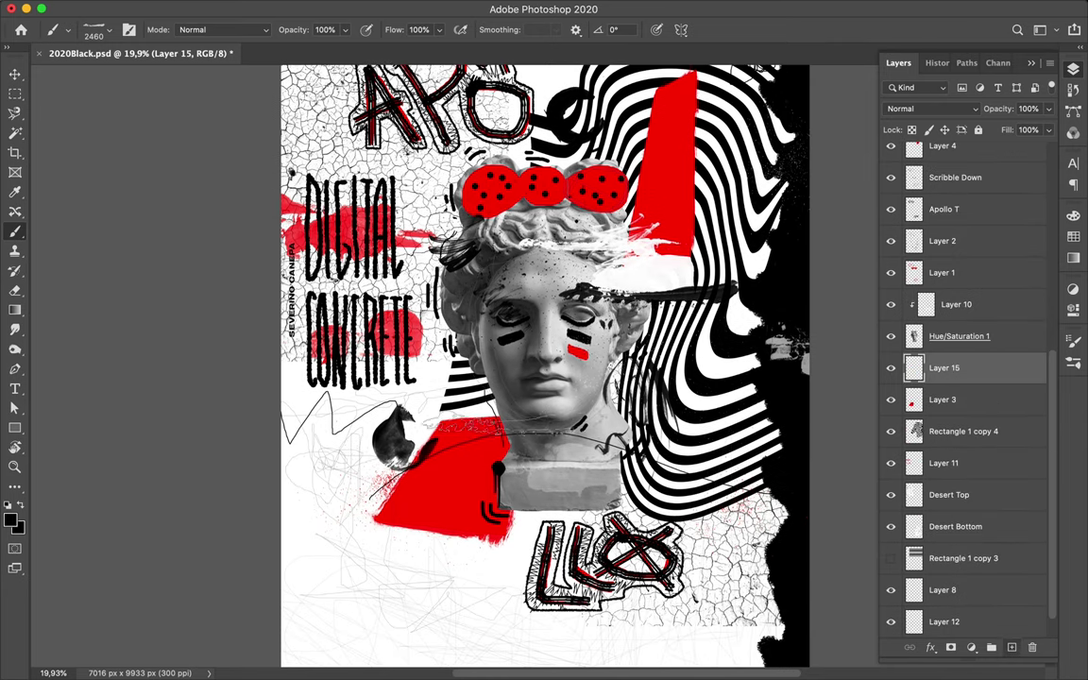
click(94, 29)
click(10, 517)
key(Escape)
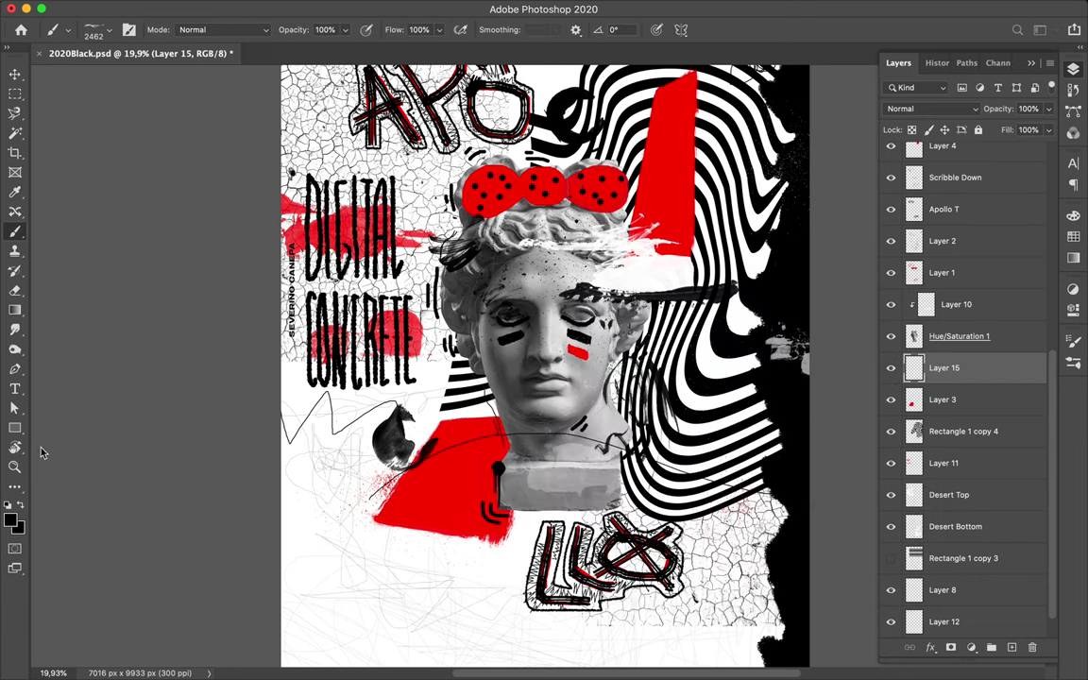
key(x)
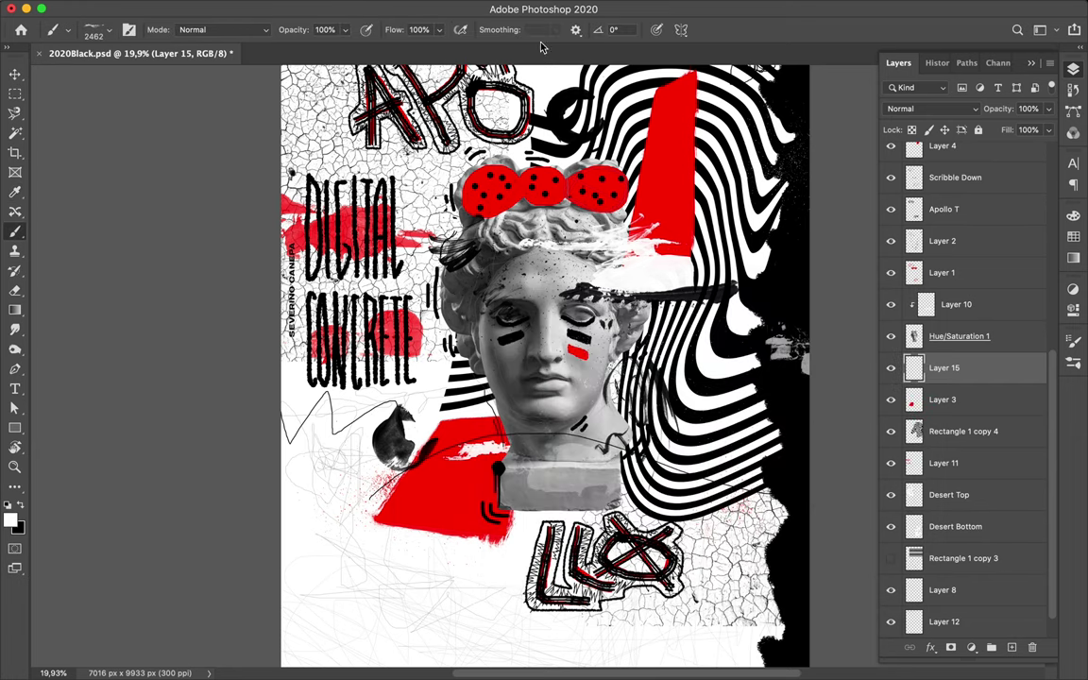
key(shift+Right)
key(shift+Right)
key(shift+Right)
key(shift+Right)
key(shift+Right)
key(shift+Right)
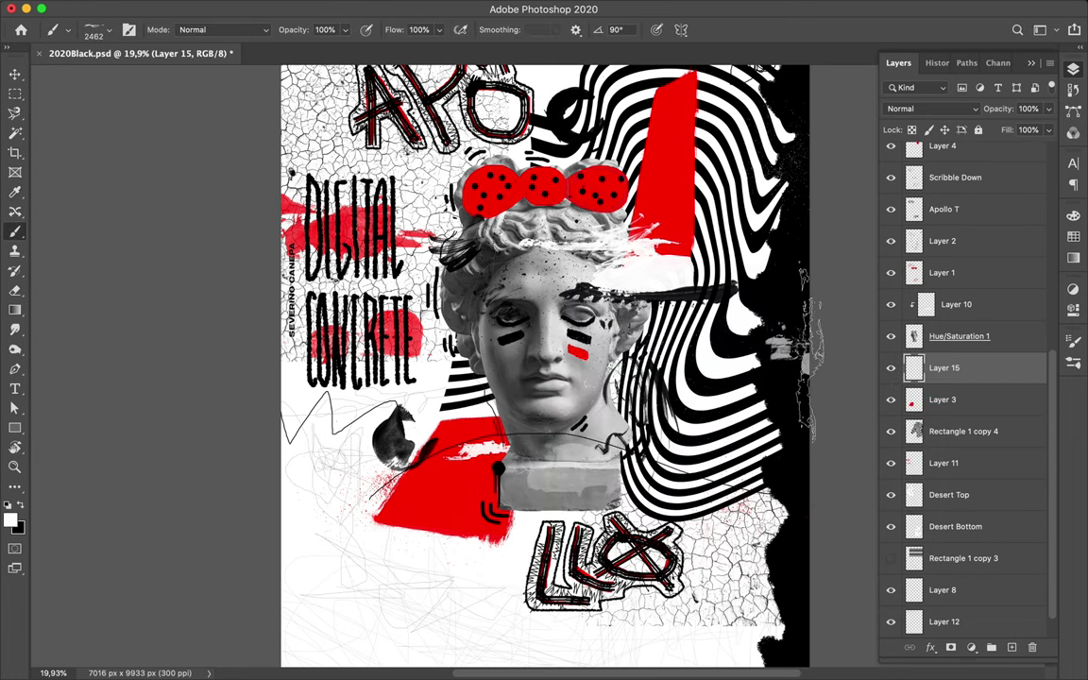
key(ctrl+shift+alt+n)
mouse_move(944, 367)
mouse_down()
mouse_move(955, 184)
mouse_move(942, 281)
mouse_up()
Add a new signature layer and set a 7 px Hard Round brush.
key(v)
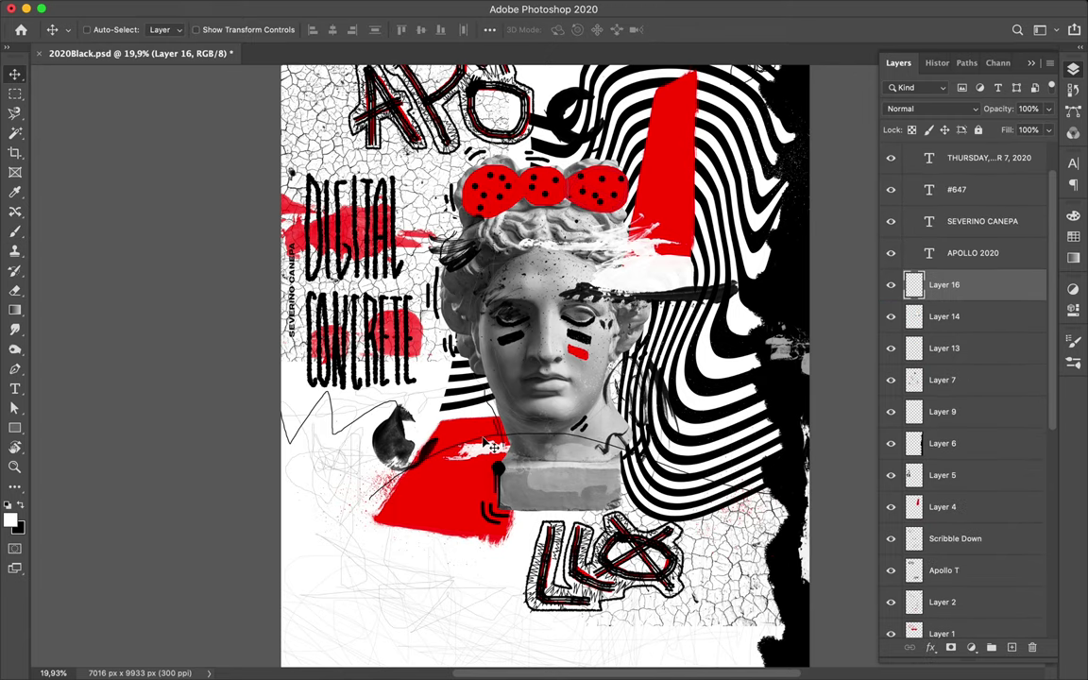
scroll(484, 433, down, 2)
scroll(483, 433, up, 3)
scroll(528, 437, up, 3)
scroll(528, 437, up, 4)
key(ctrl+shift+alt+n)
key(b)
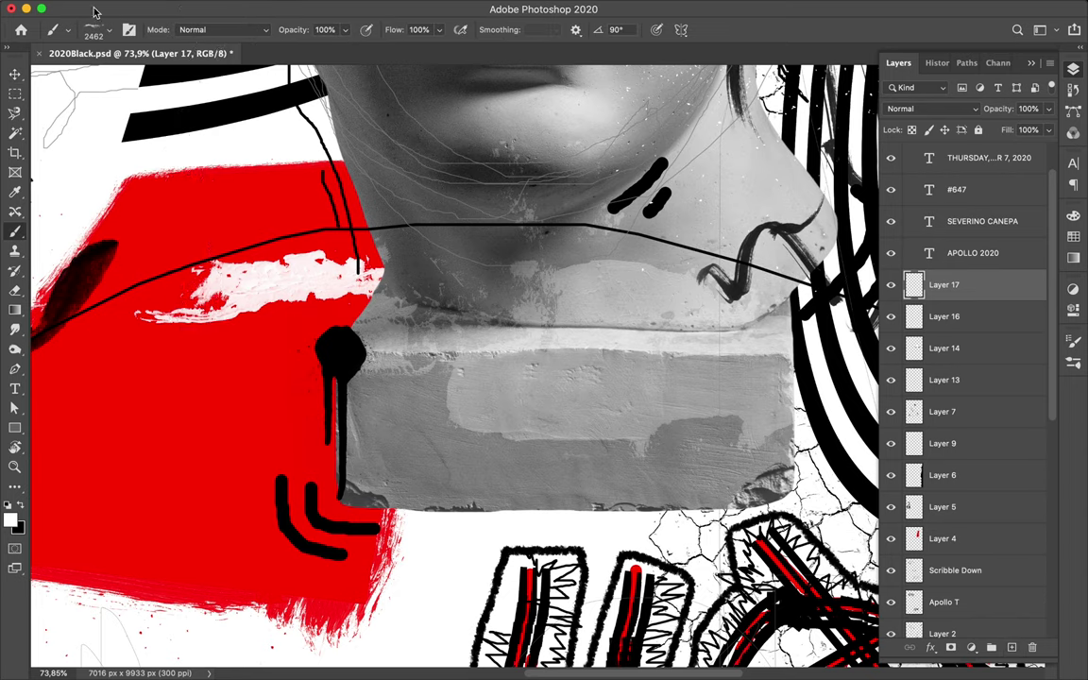
click(95, 30)
click(106, 244)
drag(103, 76, 88, 77)
scroll(517, 370, up, 3)
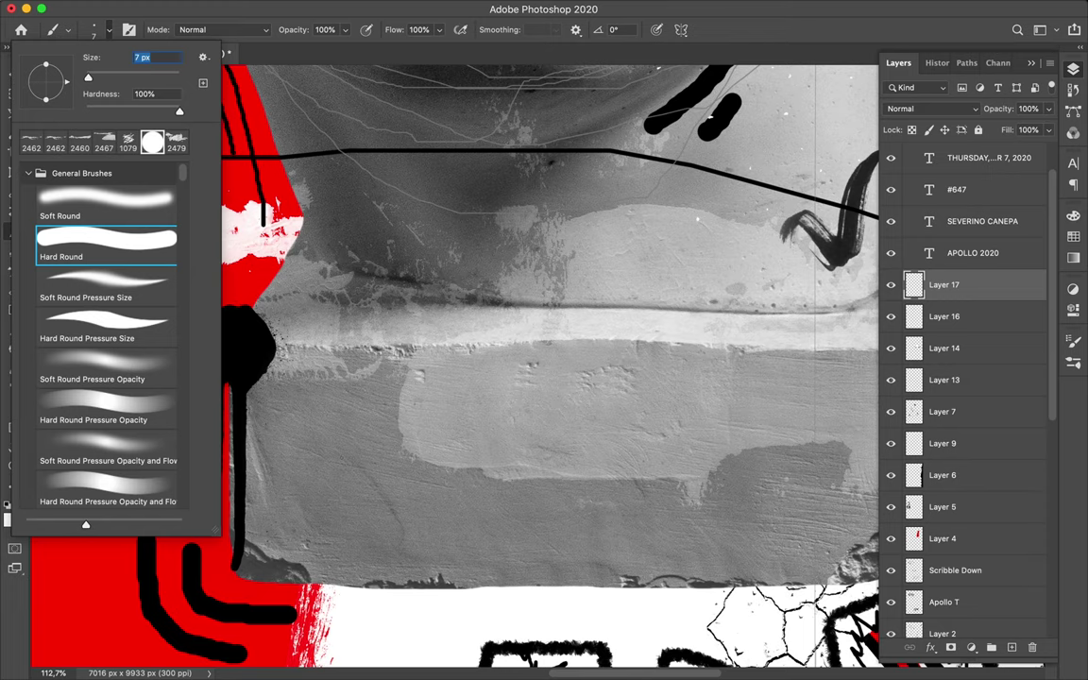
key(Return)
Hand-letter SEVERINO CANEPA in white on the bust's base, redoing misdrawn letters.
mouse_move(288, 475)
mouse_down()
mouse_move(255, 498)
mouse_move(319, 497)
mouse_move(325, 474)
mouse_move(365, 474)
mouse_move(373, 498)
mouse_move(398, 498)
mouse_move(398, 475)
mouse_move(408, 498)
mouse_move(412, 489)
mouse_move(470, 497)
mouse_move(492, 486)
mouse_move(551, 498)
mouse_up()
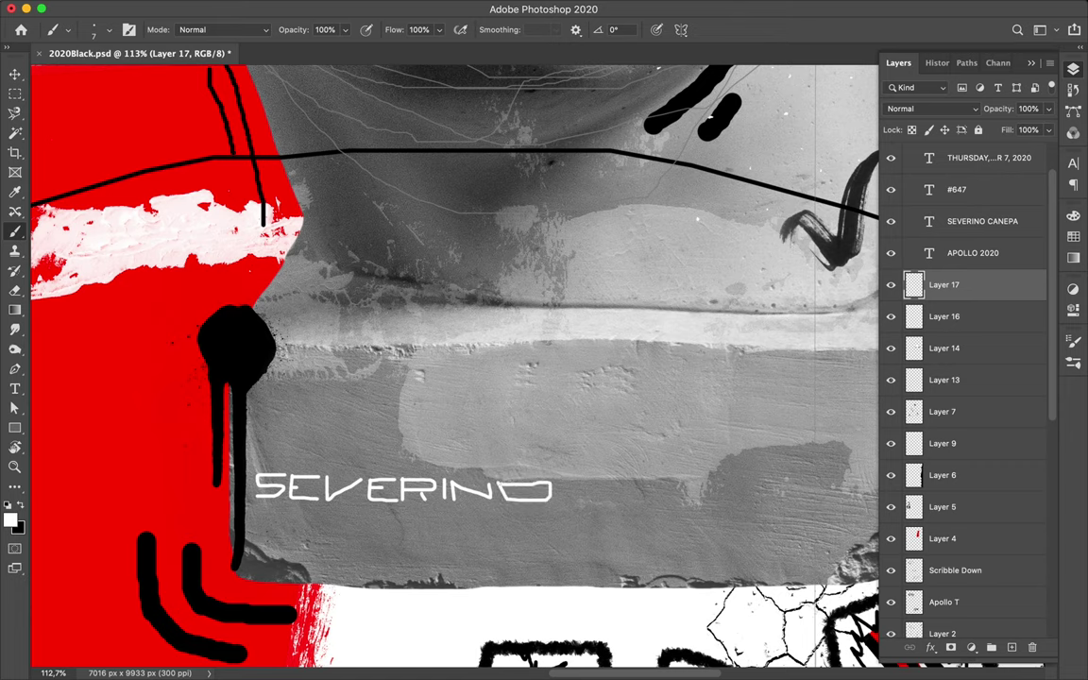
mouse_move(287, 507)
mouse_down()
mouse_move(287, 527)
mouse_move(300, 508)
mouse_move(342, 529)
mouse_move(304, 511)
mouse_move(325, 529)
mouse_move(348, 513)
mouse_up()
key(ctrl+z)
key(ctrl+z)
mouse_move(348, 512)
mouse_down()
mouse_move(371, 528)
mouse_move(375, 513)
mouse_move(420, 533)
mouse_up()
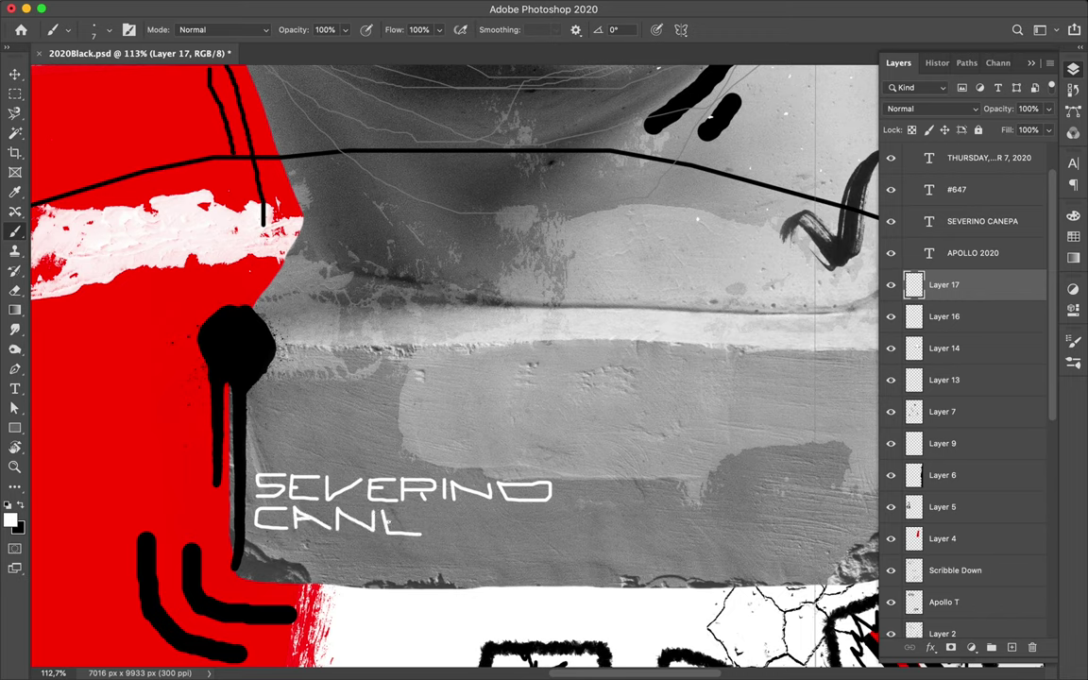
key(ctrl+z)
mouse_move(385, 512)
mouse_down()
mouse_move(384, 533)
mouse_move(418, 534)
mouse_move(411, 511)
mouse_move(432, 530)
mouse_move(462, 508)
mouse_move(431, 519)
mouse_move(484, 508)
mouse_move(501, 530)
mouse_up()
drag(474, 522, 495, 521)
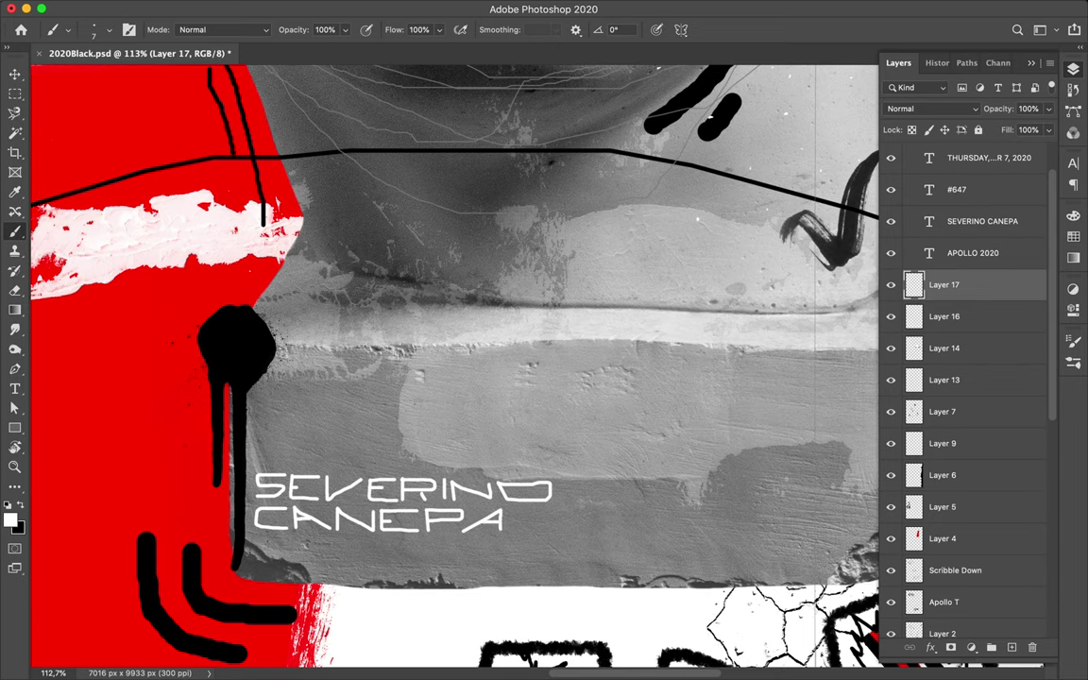
With a 2 px brush, frame the signature in a rounded outline with corner hatch marks.
click(99, 30)
text(2)
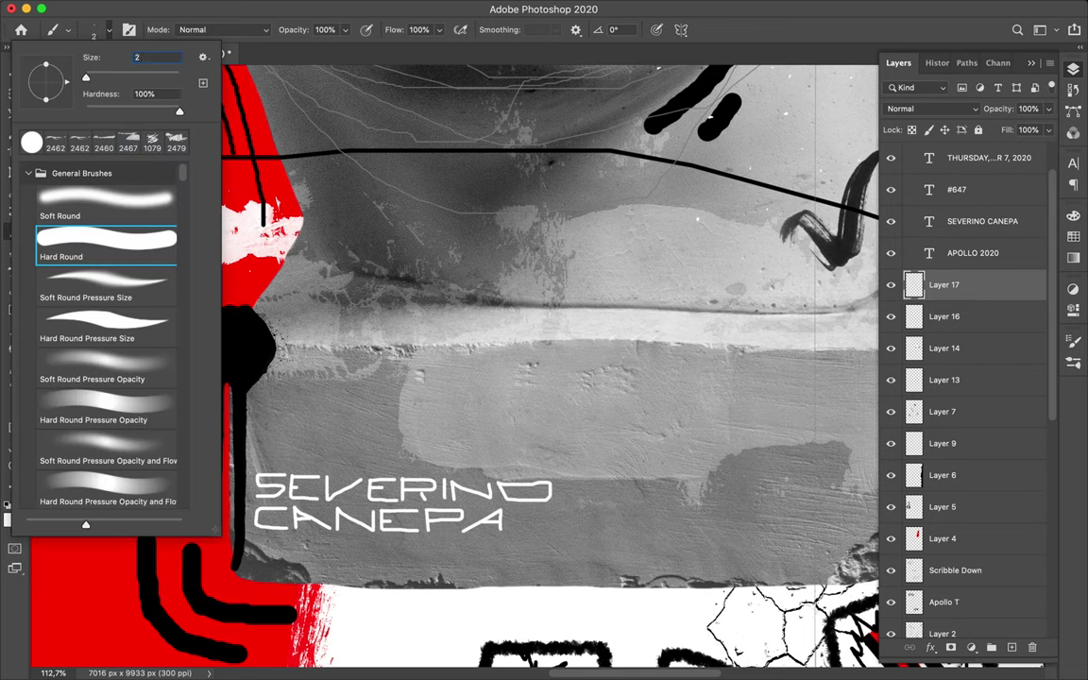
key(Return)
mouse_move(261, 544)
mouse_down()
mouse_move(548, 544)
mouse_move(418, 469)
mouse_move(249, 472)
mouse_move(300, 545)
mouse_move(551, 545)
mouse_move(381, 468)
mouse_move(248, 538)
mouse_move(548, 545)
mouse_move(434, 469)
mouse_move(244, 510)
mouse_move(473, 545)
mouse_move(486, 460)
mouse_move(241, 530)
mouse_move(569, 483)
mouse_move(236, 524)
mouse_up()
mouse_move(575, 460)
mouse_down()
mouse_move(595, 440)
mouse_move(564, 434)
mouse_up()
drag(569, 554, 568, 567)
mouse_move(576, 546)
mouse_down()
mouse_move(597, 565)
mouse_move(597, 537)
mouse_up()
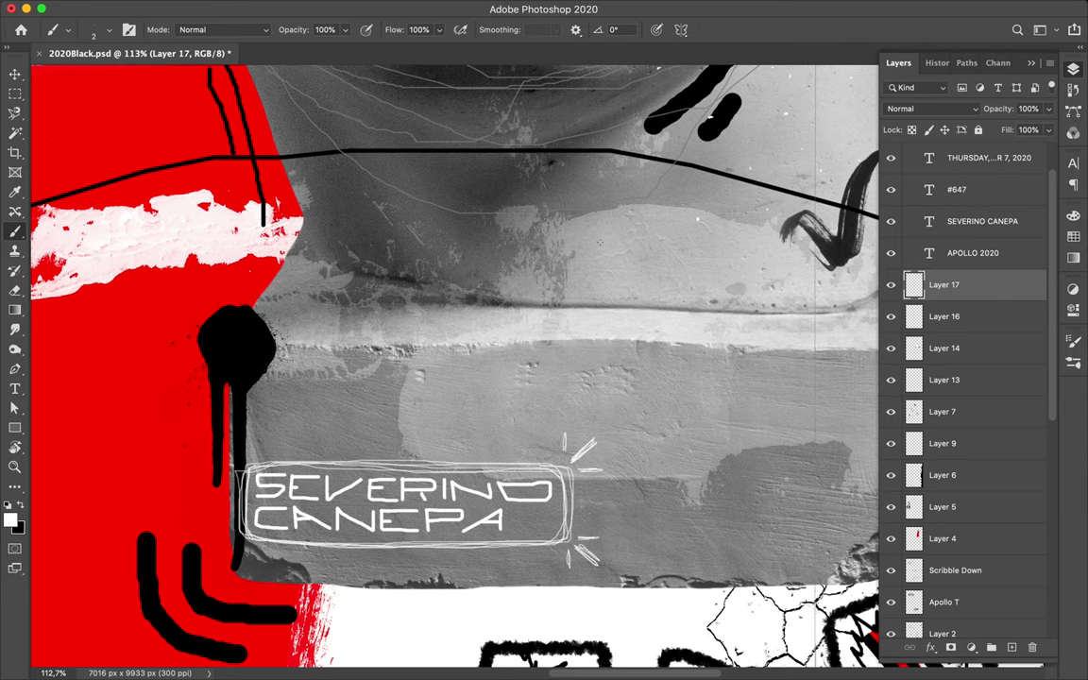
key(super+0)
alt+scroll(544, 279, up, 3)
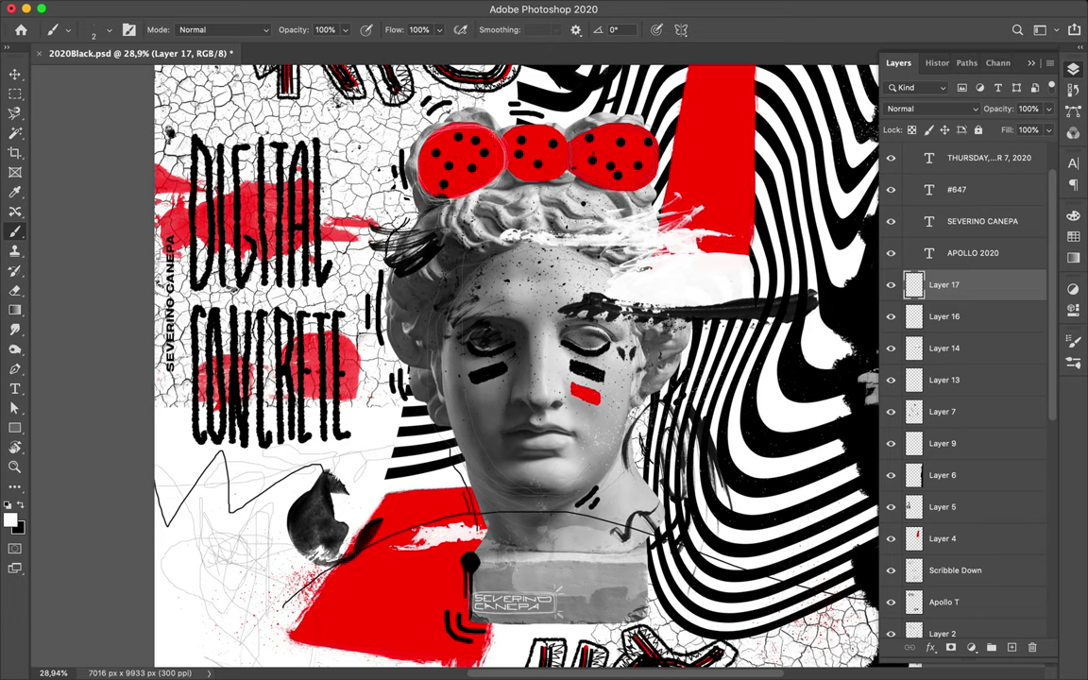
Paint white 51 px slashes beside the forehead and near the bust's neck.
click(94, 29)
text(51)
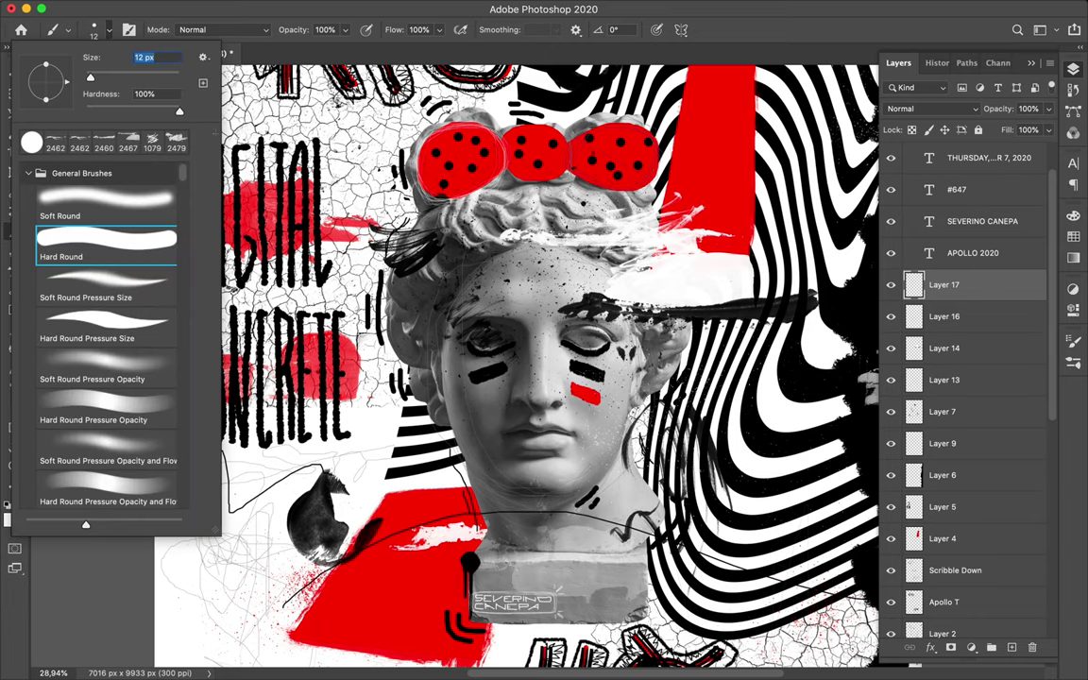
key(Return)
drag(440, 273, 434, 286)
drag(612, 463, 606, 482)
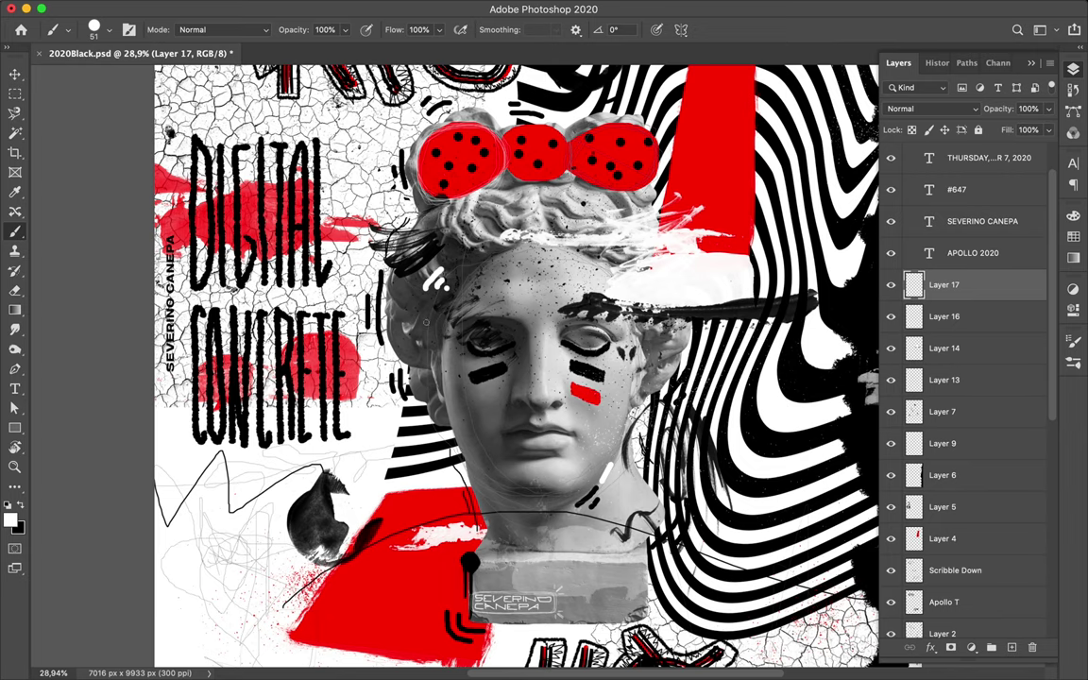
scroll(537, 361, down, 2)
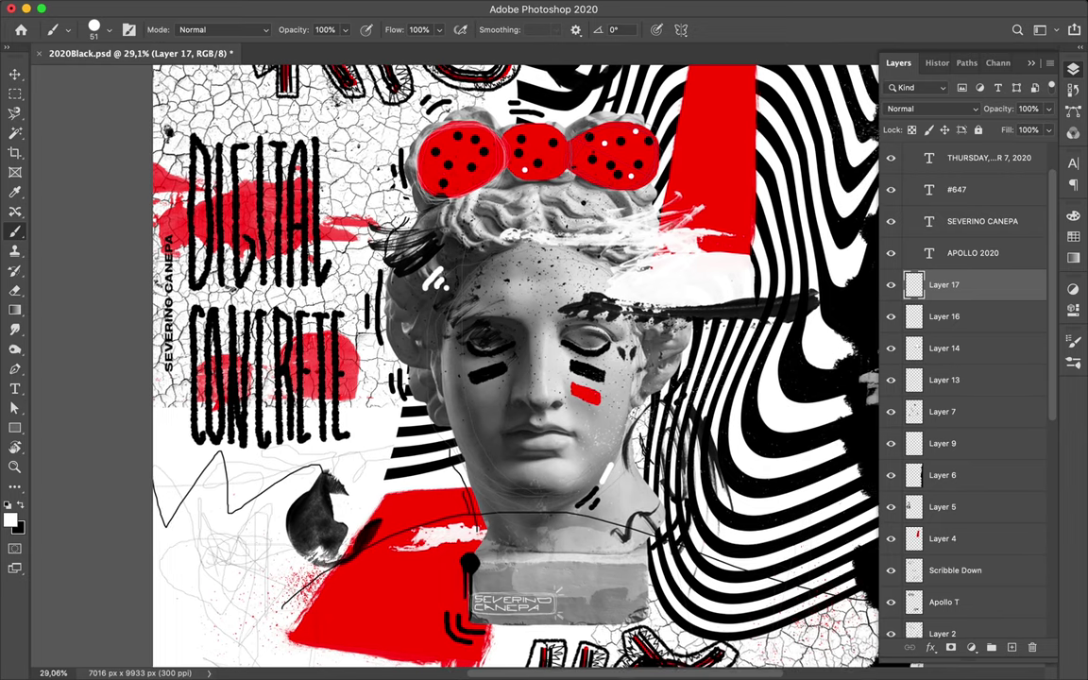
Delete the vertical SEVERINO CANEPA text layer beside DIGITAL CONCRETE.
key(v)
ctrl+click(227, 344)
key(Delete)
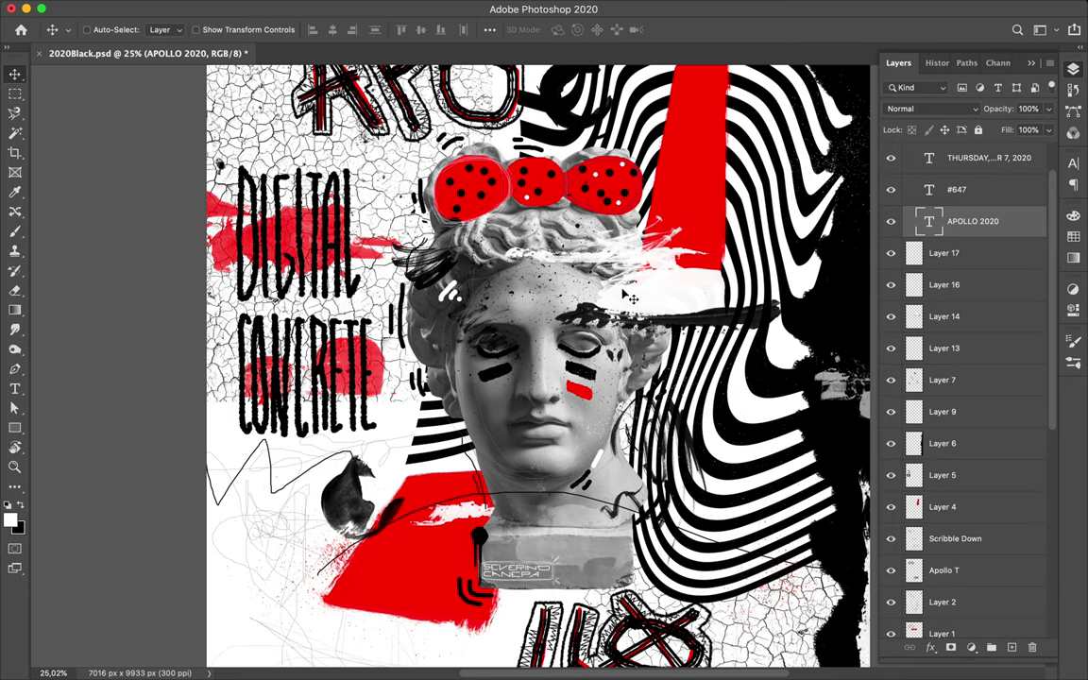